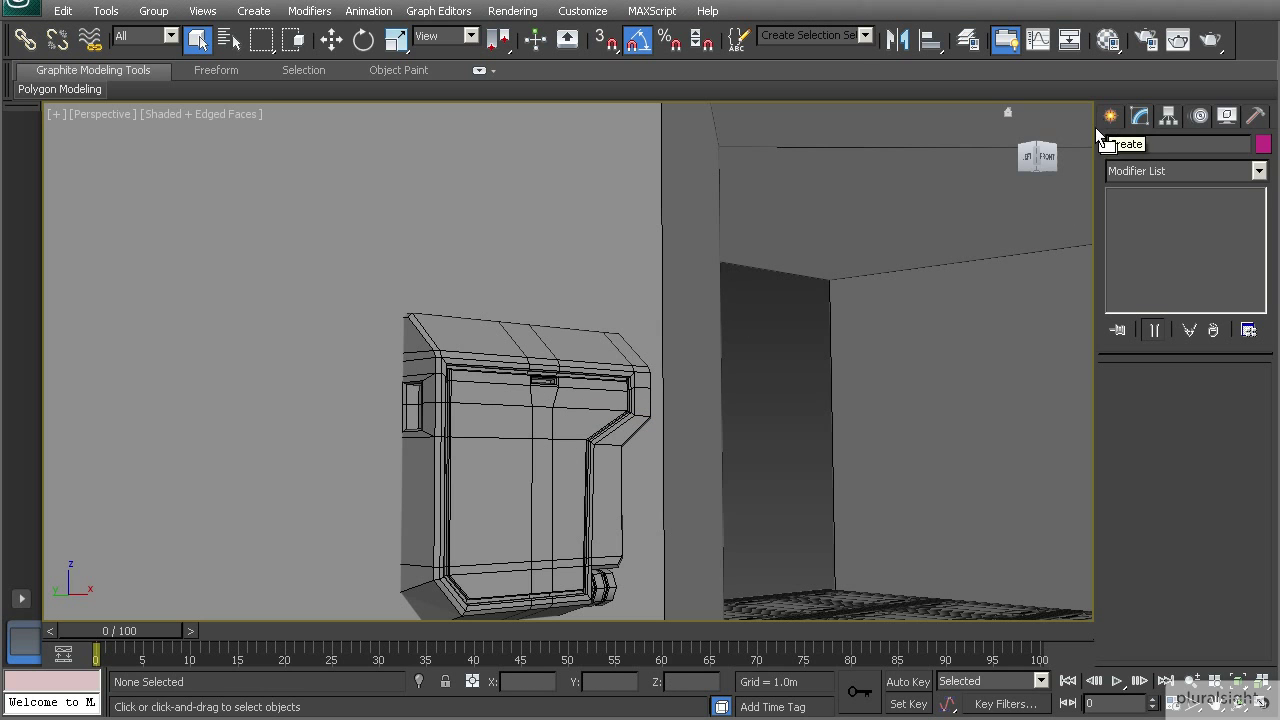
Step: Start the Line spline tool and set up a wireframe front view framed on the upper part of the wall-mounted box
middle_click_drag(427, 392, 472, 472)
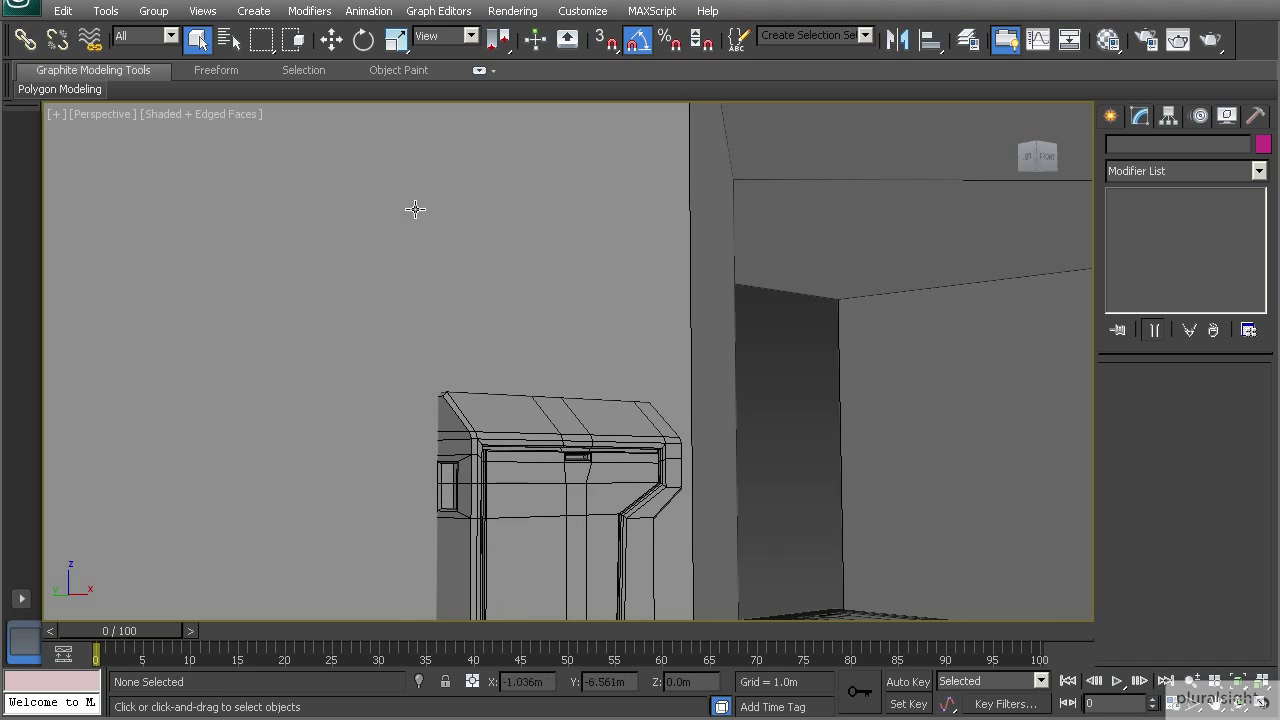
left_click(1109, 120)
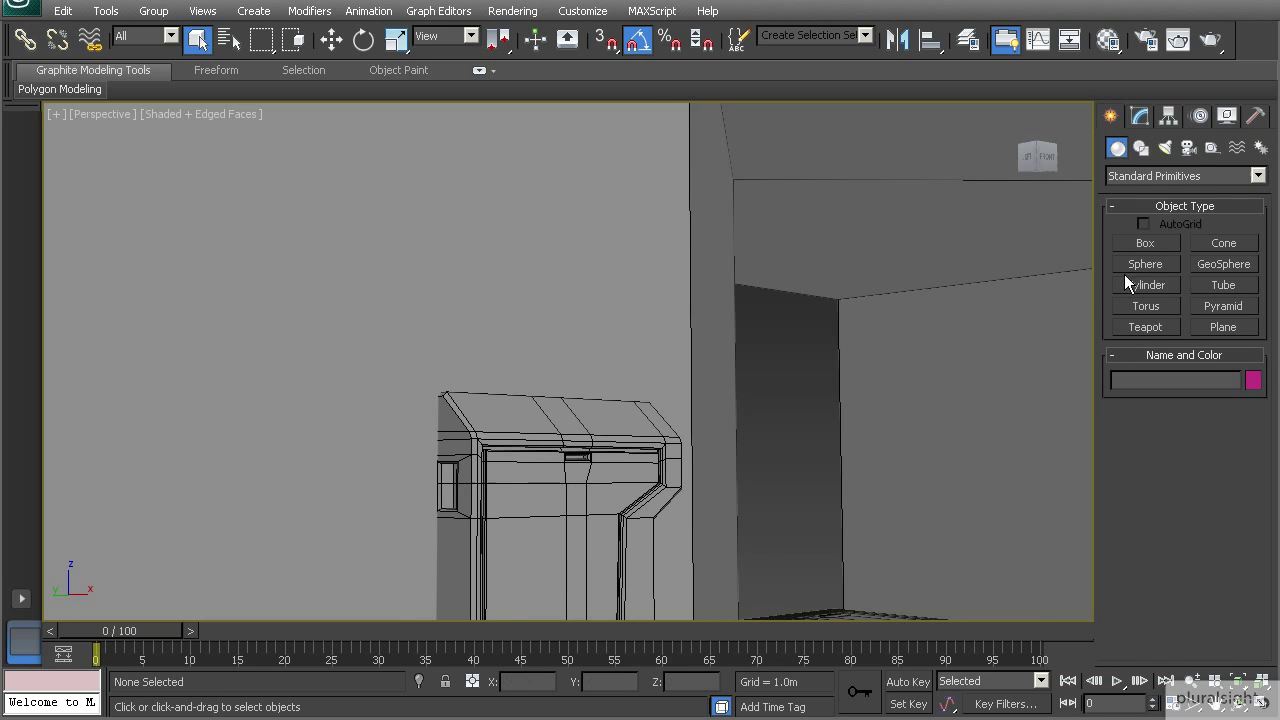
left_click(1141, 148)
left_click(1146, 259)
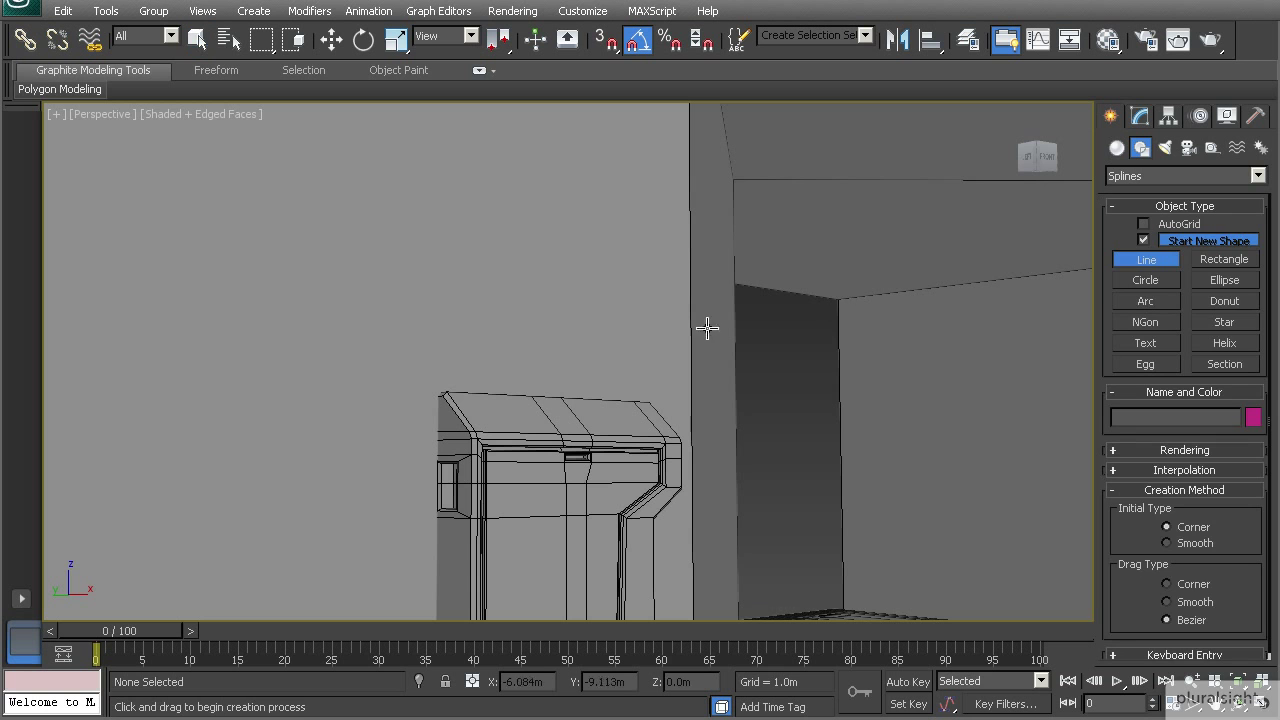
key("f")
scroll(640, 320, "up", 2)
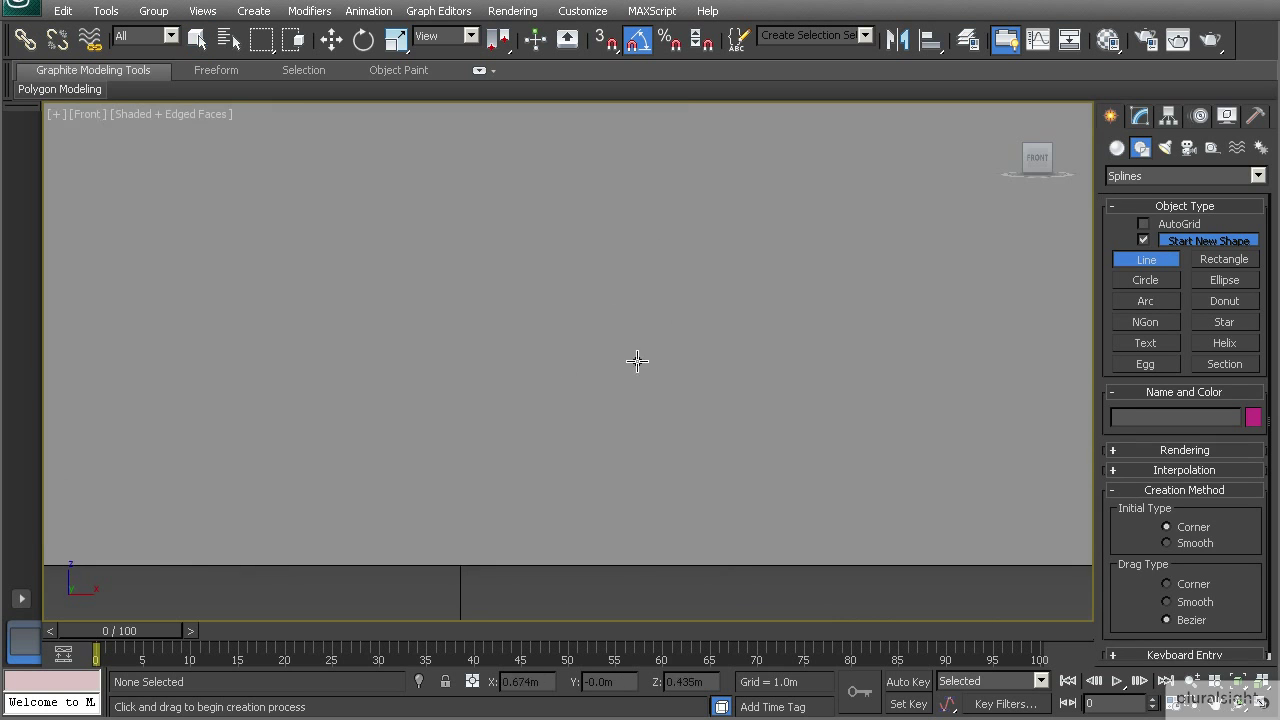
key("F3")
mouse_move(737, 274)
middle_mouse_down()
mouse_move(652, 359)
mouse_move(134, 402)
middle_mouse_up()
middle_click_drag(644, 343, 418, 423)
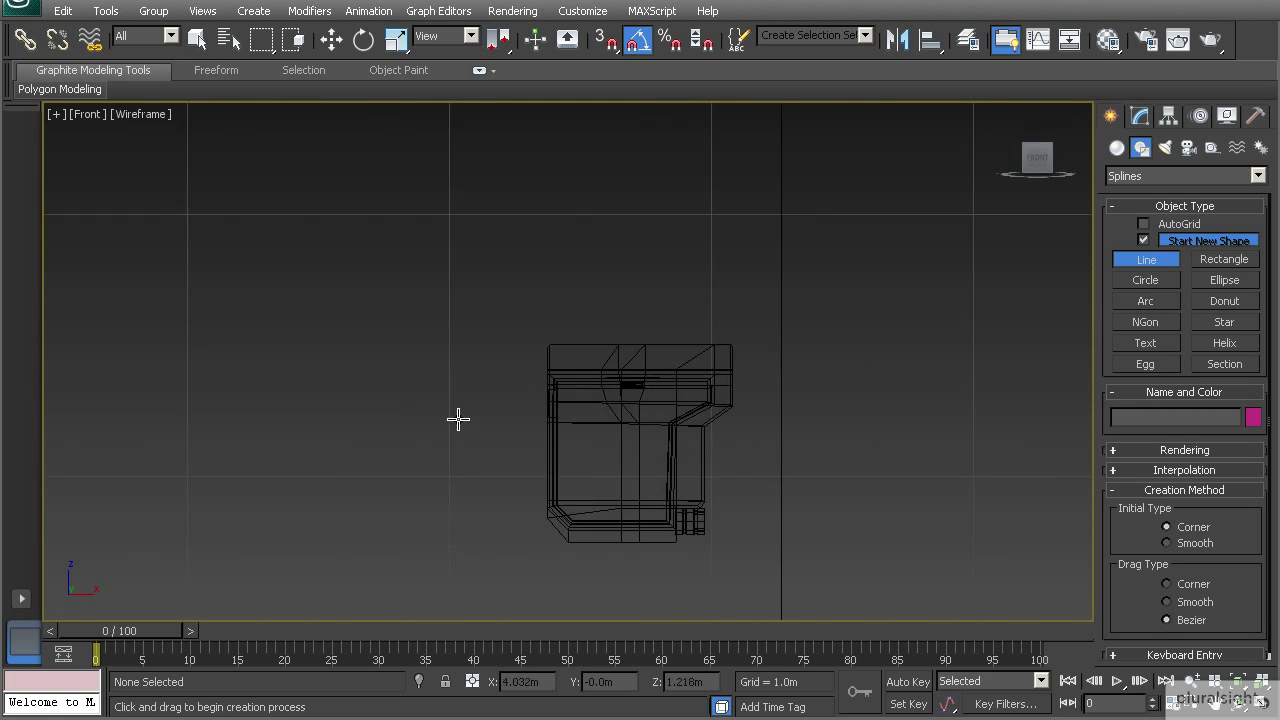
scroll(418, 423, "up", 2)
middle_click_drag(507, 371, 501, 395)
scroll(505, 390, "up", 3)
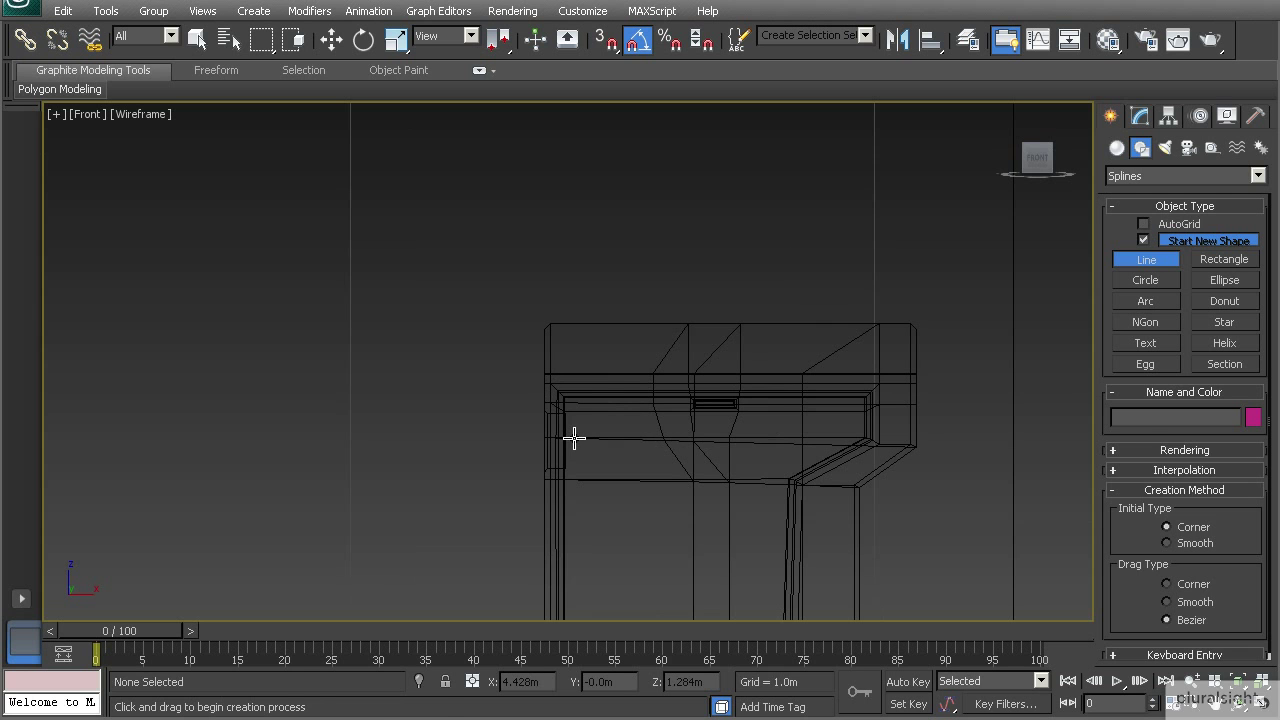
Step: Draw a straight-segment line from inside the wall box's left edge outwards, then vertically up to the ceiling with several intermediate points
left_click(573, 437)
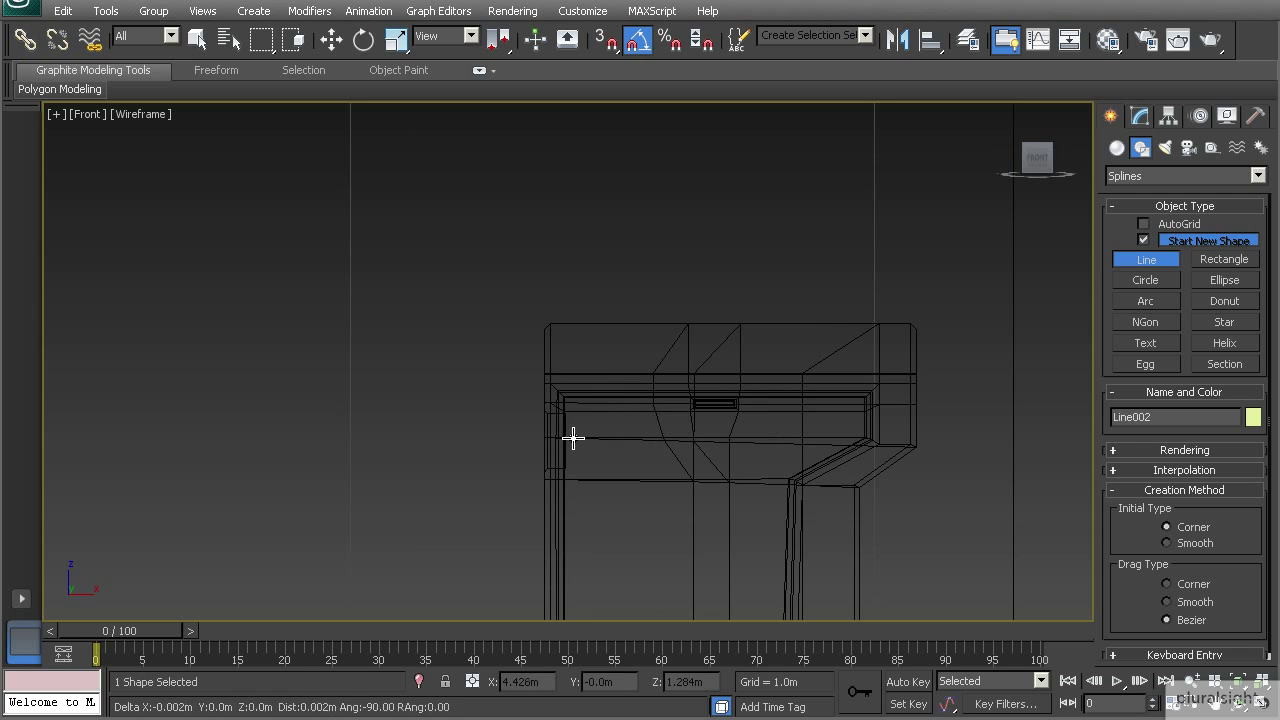
left_click(502, 437)
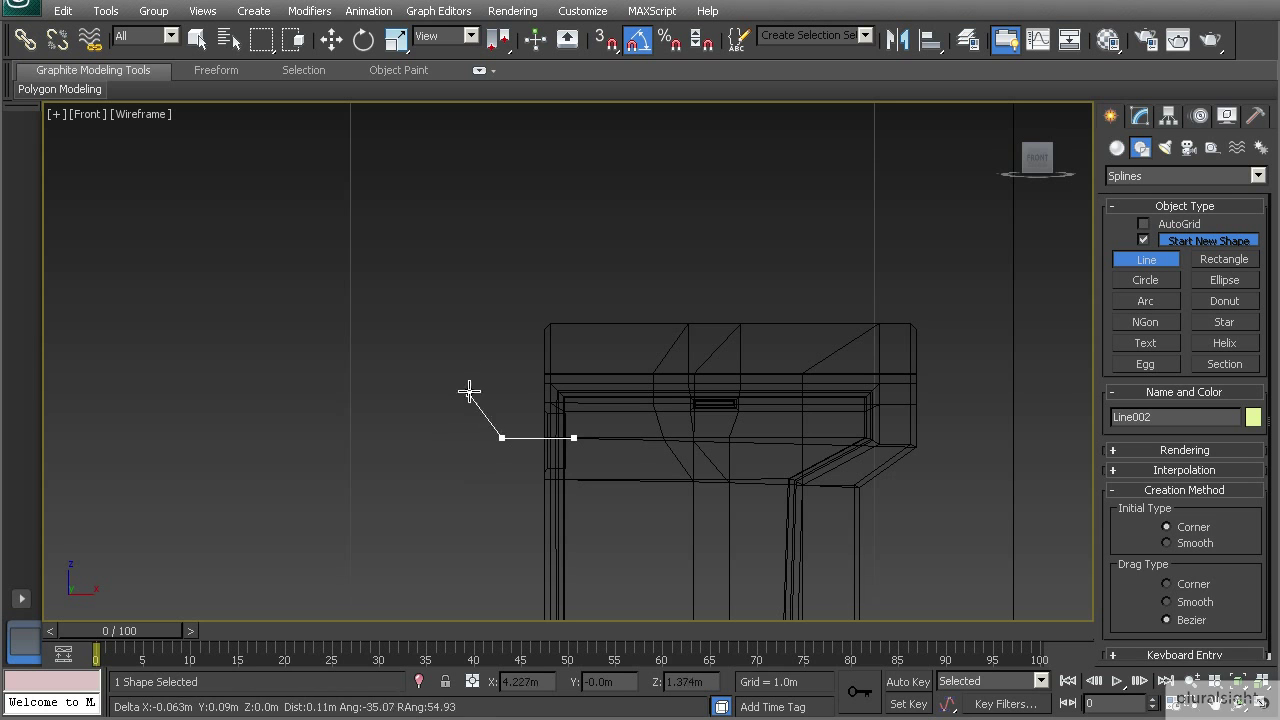
middle_click_drag(489, 272, 491, 323)
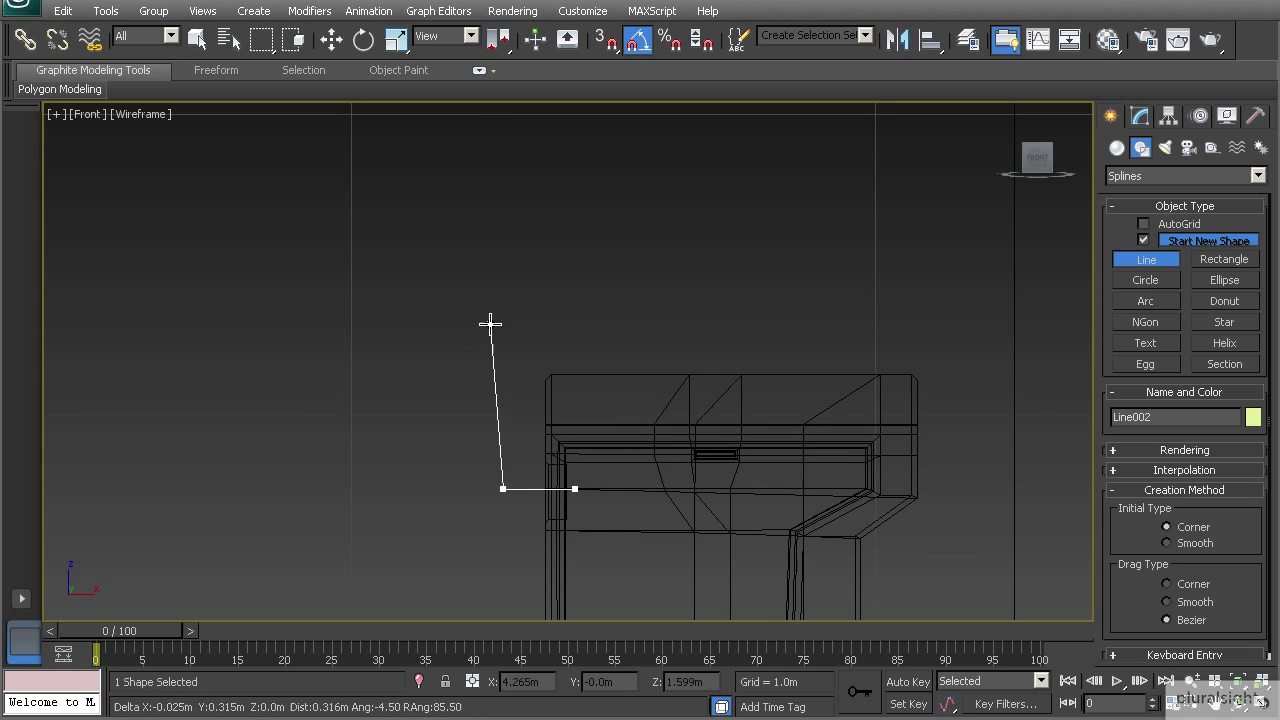
middle_click_drag(509, 211, 515, 276)
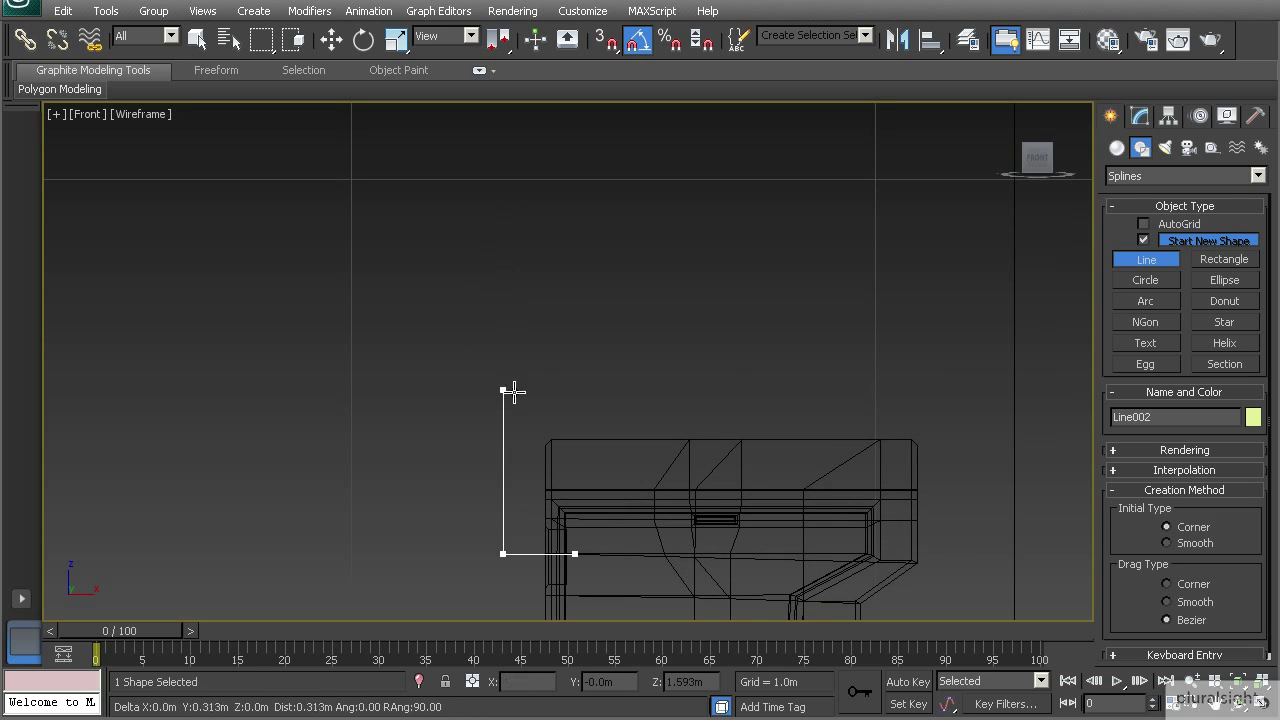
left_click(508, 419)
left_click(508, 253)
middle_click_drag(516, 195, 494, 329)
left_click(485, 229)
middle_click_drag(484, 229, 477, 446)
left_click(484, 261)
left_click(474, 201)
scroll(480, 260, "down", 3)
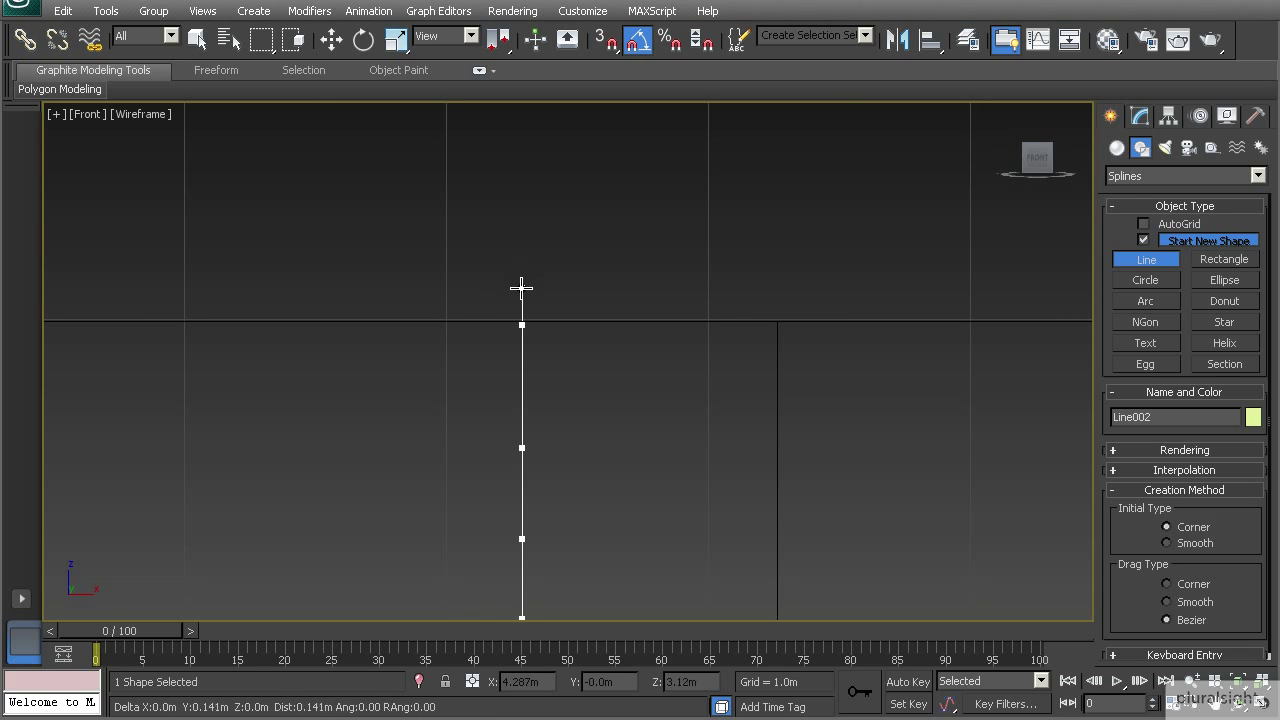
right_click(522, 288)
middle_click_drag(527, 343, 515, 245)
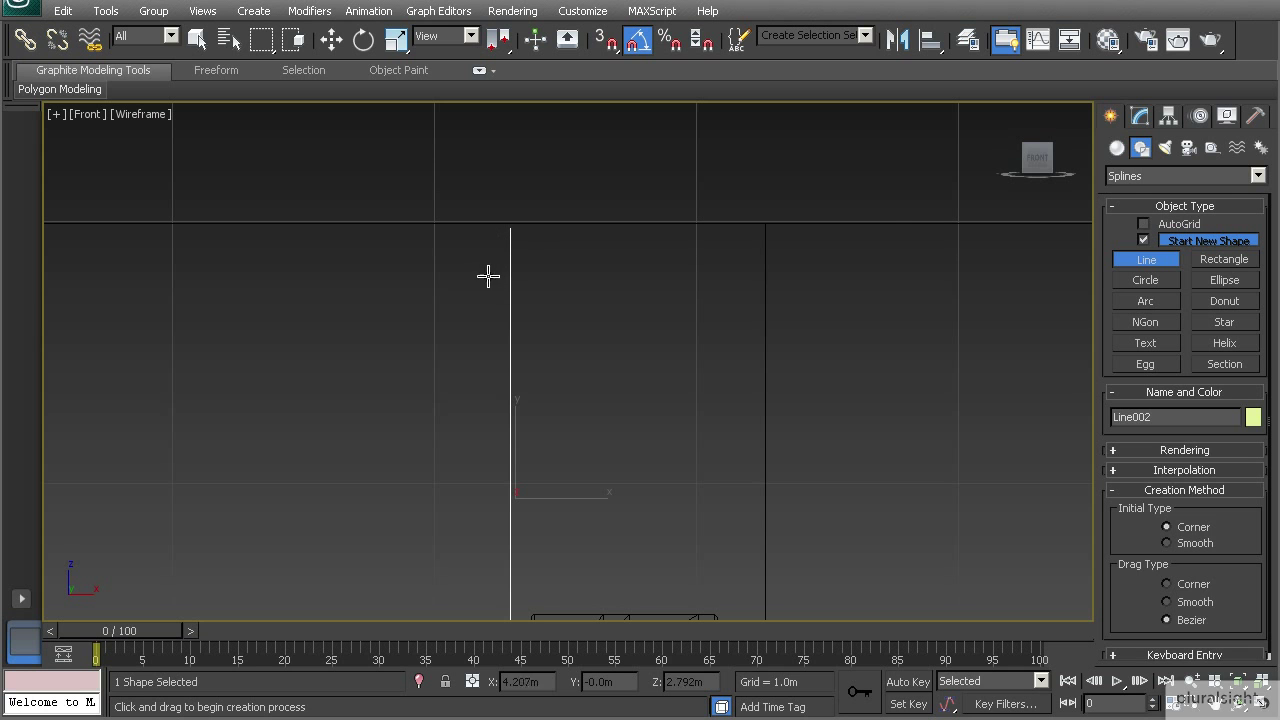
Step: At vertex level, raise the line's end vertex past the ceiling and move the next vertex below it to about X 4.241 m, Z 2.589 m
left_click(1140, 115)
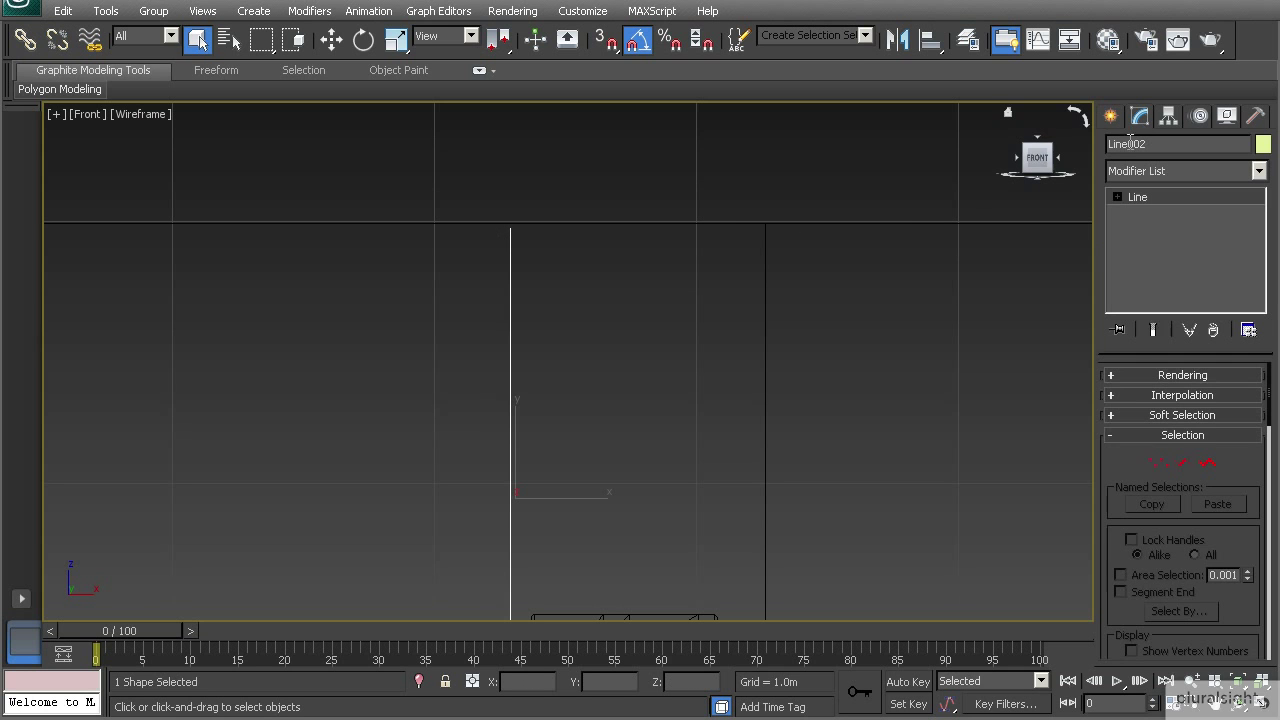
left_click(1158, 463)
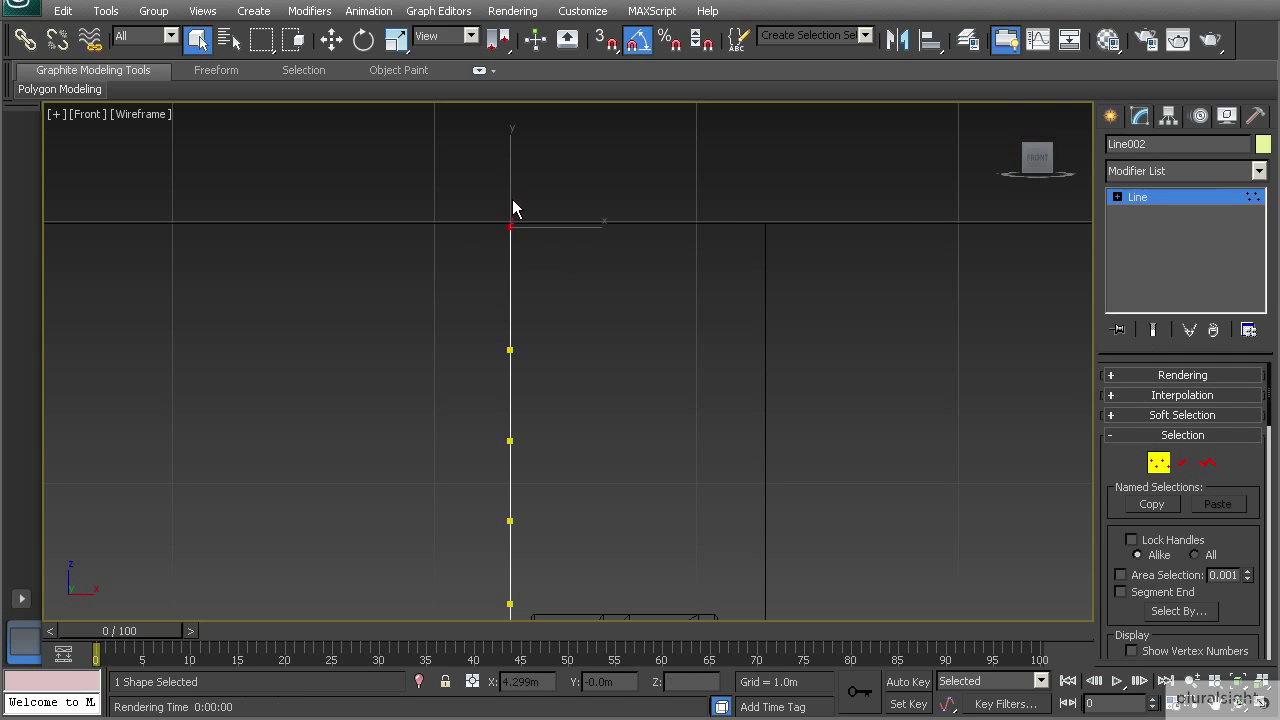
key("w")
left_click_drag(509, 180, 509, 161)
middle_click_drag(511, 262, 511, 169)
left_click(510, 258)
left_click_drag(510, 208, 506, 187)
left_click_drag(552, 237, 539, 237)
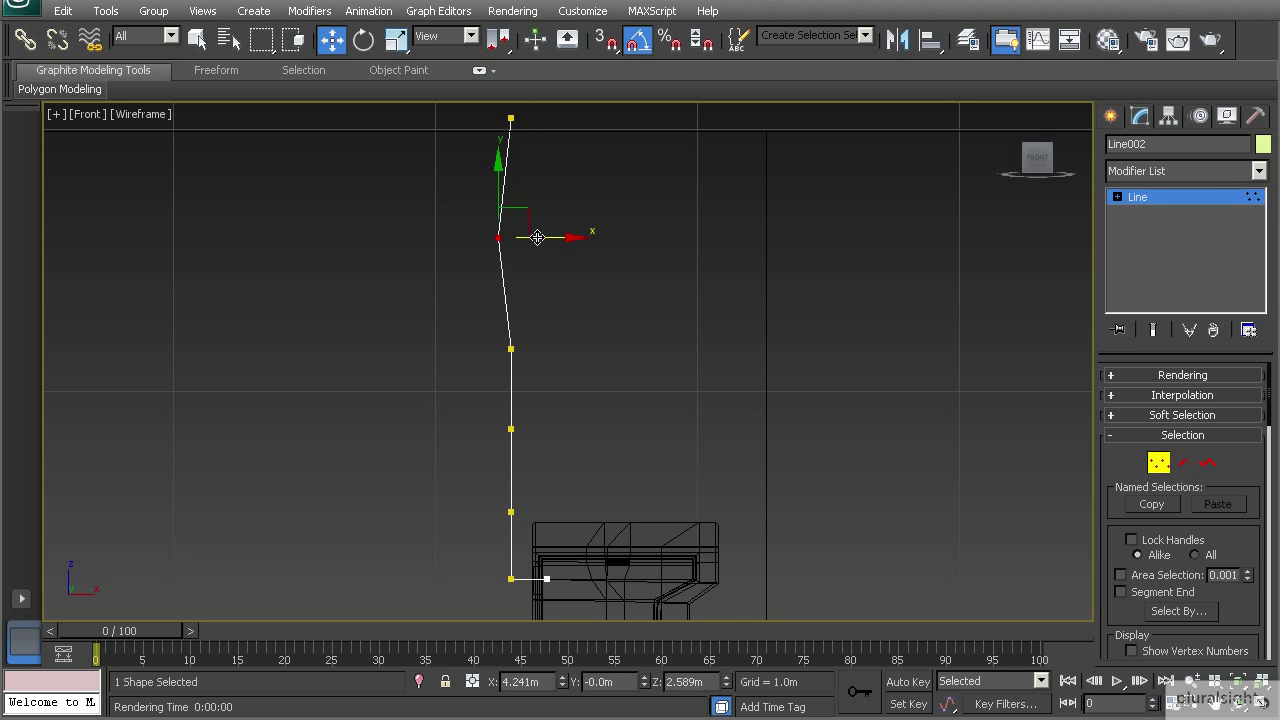
Step: Stagger the lower vertices of the vertical run: one right by about 0.042 m, the one below it left, the one above slightly right
left_click_drag(516, 442, 566, 428)
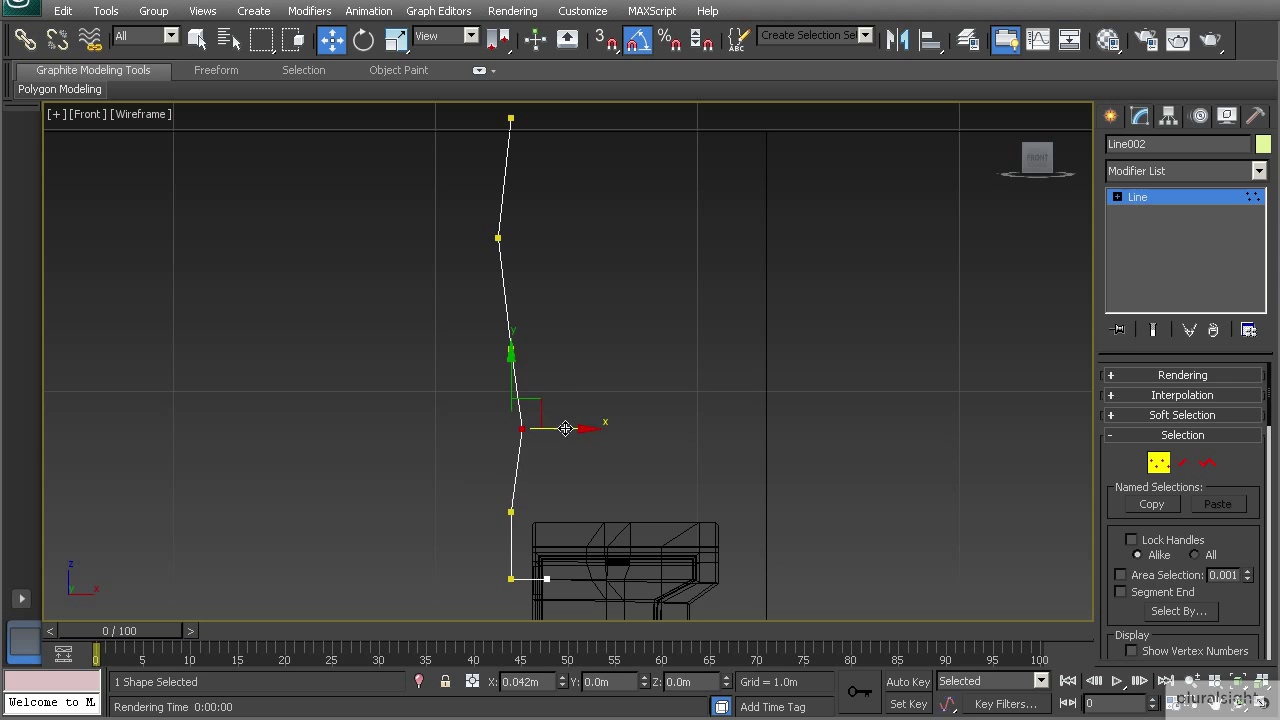
left_click_drag(489, 508, 514, 498)
left_click(512, 349)
left_click_drag(547, 349, 552, 349)
middle_click_drag(533, 471, 533, 457)
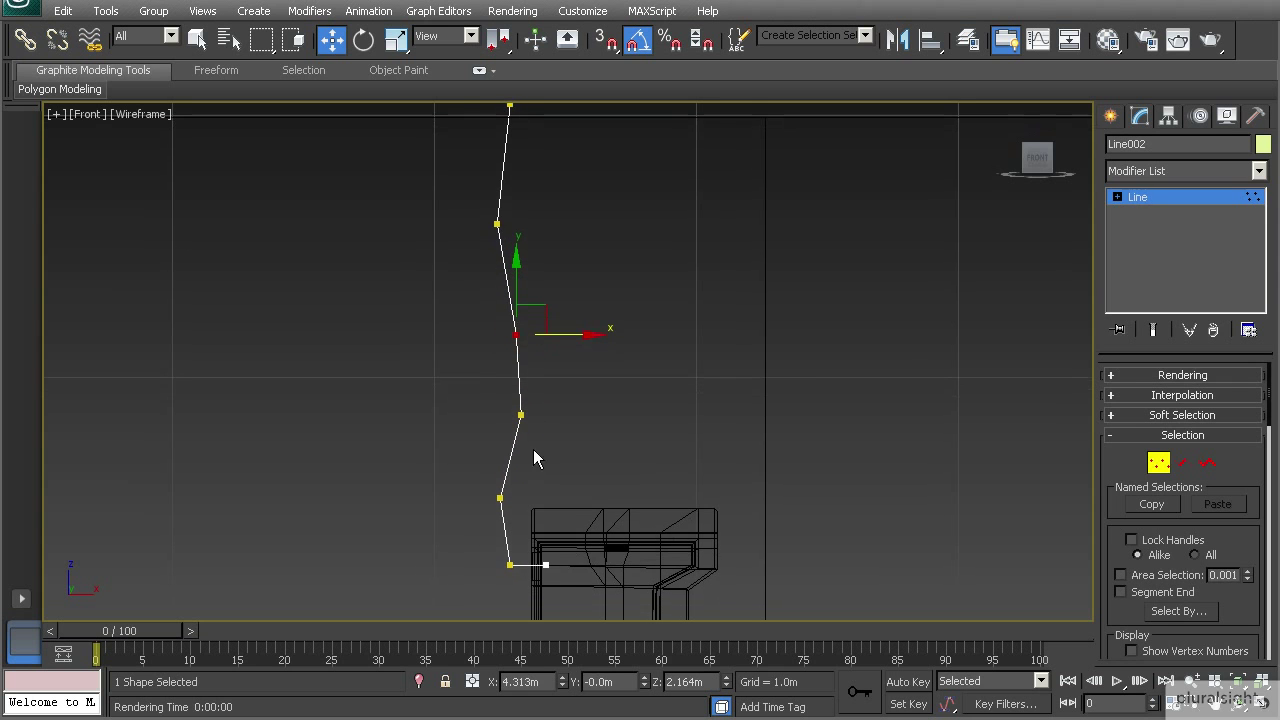
Step: Select all the line's vertices and convert them to Bezier
scroll(486, 296, "down", 3)
left_click_drag(472, 125, 566, 512)
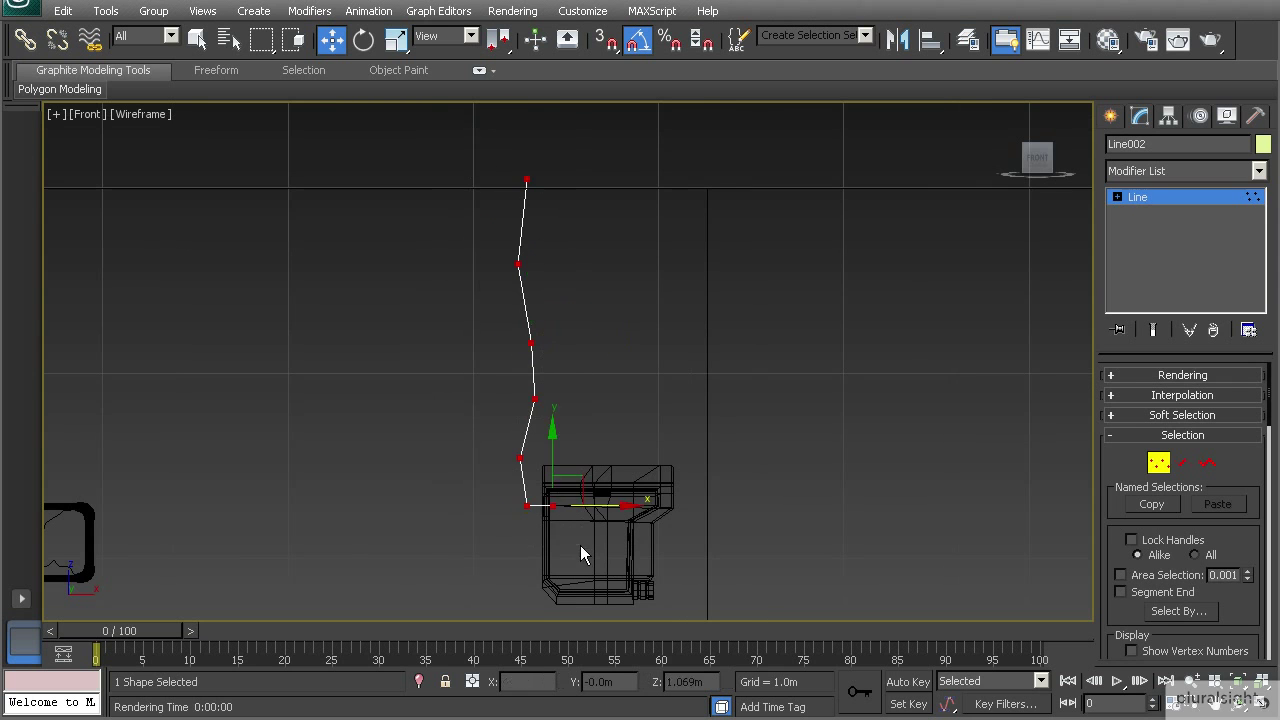
left_click(517, 264)
left_click(527, 180)
right_click(520, 180)
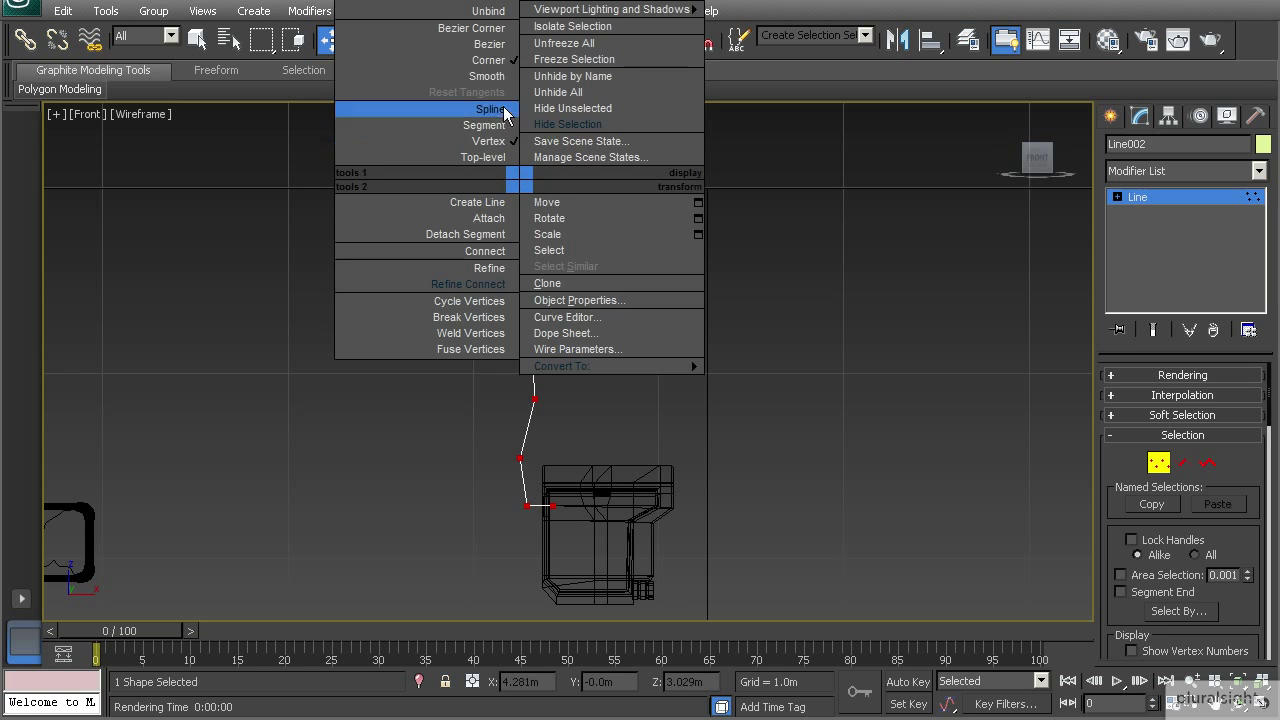
left_click(496, 50)
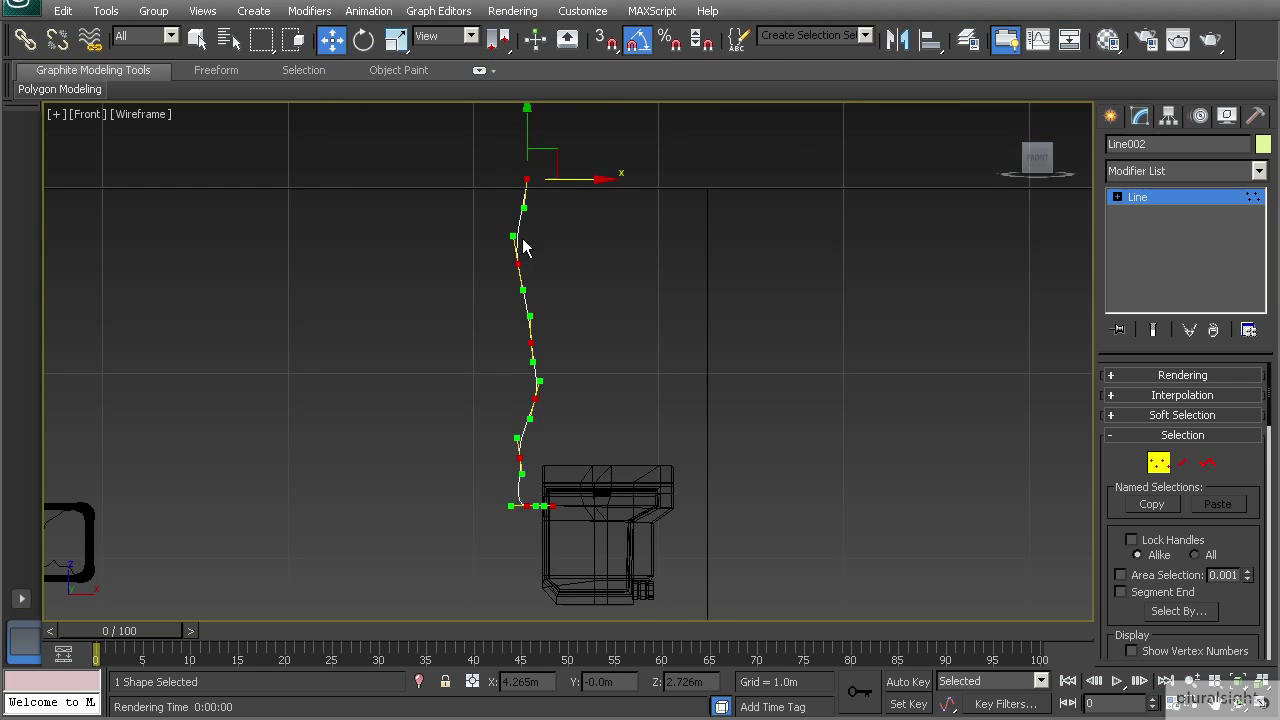
Step: Adjust the Bezier handles of the lower vertices to round the bend where the line enters the box
scroll(524, 253, "up", 2)
left_click(537, 306)
scroll(503, 517, "up", 3)
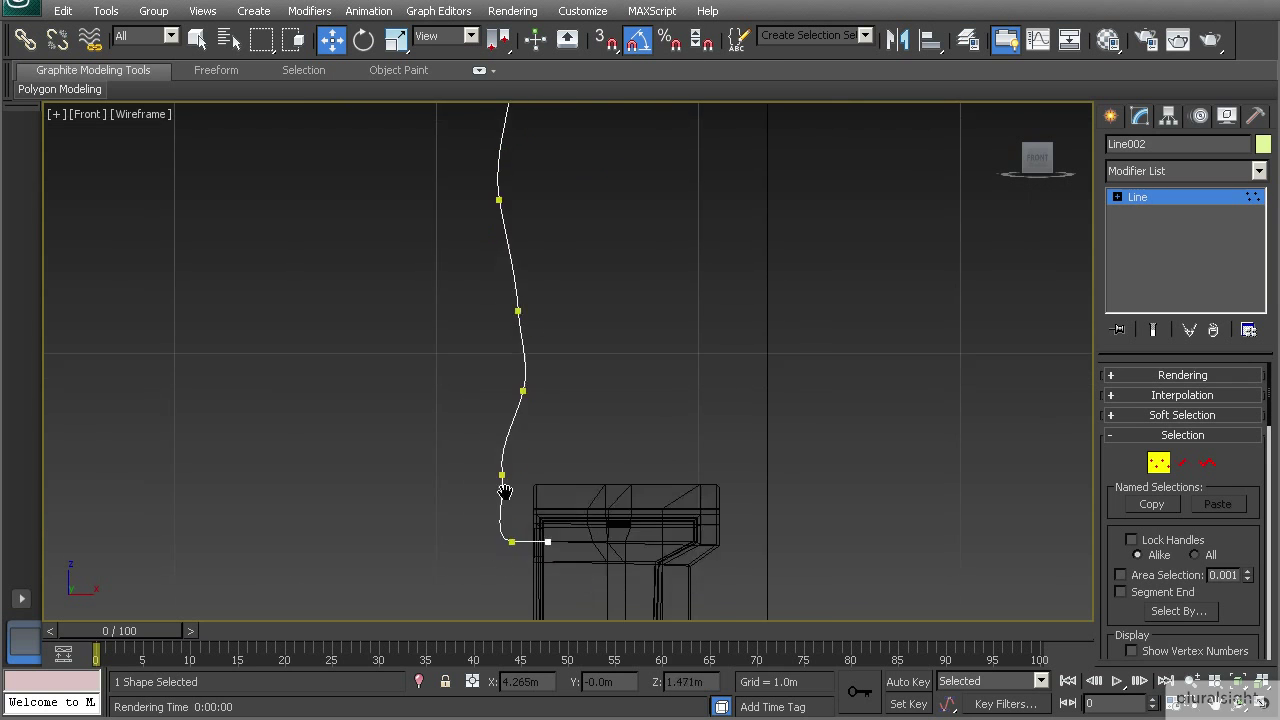
left_click(437, 500)
middle_click_drag(487, 524, 491, 459)
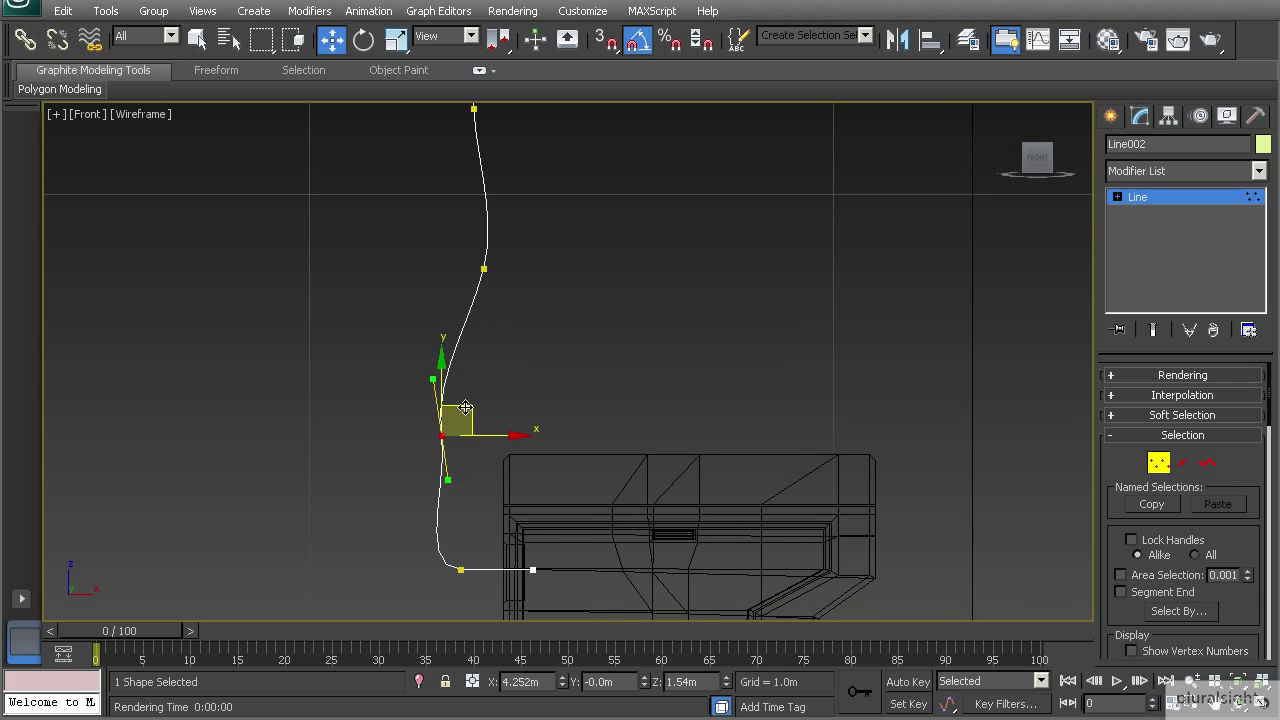
left_click_drag(447, 480, 438, 480)
left_click(460, 570)
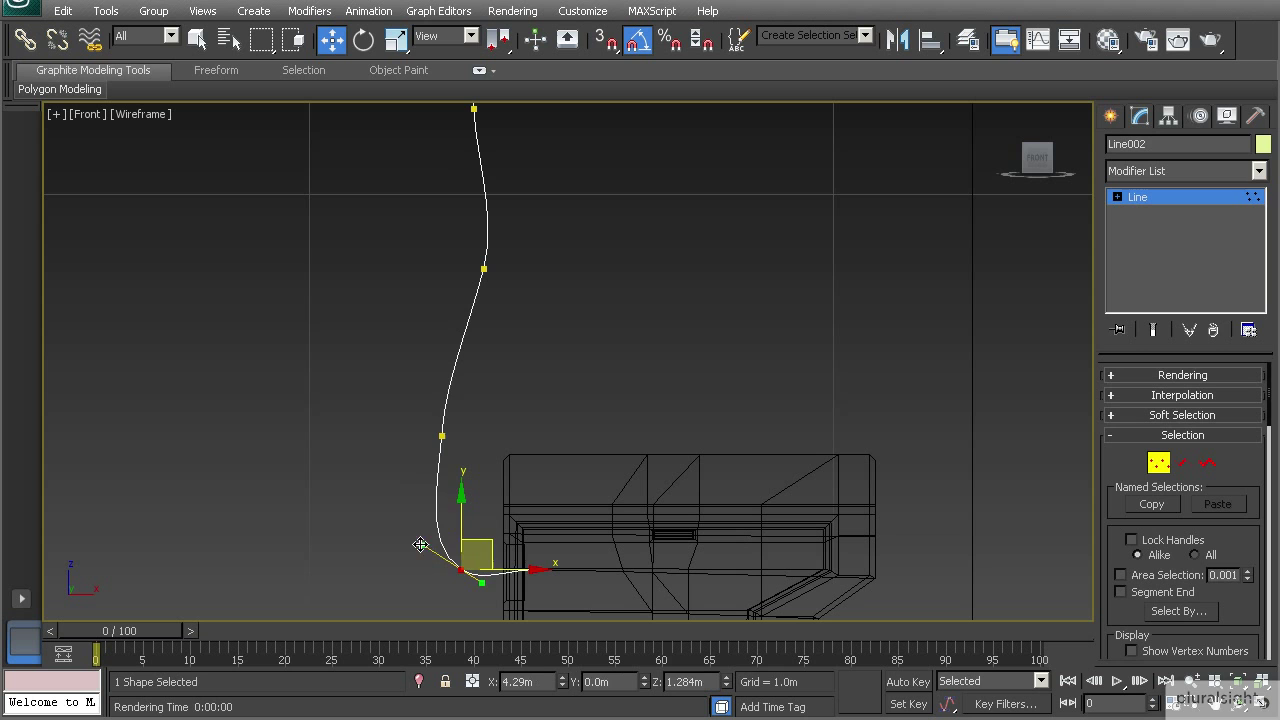
Step: Move the vertex above the bend to about X 4.232 m, Z 1.565 m and tweak its handle for a smoother curve
left_click(441, 435)
left_click_drag(470, 420, 444, 376)
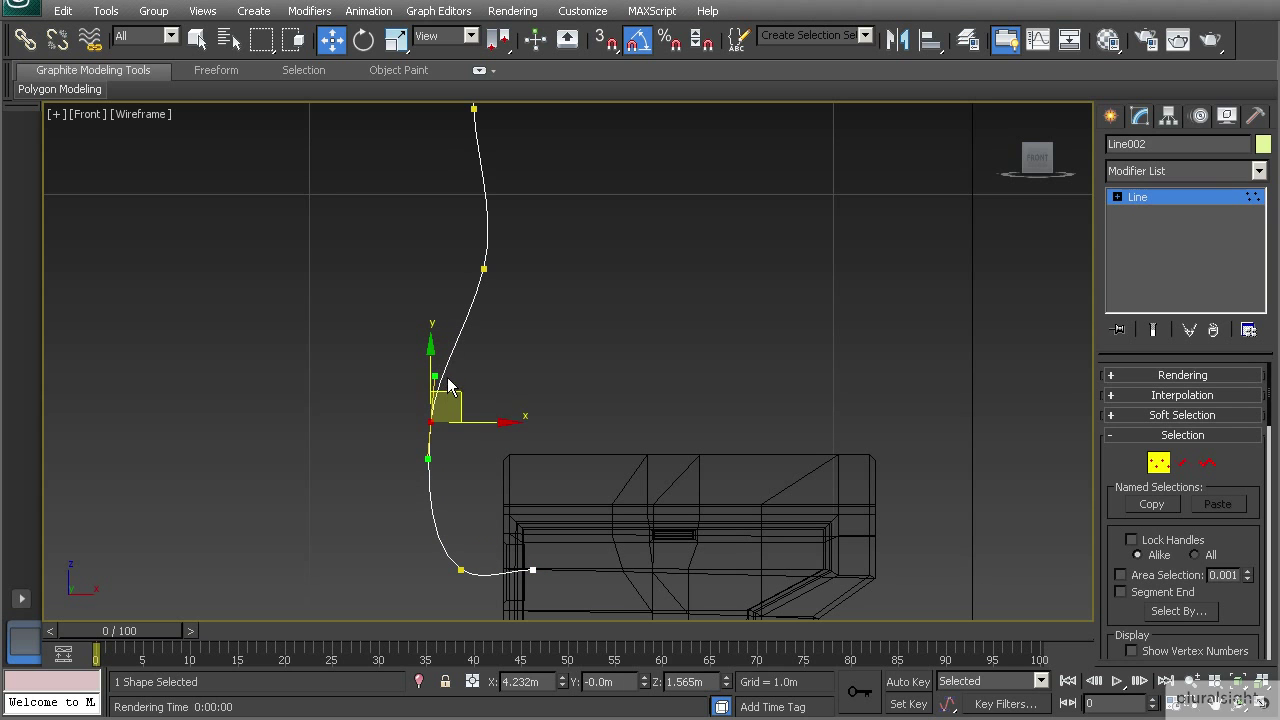
key("x")
left_click_drag(436, 374, 444, 375)
Step: Tilt the handles of the vertex above the box and shift the next vertex up to the left
middle_click_drag(463, 267, 503, 374)
left_click(485, 309)
left_click_drag(494, 310, 491, 303)
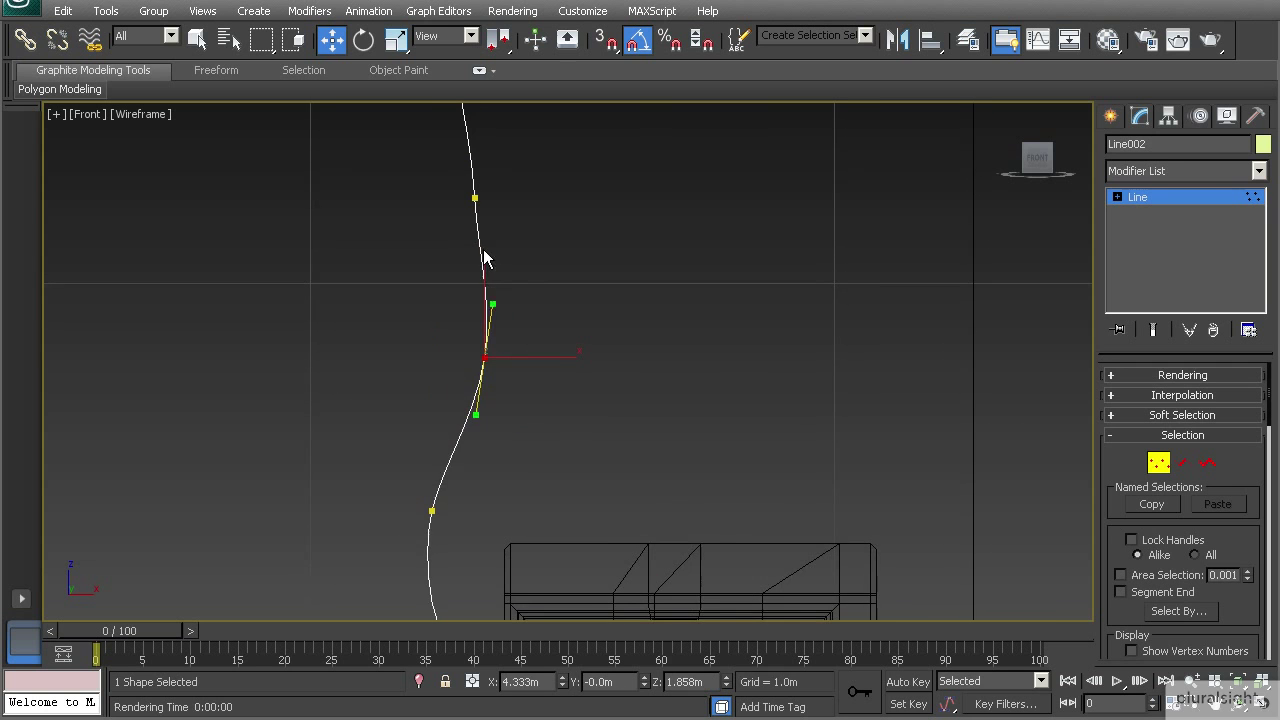
middle_click_drag(486, 261, 495, 344)
left_click(484, 281)
left_click_drag(483, 279, 464, 280)
Step: Move the vertex just below the line's ceiling end to about X 4.257 m, Z 2.602 m
middle_click_drag(463, 262, 472, 398)
middle_click_drag(454, 209, 453, 335)
scroll(453, 335, "down", 2)
left_click(489, 332)
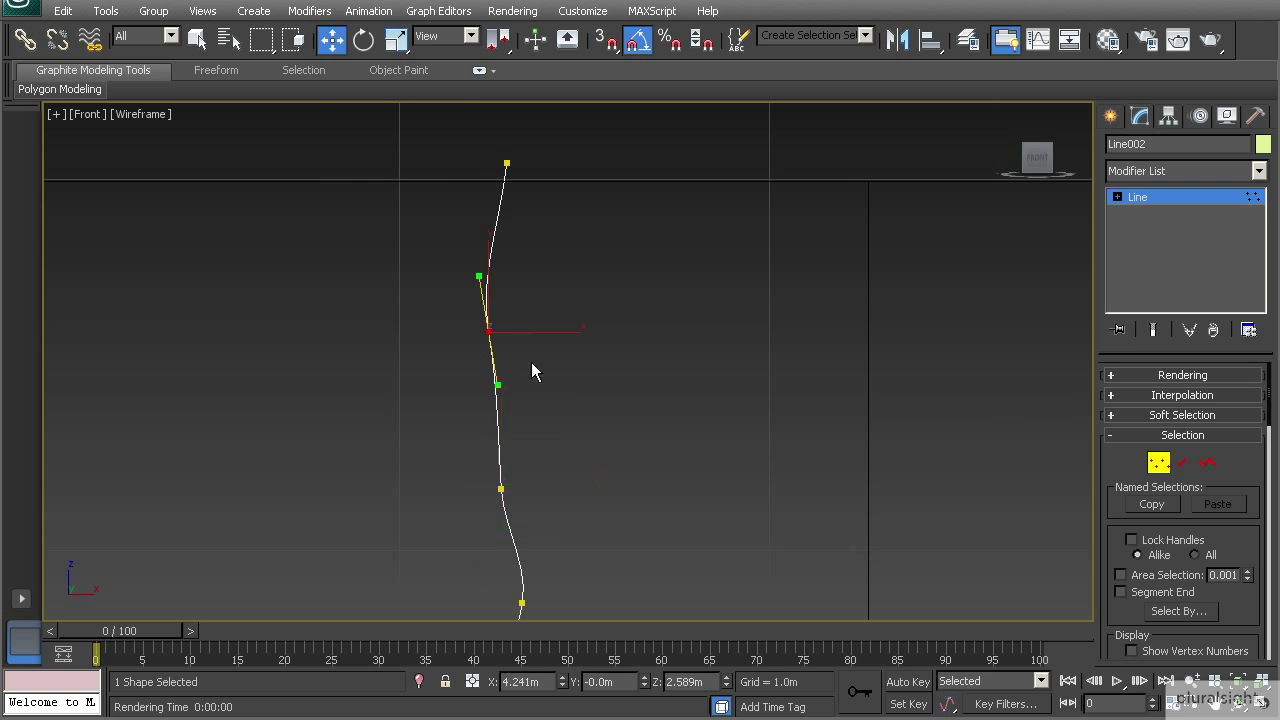
left_click_drag(490, 329, 494, 326)
Step: Return to the shaded perspective view and leave the line's vertex editing
middle_click_drag(533, 388, 539, 318)
scroll(544, 483, "down", 2)
mouse_move(544, 483)
middle_mouse_down()
mouse_move(511, 345)
mouse_move(537, 410)
mouse_move(560, 426)
mouse_move(541, 390)
mouse_move(529, 414)
mouse_move(581, 413)
middle_mouse_up()
key("p")
key("F3")
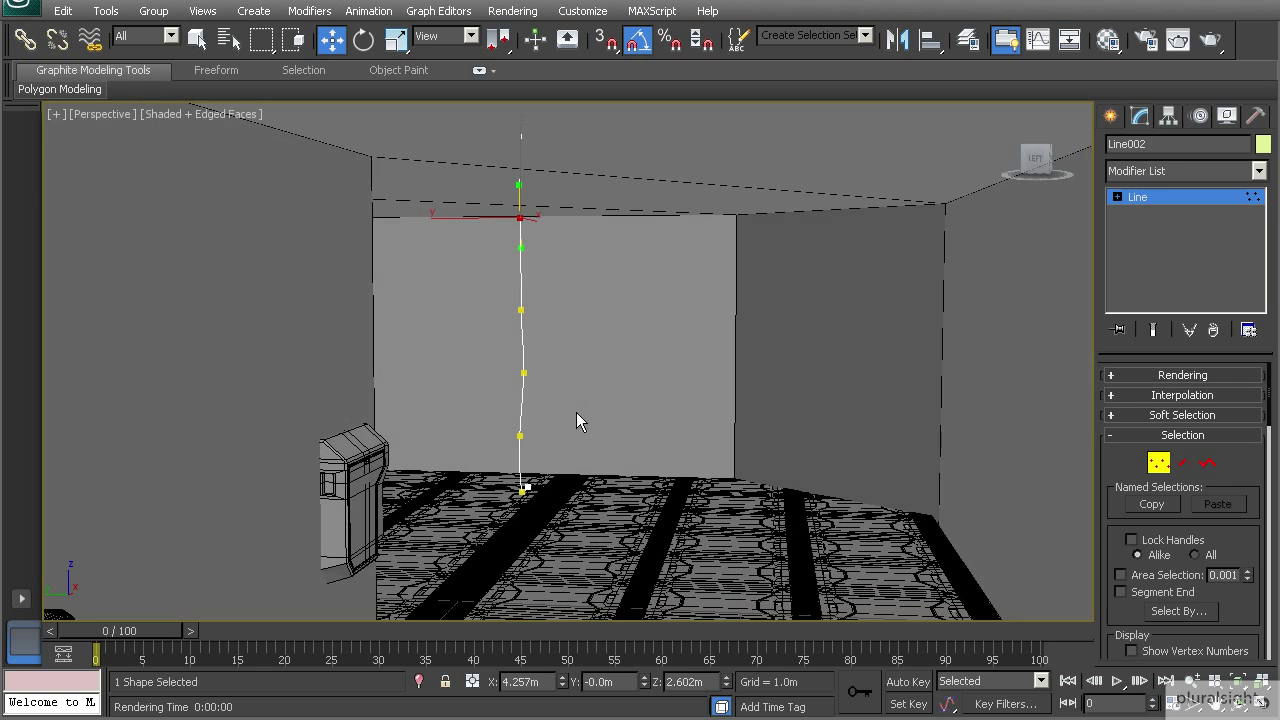
left_click(1137, 197)
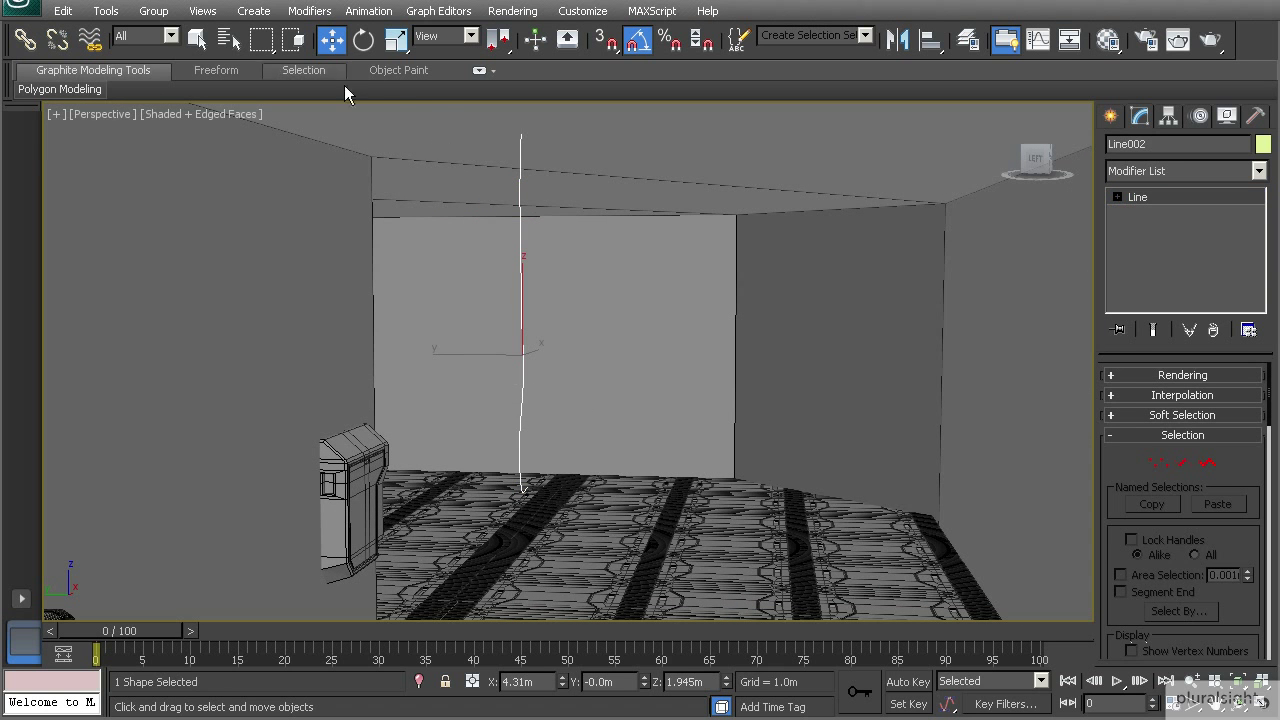
left_click(521, 450)
Step: Move the whole line along Y to about 1.018 m, placing its lower end in the recess on the box's side
mouse_move(462, 360)
middle_mouse_down("alt")
mouse_move(451, 366)
mouse_move(440, 343)
mouse_move(454, 346)
middle_mouse_up("alt")
left_click_drag(469, 360, 283, 404)
middle_click_drag(343, 444, 605, 387)
scroll(461, 398, "up", 3)
scroll(414, 446, "up", 3)
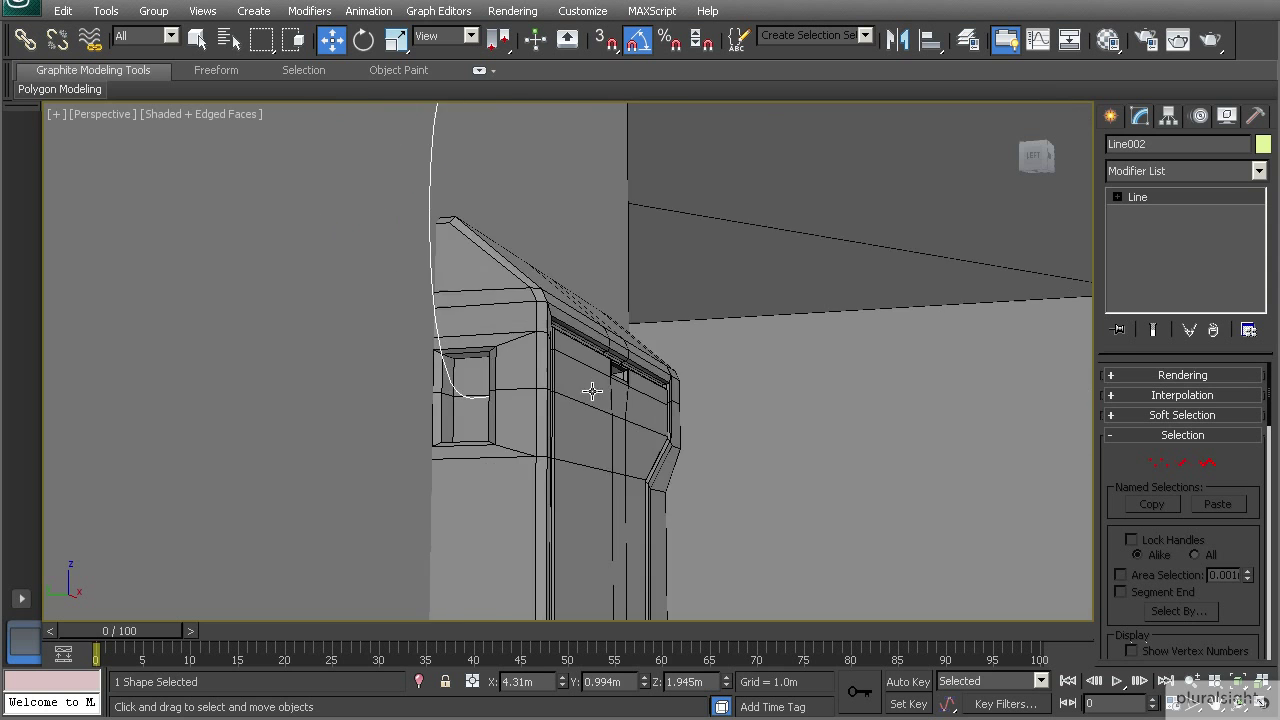
scroll(480, 418, "up", 2)
middle_click_drag(477, 420, 531, 411, "alt")
middle_click_drag(374, 406, 455, 560)
scroll(468, 423, "down", 5)
middle_click_drag(517, 251, 468, 318, "alt")
left_click_drag(484, 286, 476, 287)
middle_click_drag(529, 289, 563, 306, "alt")
Step: Shift individual vertices of the line along Y to vary its depth against the wall, and leave vertex editing
key("1")
left_click(527, 306)
left_click_drag(476, 314, 484, 385)
left_click(529, 222)
middle_click_drag(543, 240, 543, 344)
left_click_drag(486, 325, 486, 209)
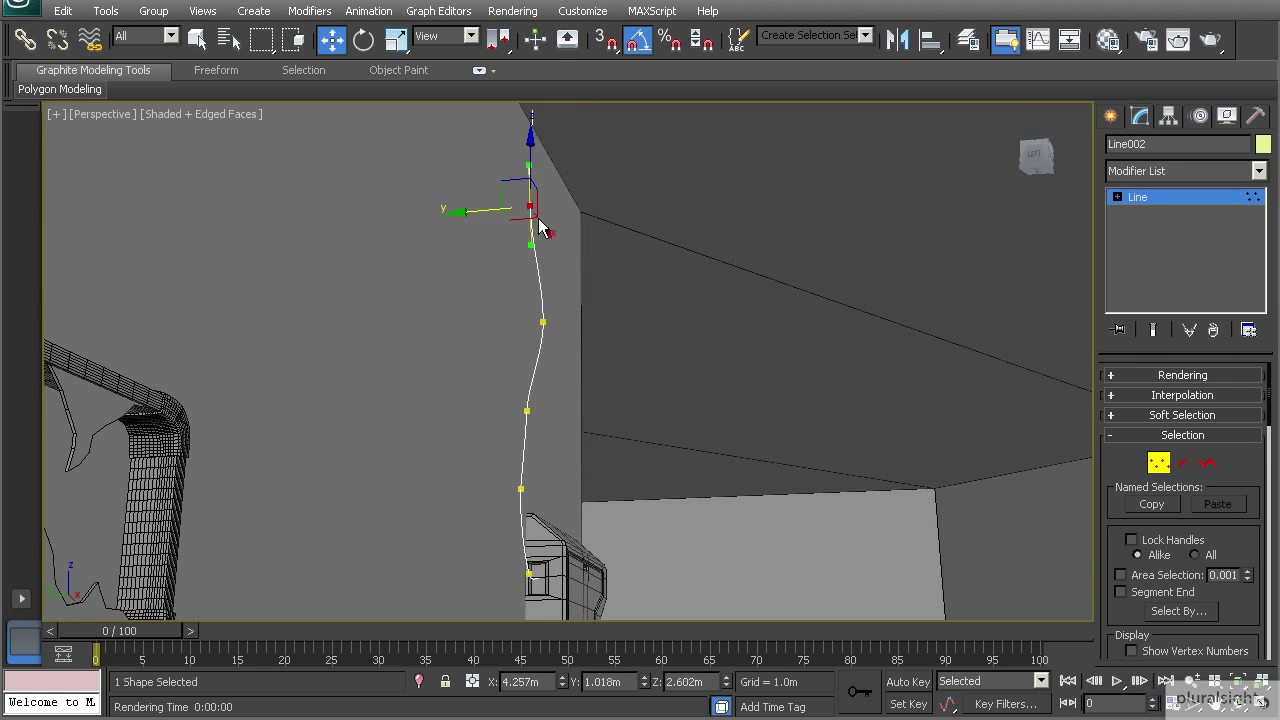
middle_click_drag(486, 209, 485, 236, "alt")
left_click_drag(485, 236, 477, 234)
middle_click_drag(606, 370, 583, 336, "alt")
scroll(583, 336, "down", 4)
left_click(562, 477)
scroll(574, 364, "up", 4)
left_click(1168, 198)
Step: Draw a circle spline of about 0.028 m radius just above the wall box in the wireframe front view
left_click(1111, 116)
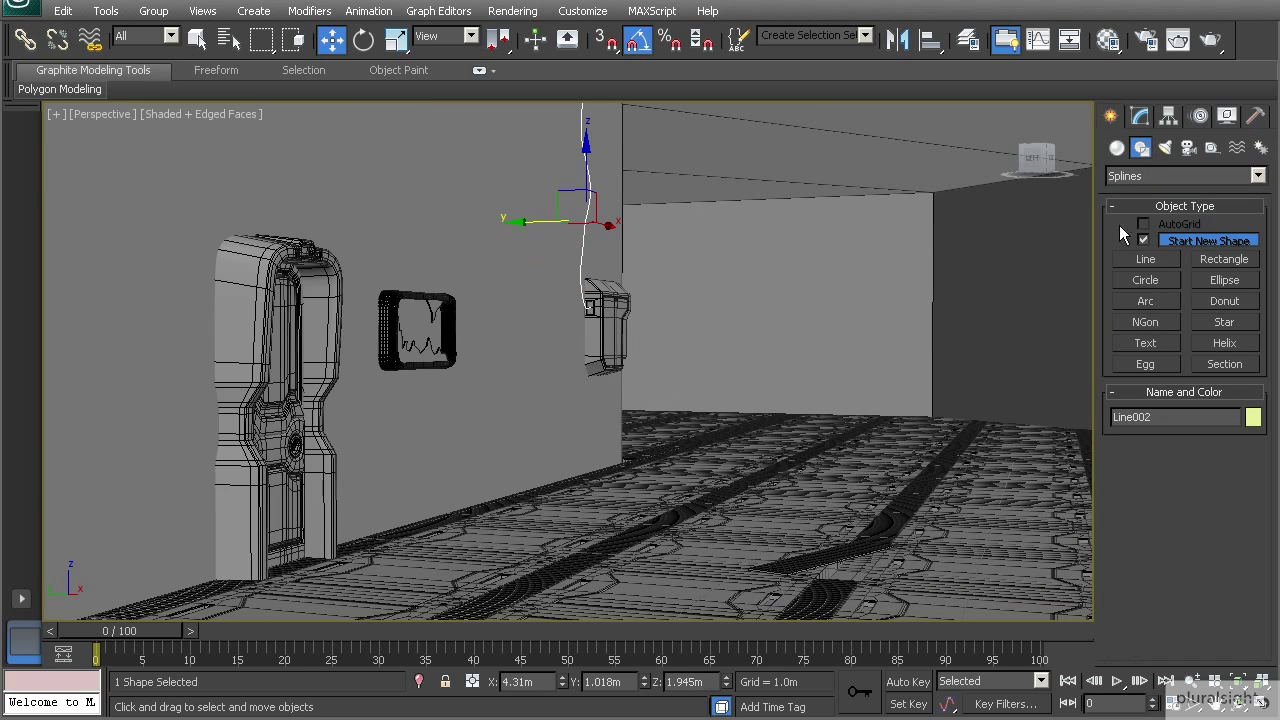
left_click(1160, 279)
key("f")
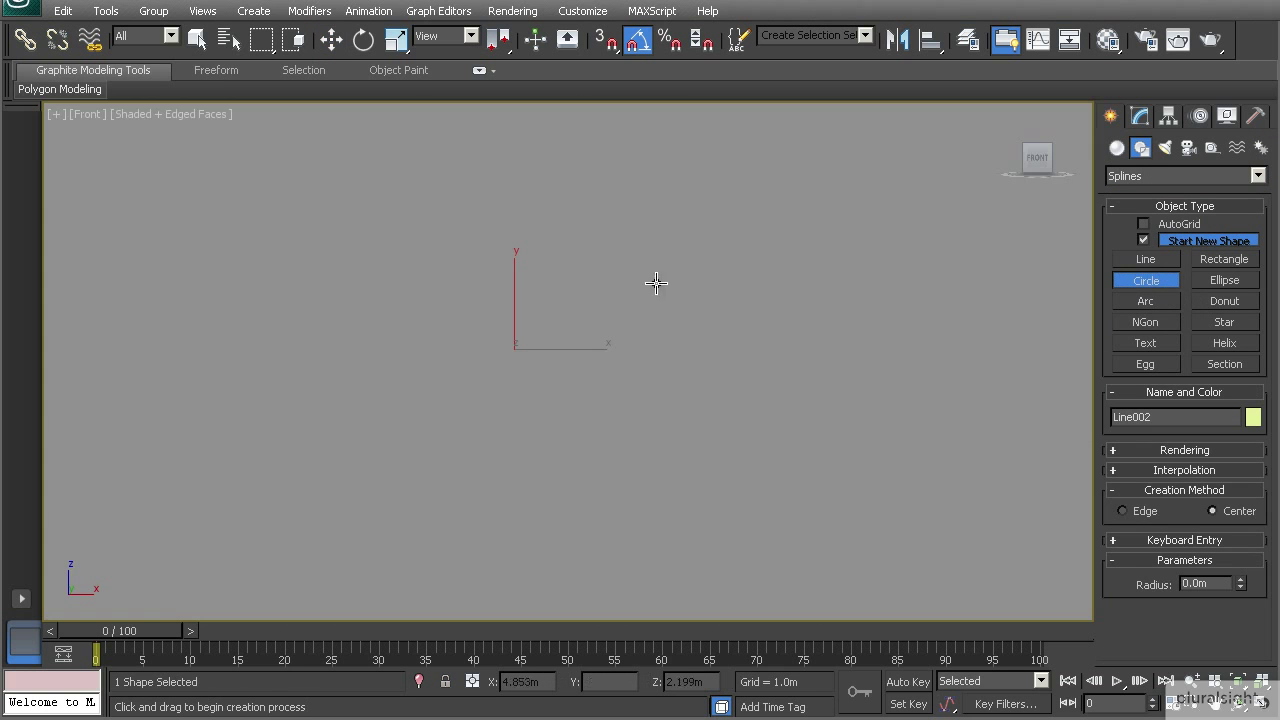
key("F3")
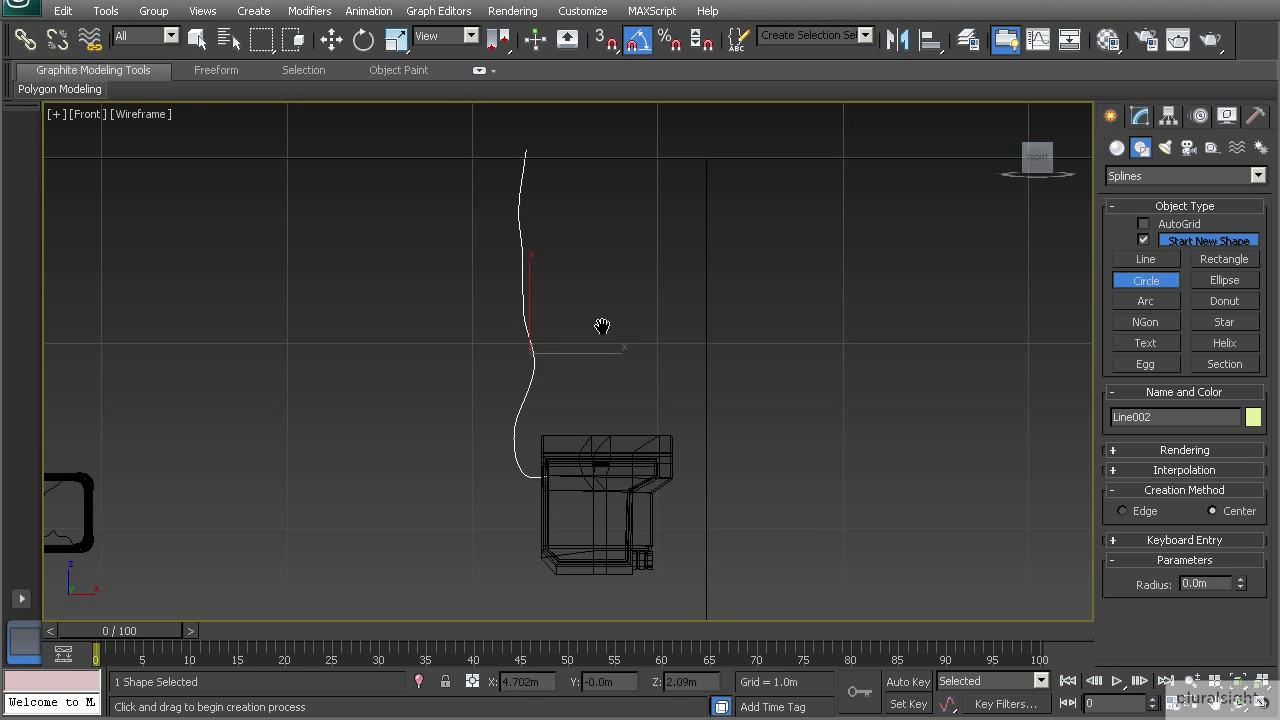
scroll(590, 315, "up", 3)
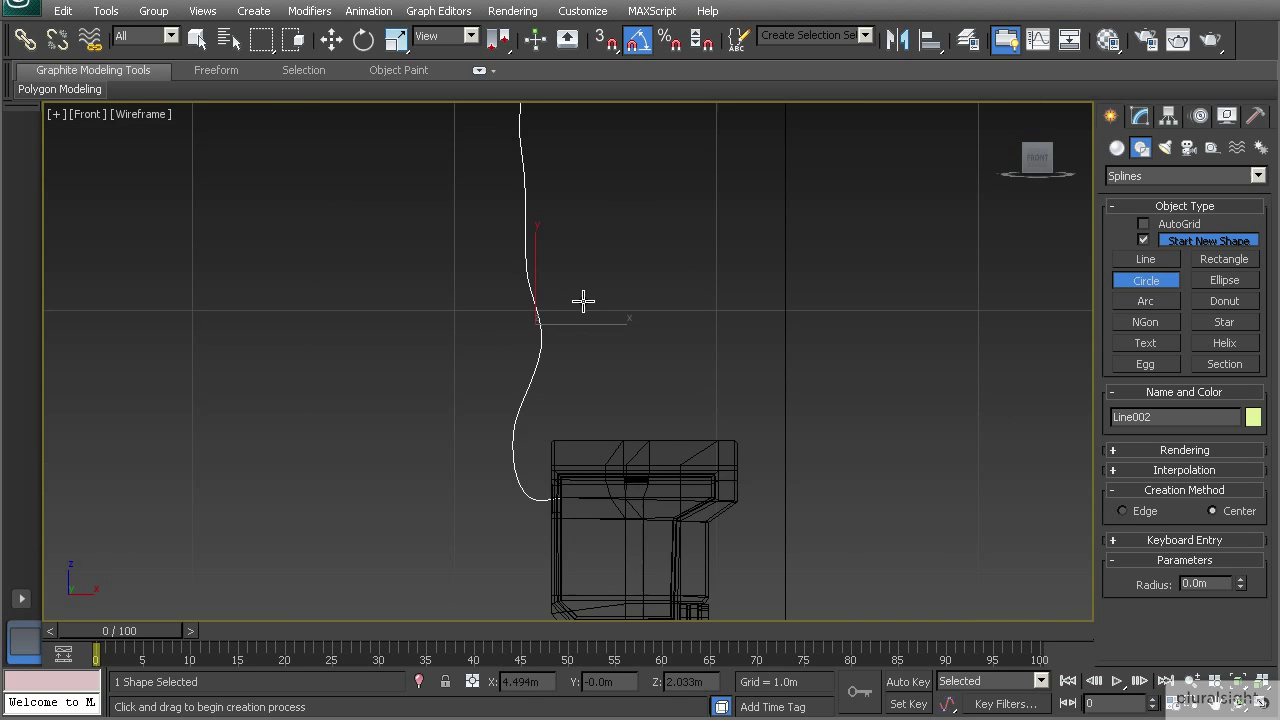
middle_click_drag(570, 287, 574, 483)
middle_click_drag(634, 580, 628, 348)
left_click_drag(602, 374, 602, 377)
key("ctrl+z")
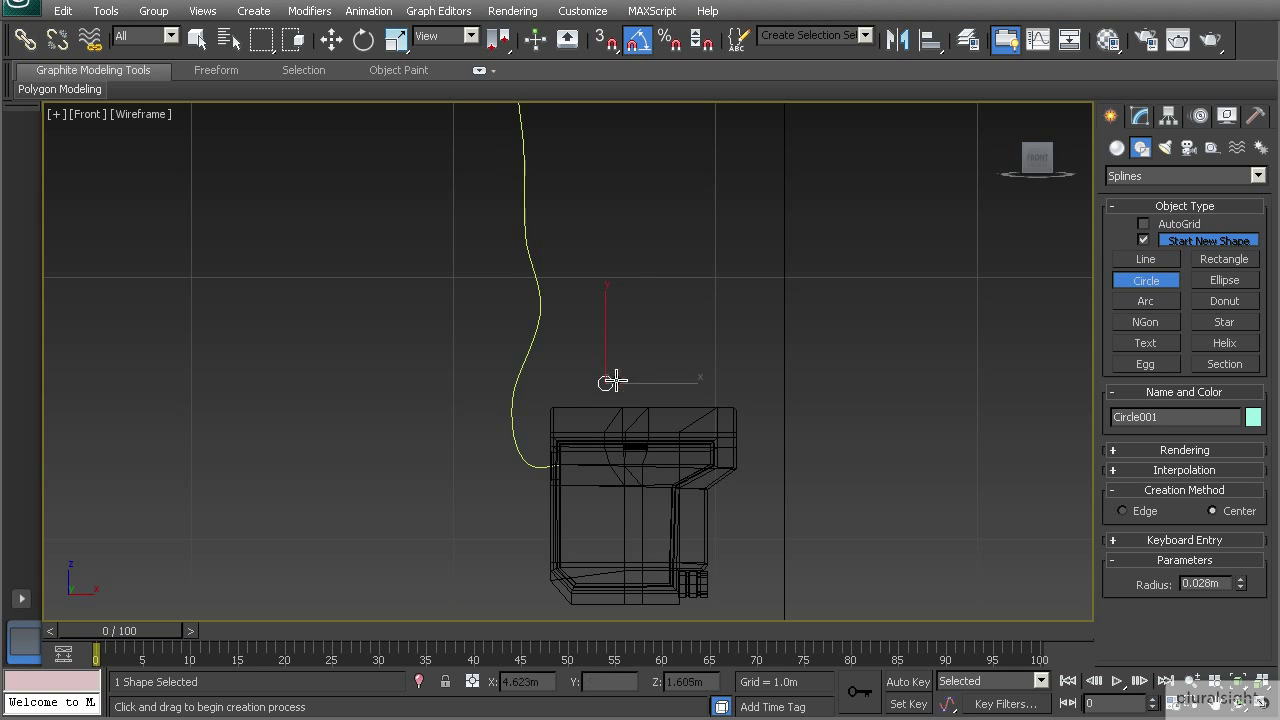
Step: Return to the perspective view and select the cable's path line
scroll(603, 380, "up", 6)
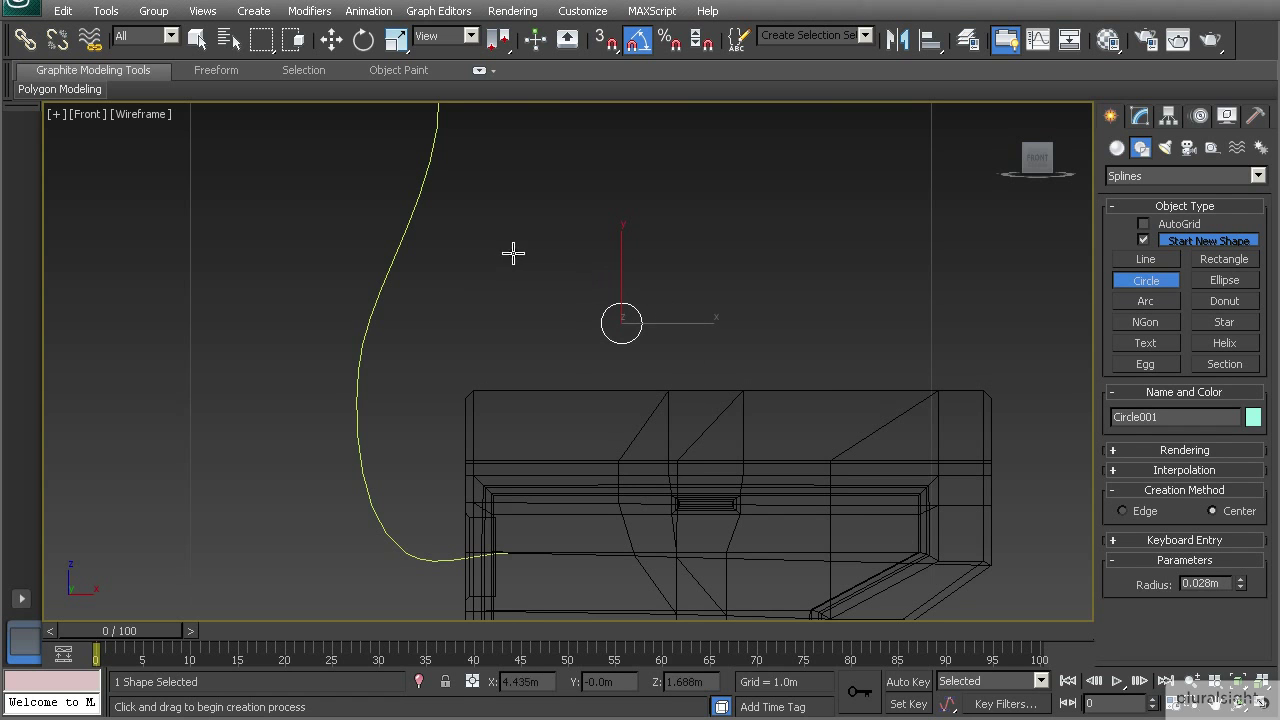
key("w")
scroll(573, 268, "down", 2)
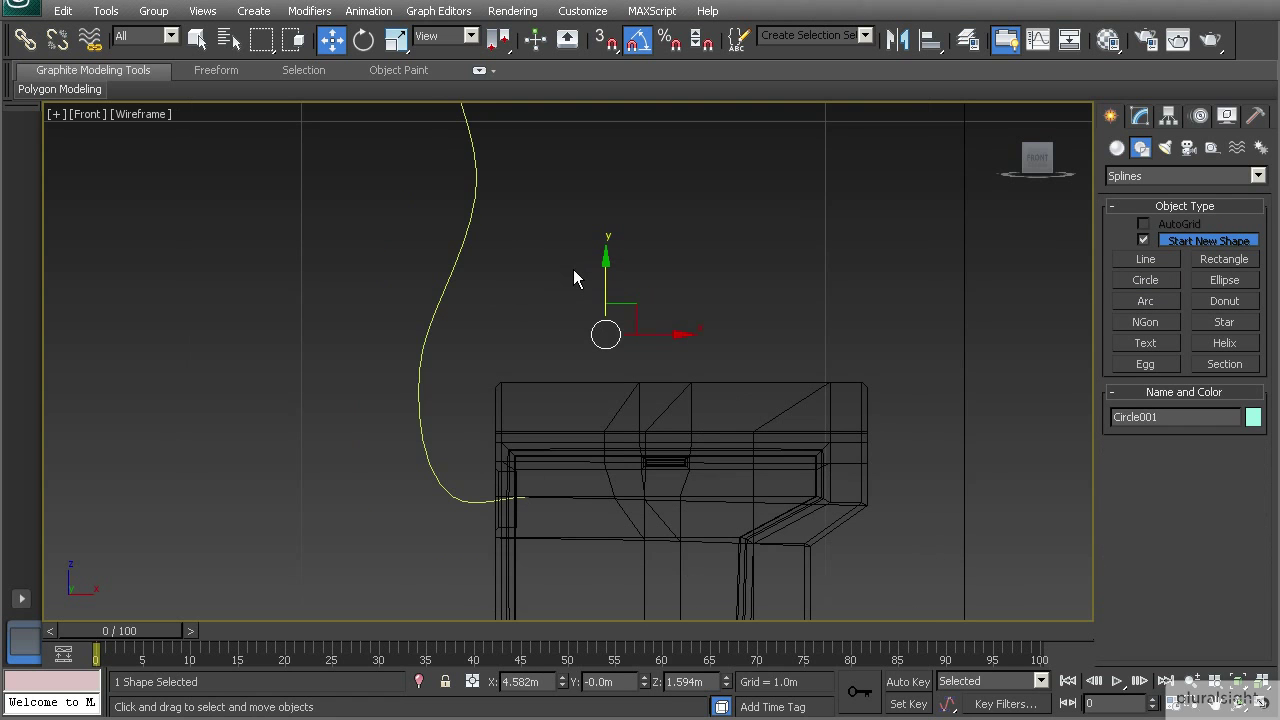
key("p")
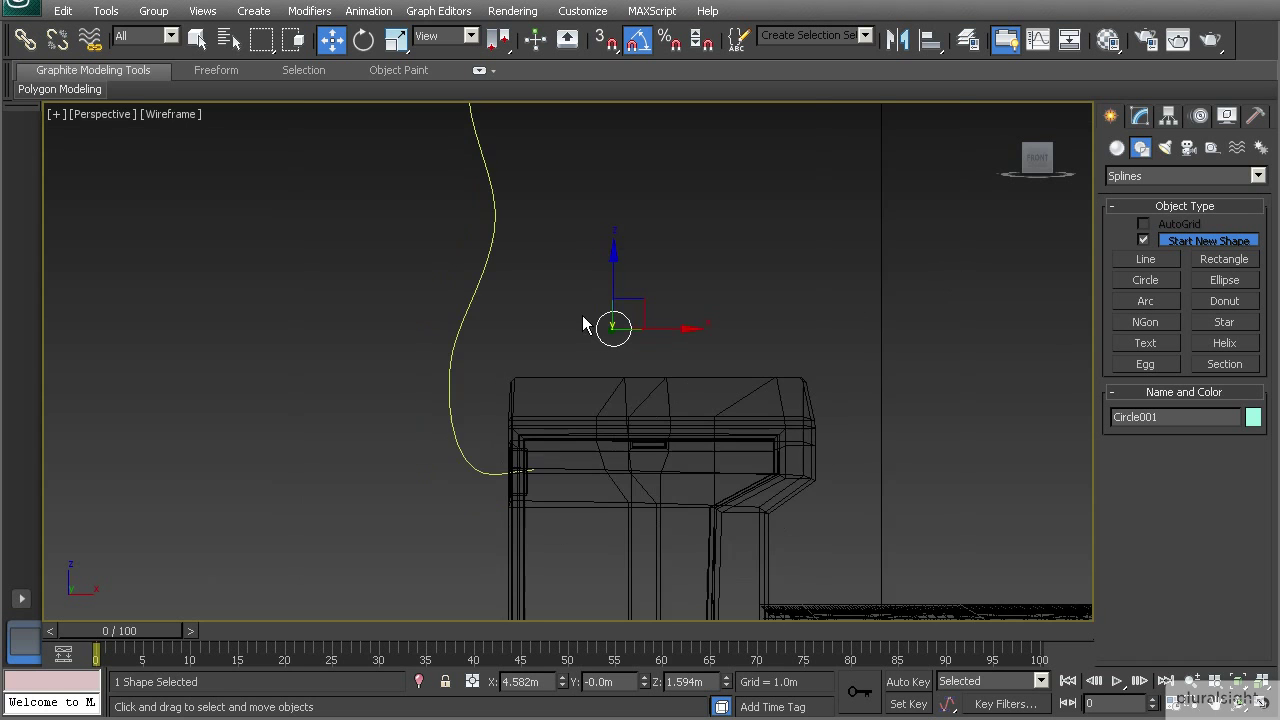
middle_click_drag(570, 324, 650, 365, "alt")
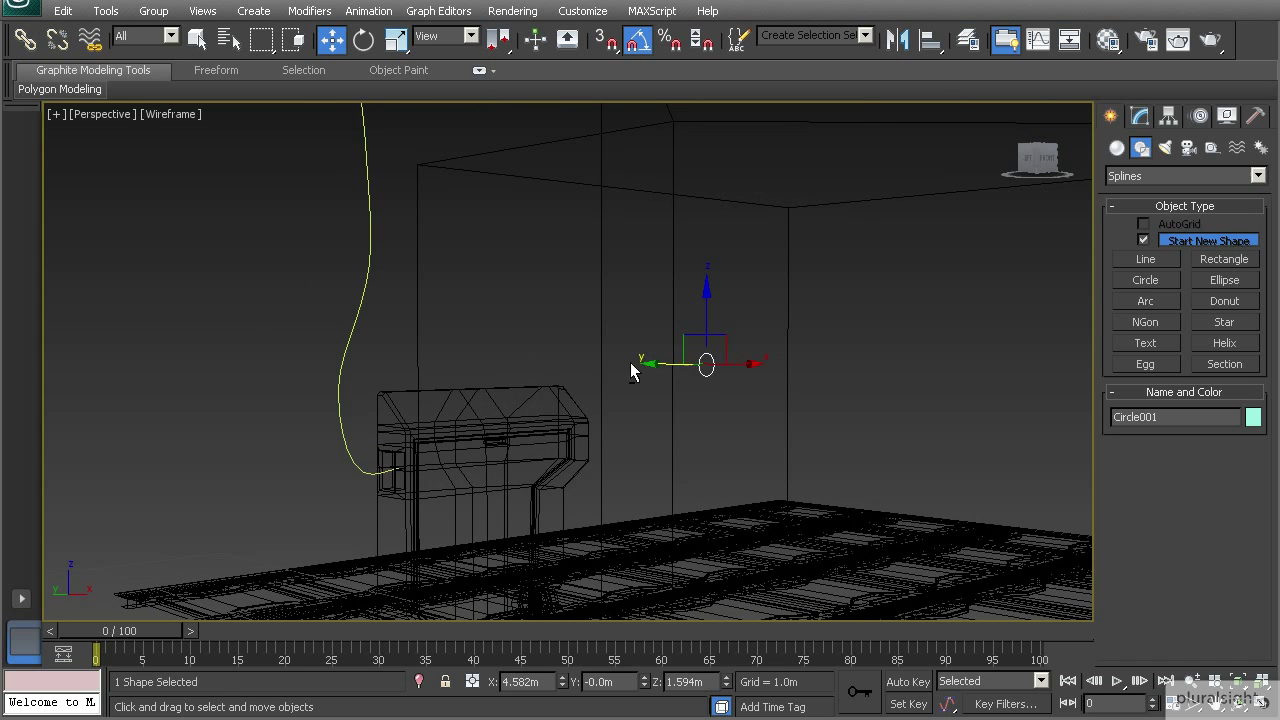
left_click(357, 308)
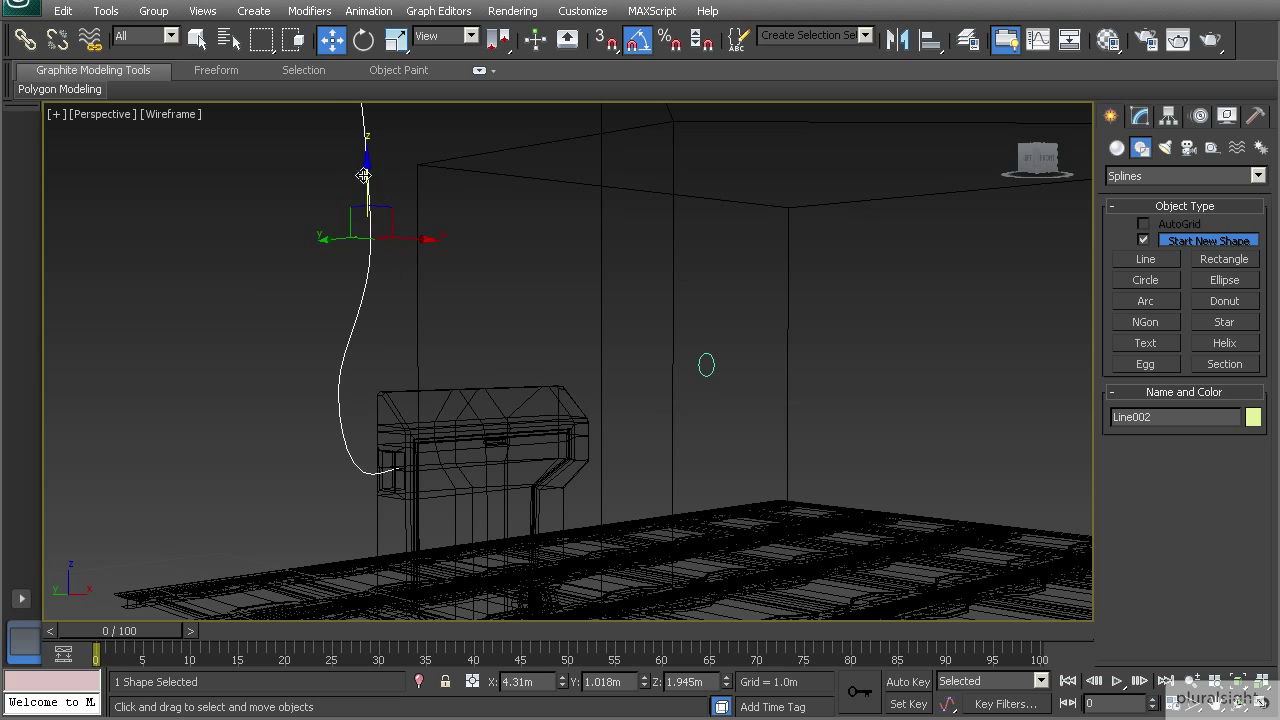
Step: Create a Loft compound object with the circle as an instanced shape on the selected line, and show it shaded with edged faces
left_click(1117, 148)
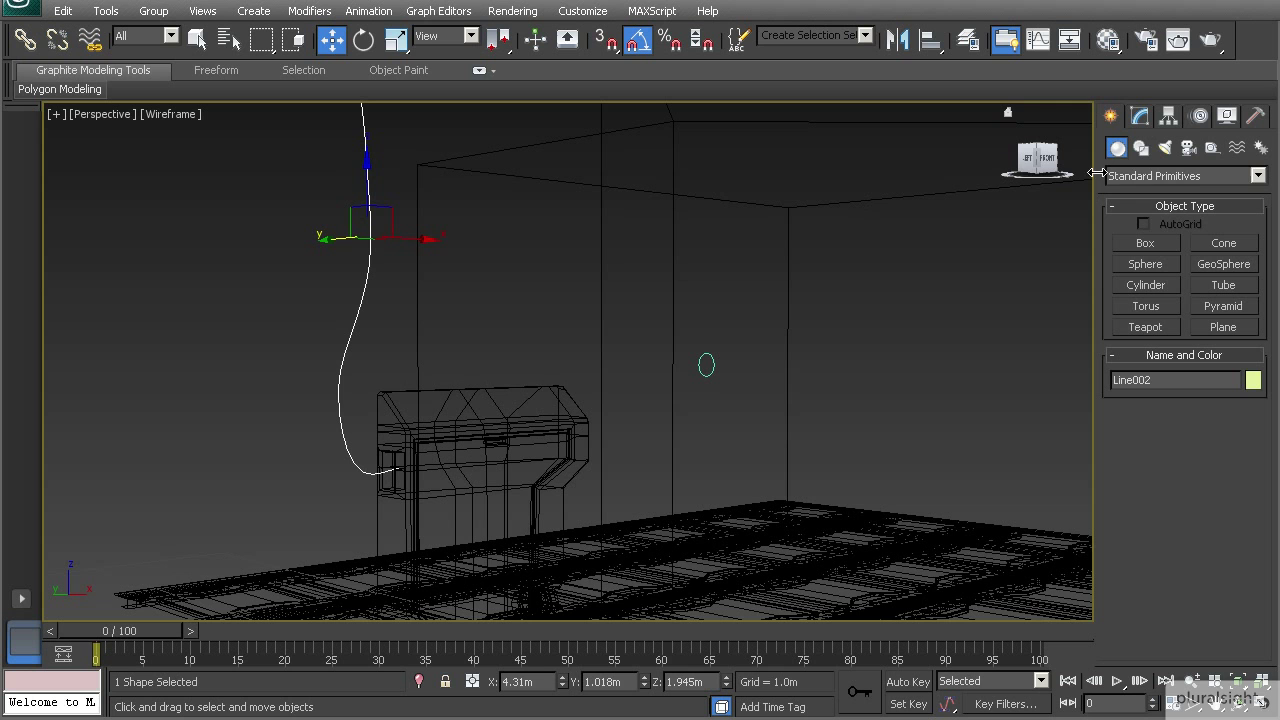
left_click(1258, 176)
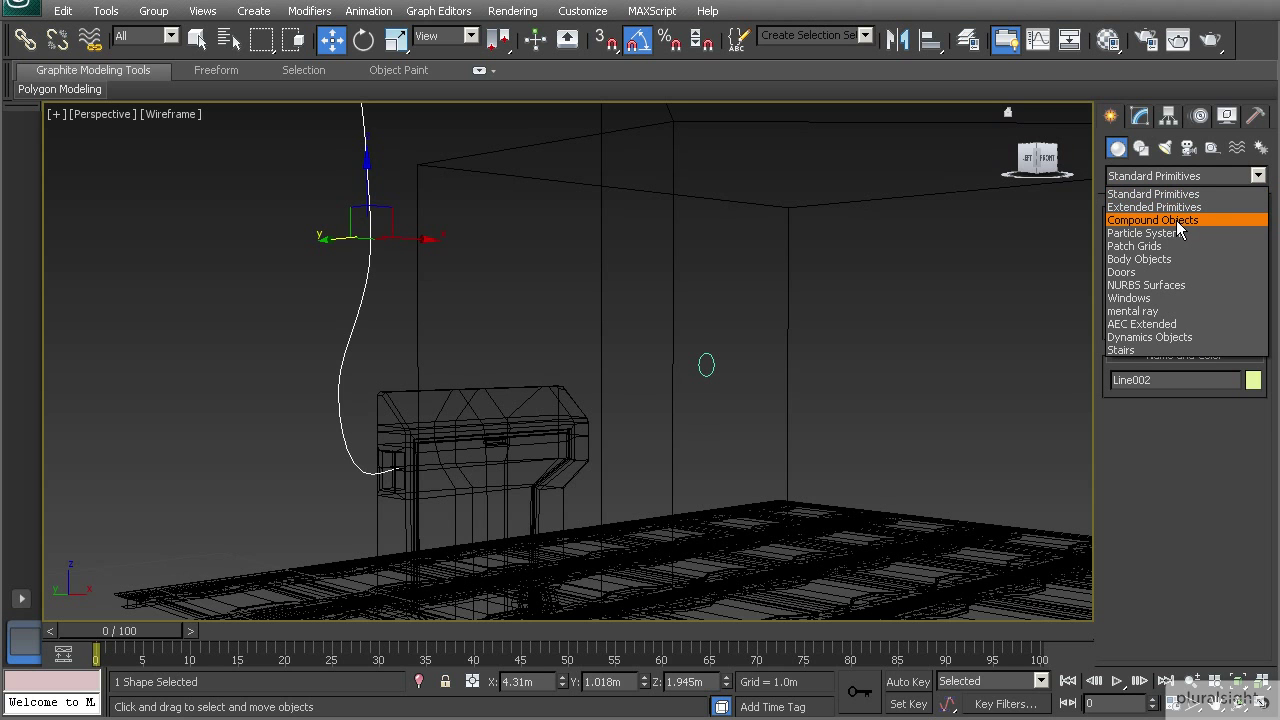
left_click(1176, 220)
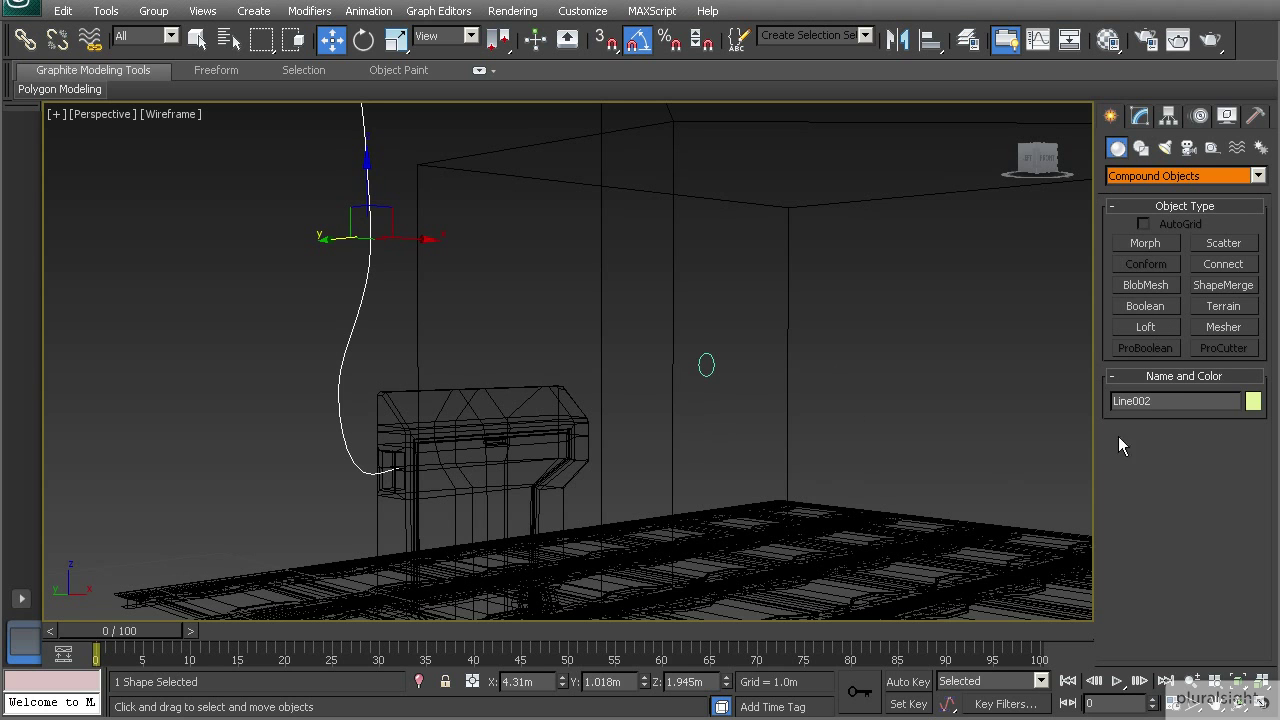
left_click(1156, 325)
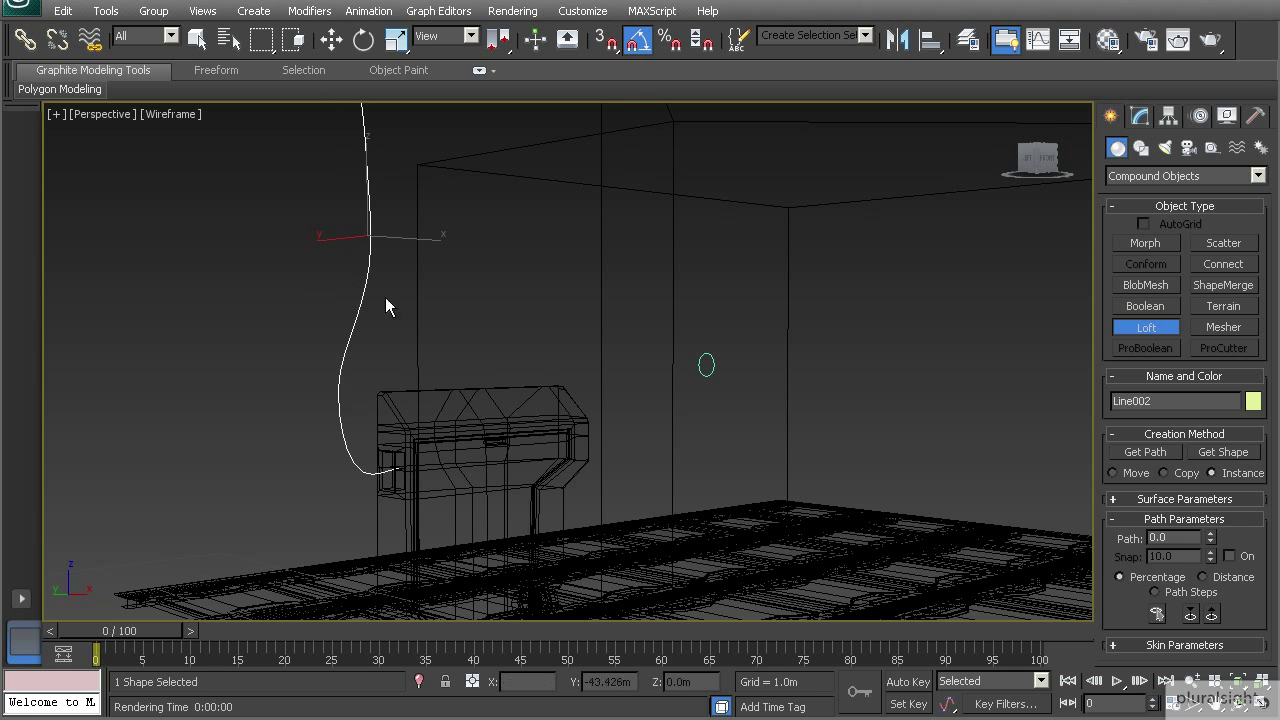
left_click(1206, 457)
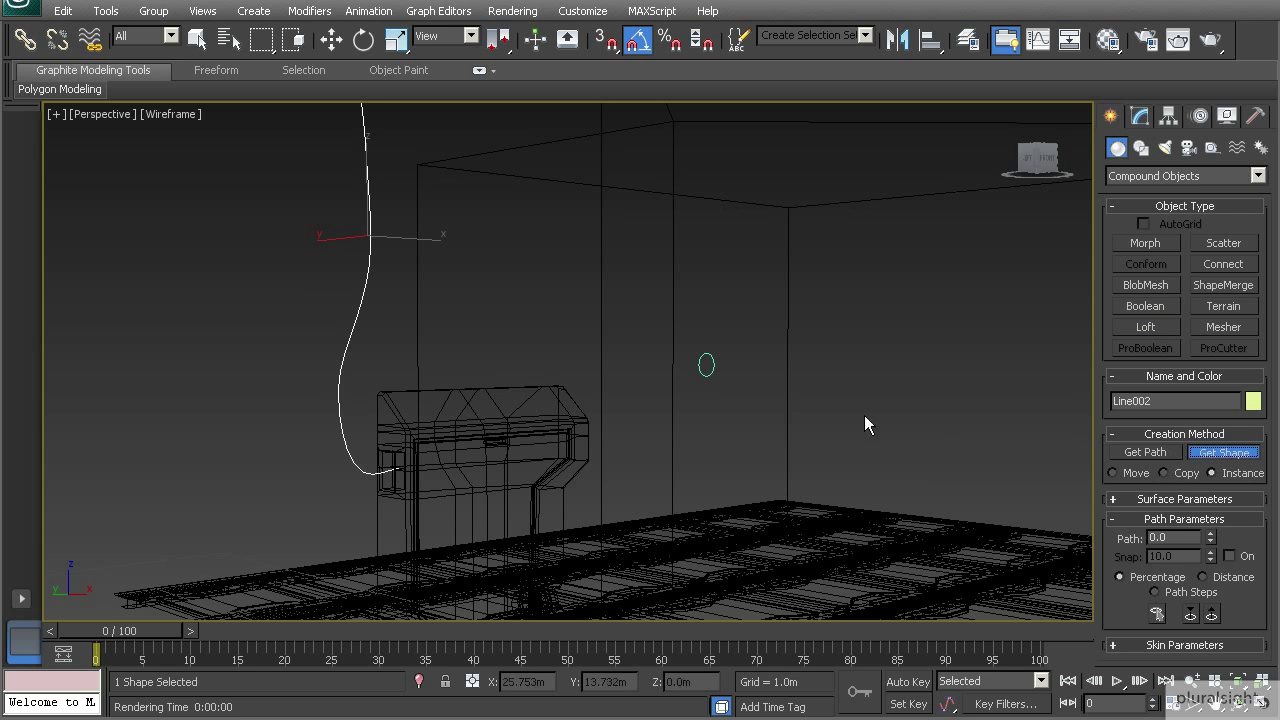
left_click(710, 367)
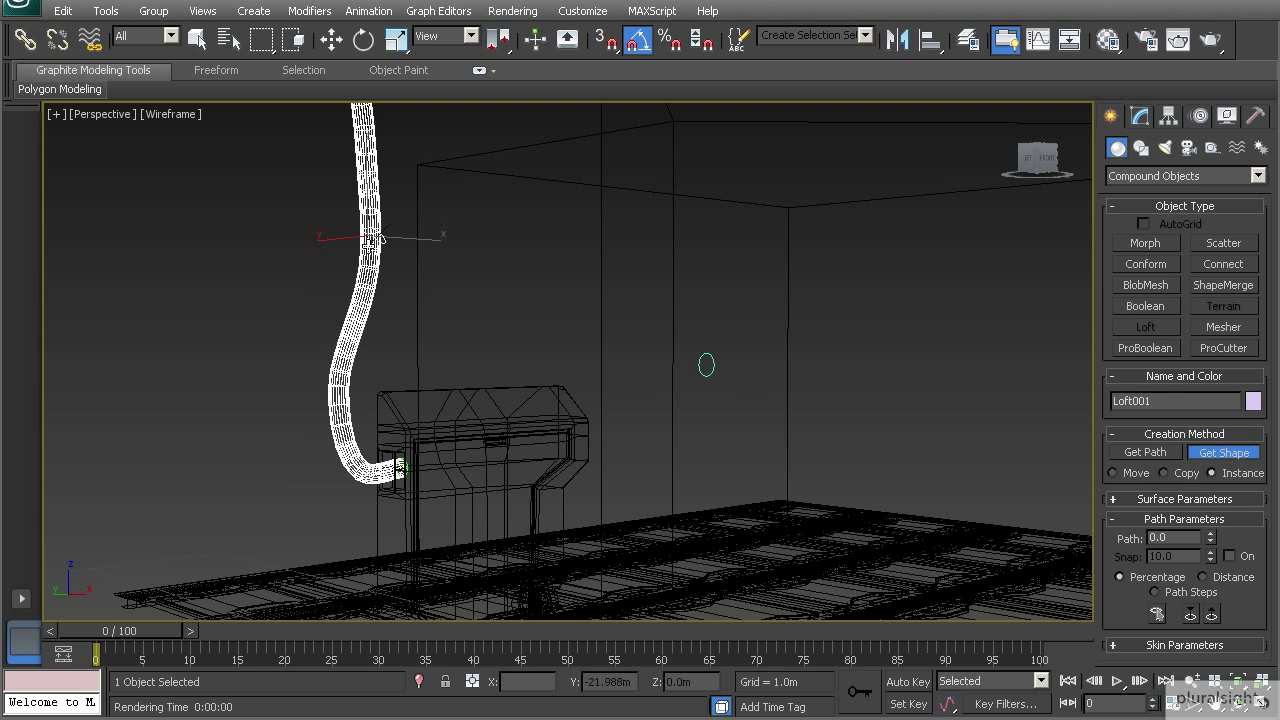
middle_click_drag(354, 326, 483, 391)
key("F3")
scroll(440, 350, "up", 3)
middle_click_drag(483, 391, 517, 396)
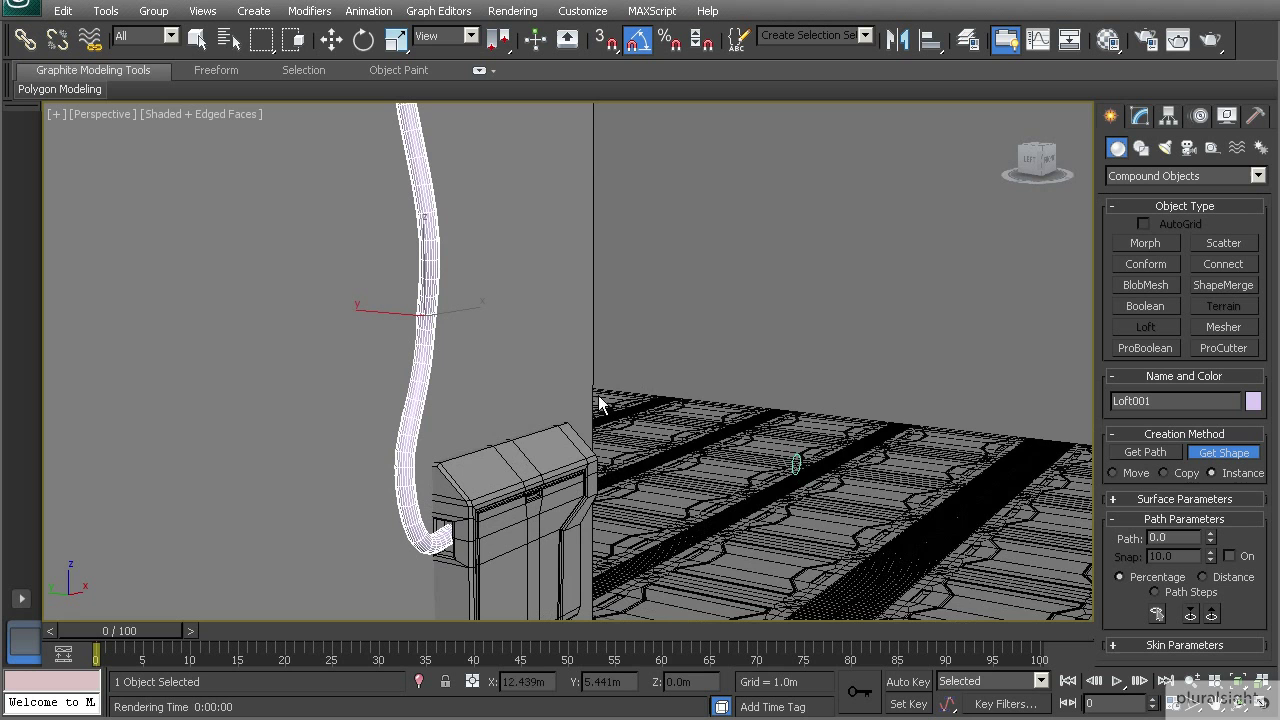
Step: Scale down the loft's circle shape at the cable end inside the wall box to make the whole cable thinner
left_click(1139, 116)
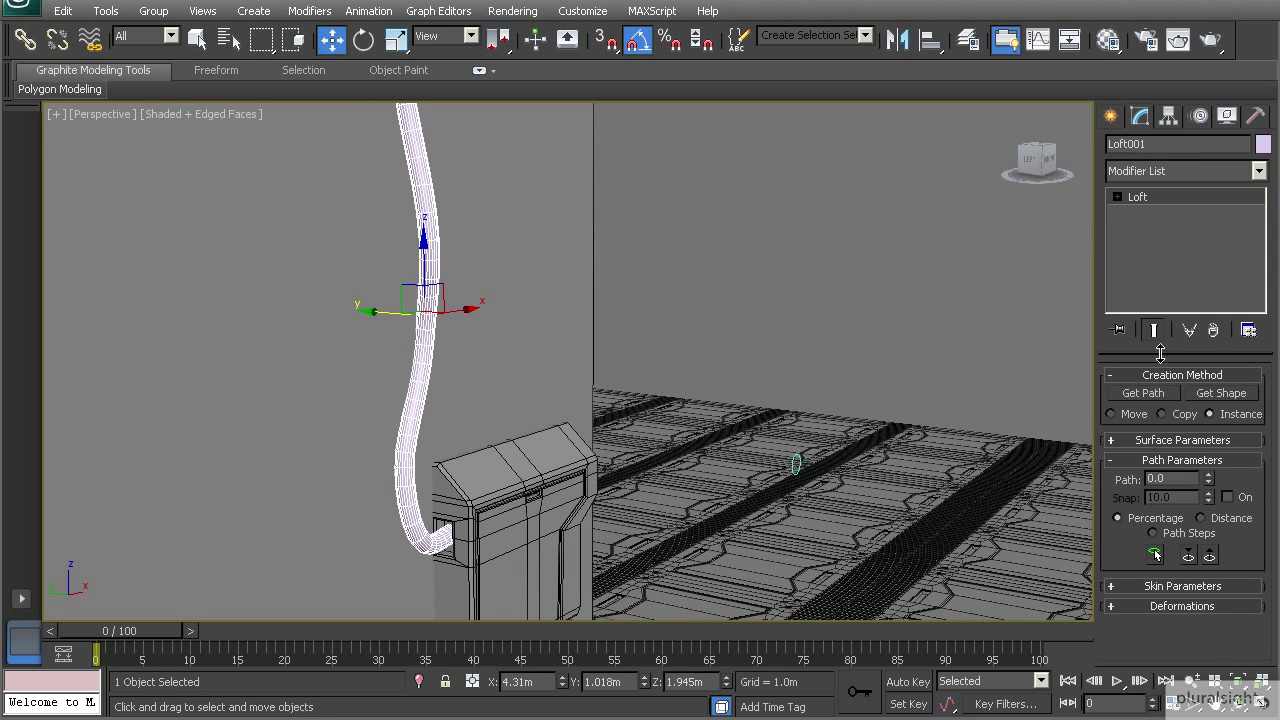
left_click(1117, 198)
left_click(1152, 213)
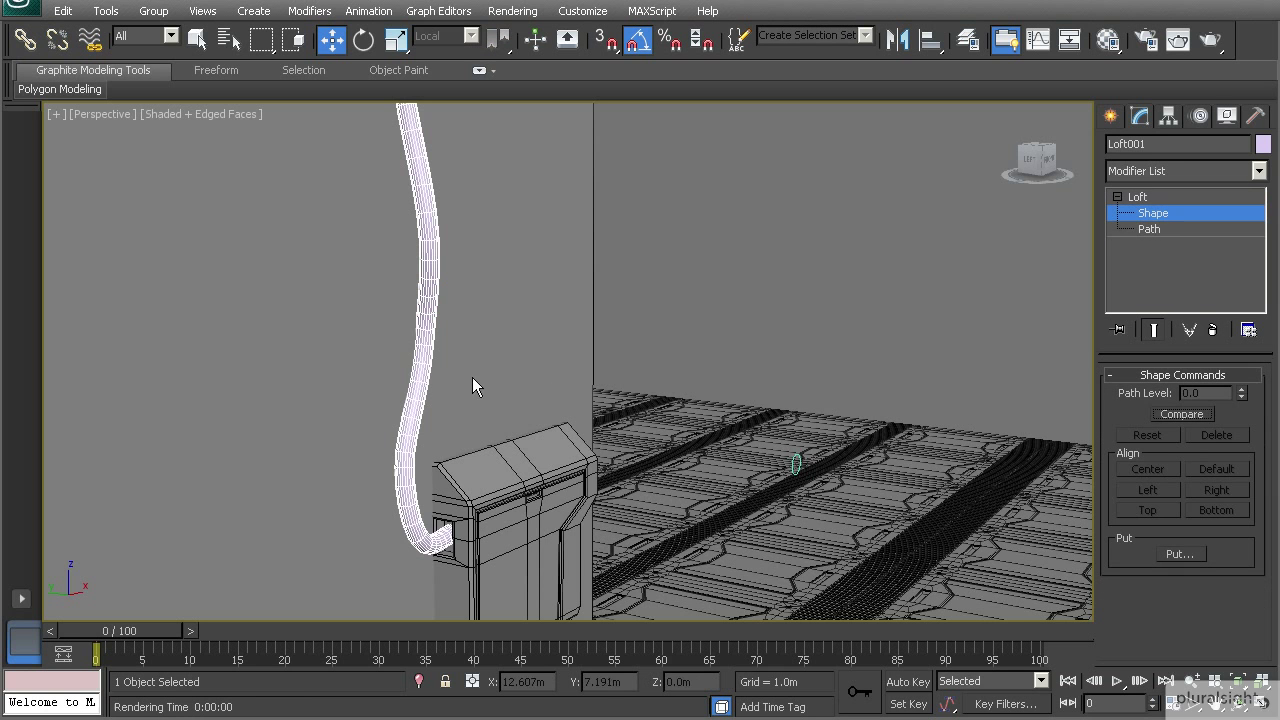
mouse_move(403, 290)
middle_mouse_down("alt")
mouse_move(451, 517)
mouse_move(460, 320)
mouse_move(474, 351)
mouse_move(500, 258)
mouse_move(389, 365)
mouse_move(527, 420)
middle_mouse_up("alt")
key("F3")
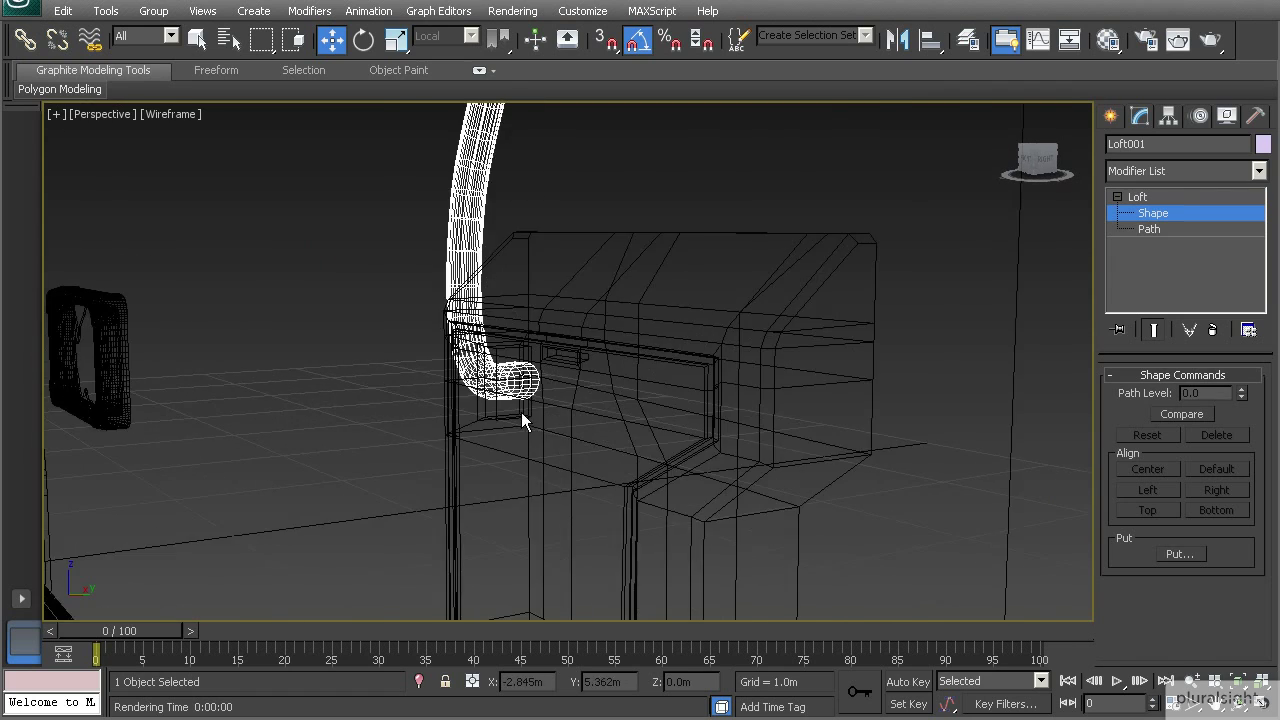
scroll(527, 420, "up", 2)
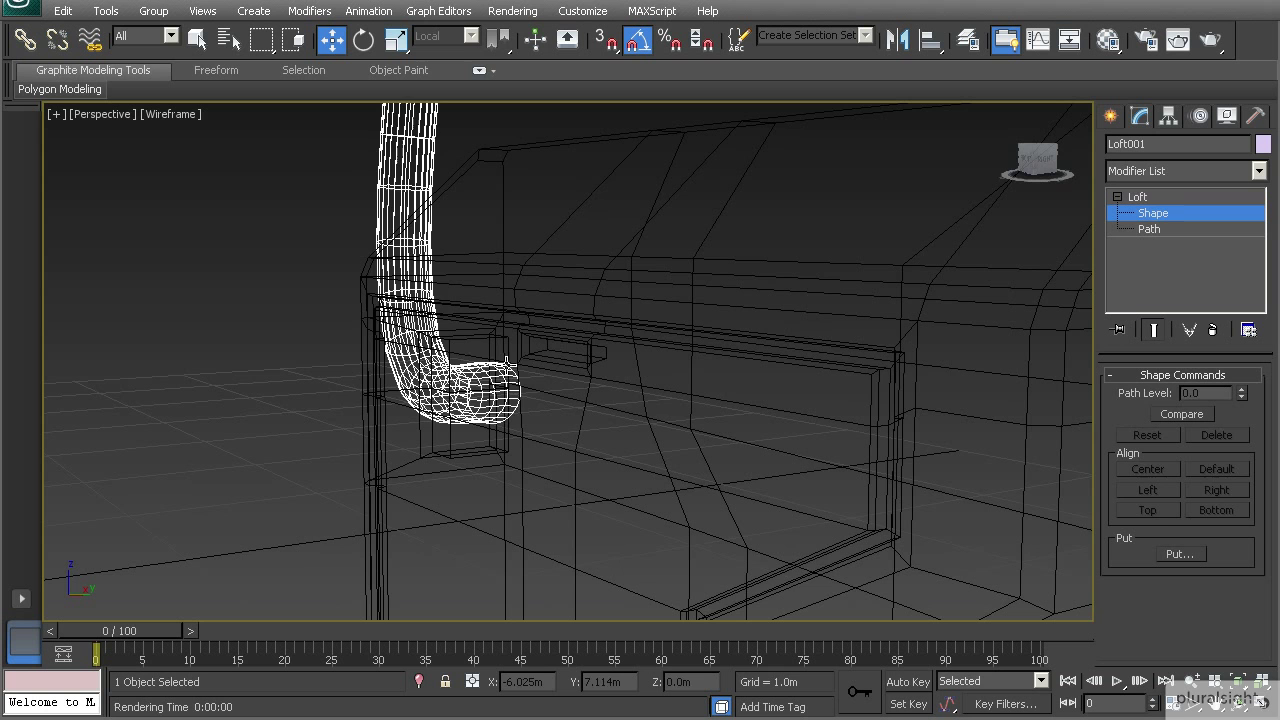
left_click(505, 360)
scroll(495, 385, "up", 3)
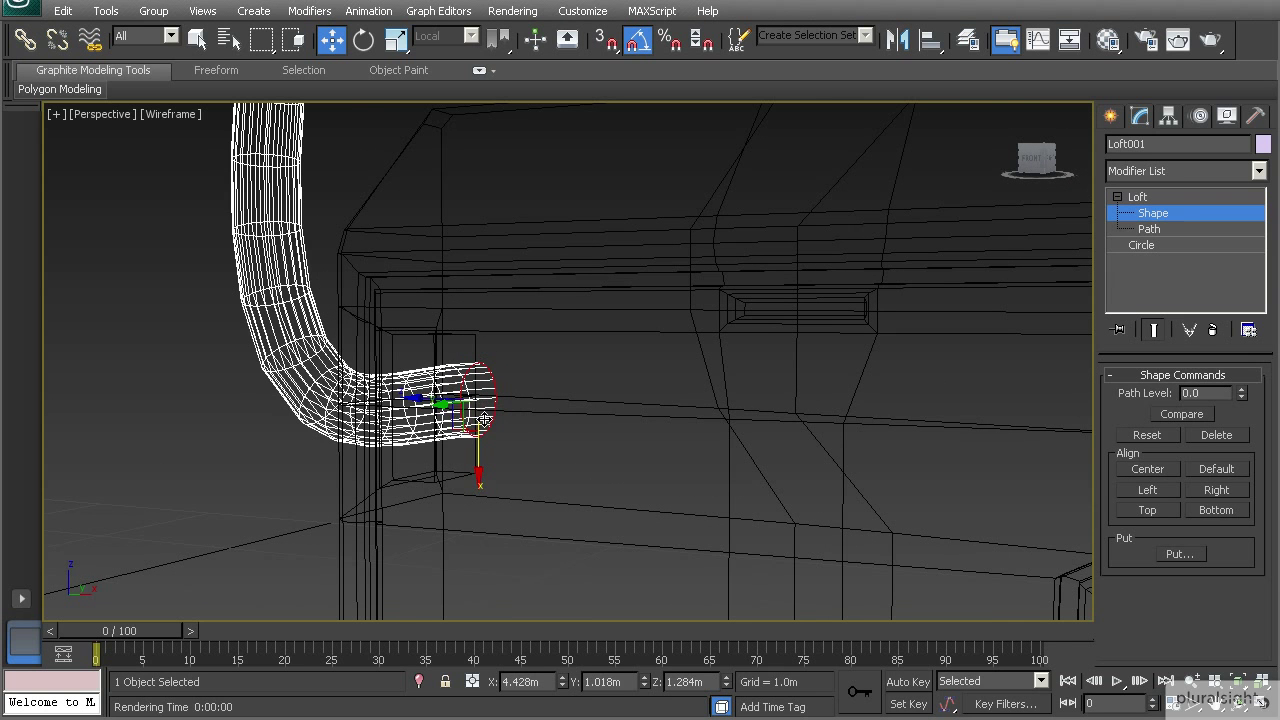
left_click(396, 39)
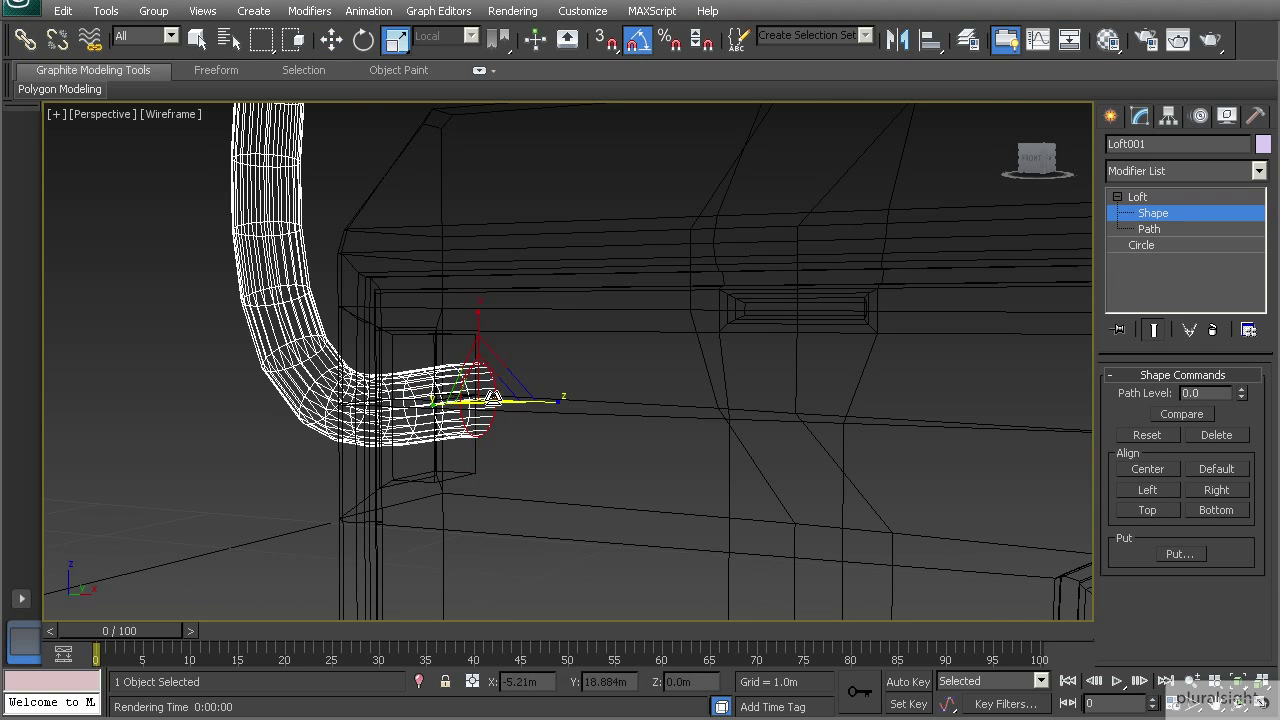
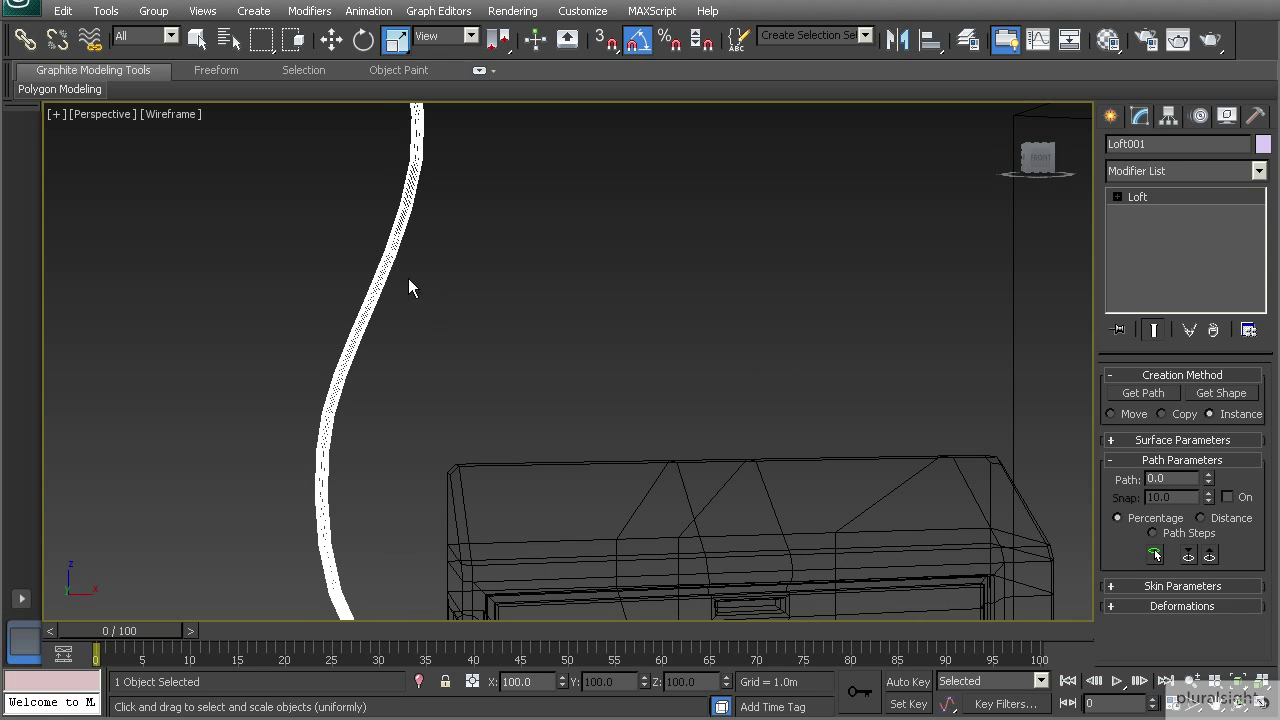
Step: Move a vertex of the loft's path line above the lower bend to reshape the cable, and leave vertex editing
left_click(440, 285)
middle_click_drag(371, 289, 176, 322, "alt")
left_click(173, 318)
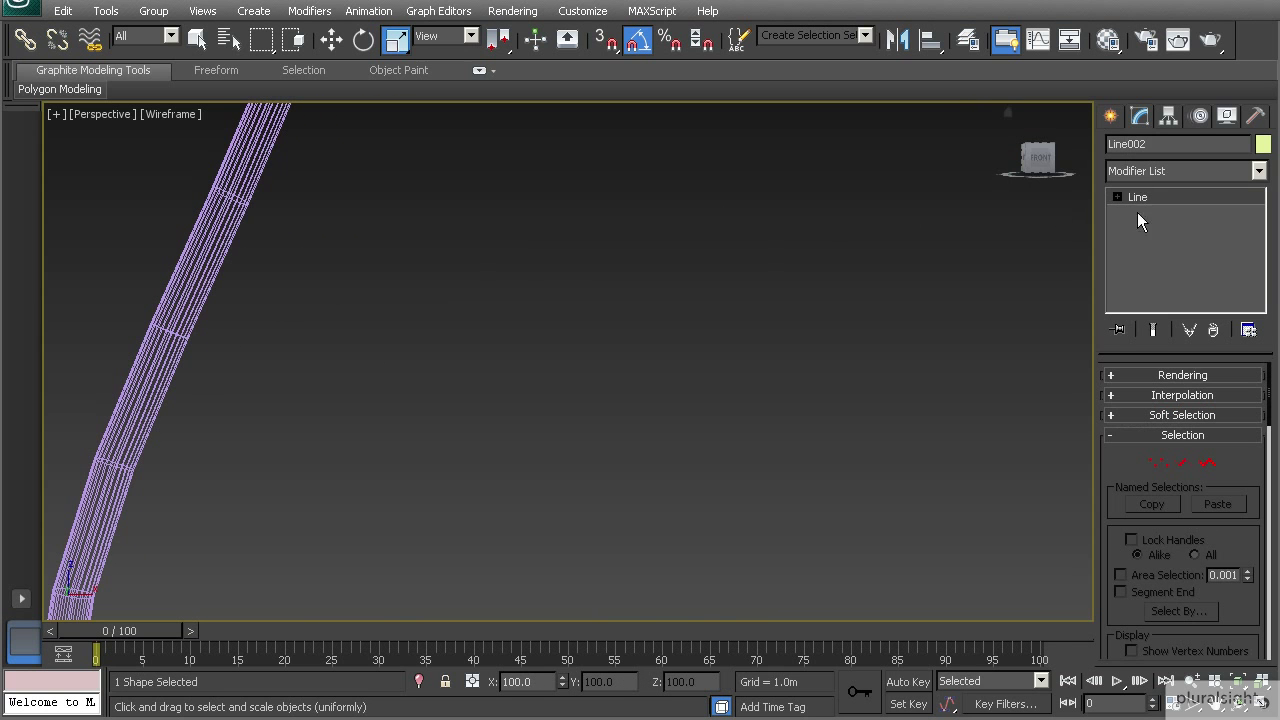
middle_click_drag(244, 400, 440, 455, "alt")
left_click(1158, 462)
middle_click_drag(465, 355, 503, 427, "alt")
left_click(408, 464)
key("w")
left_click_drag(503, 427, 694, 423)
mouse_move(613, 434)
middle_mouse_down("alt")
mouse_move(512, 452)
mouse_move(553, 423)
mouse_move(577, 287)
mouse_move(543, 385)
mouse_move(576, 428)
mouse_move(563, 457)
mouse_move(604, 457)
middle_mouse_up("alt")
left_click_drag(604, 457, 534, 457)
middle_click_drag(534, 457, 592, 467, "alt")
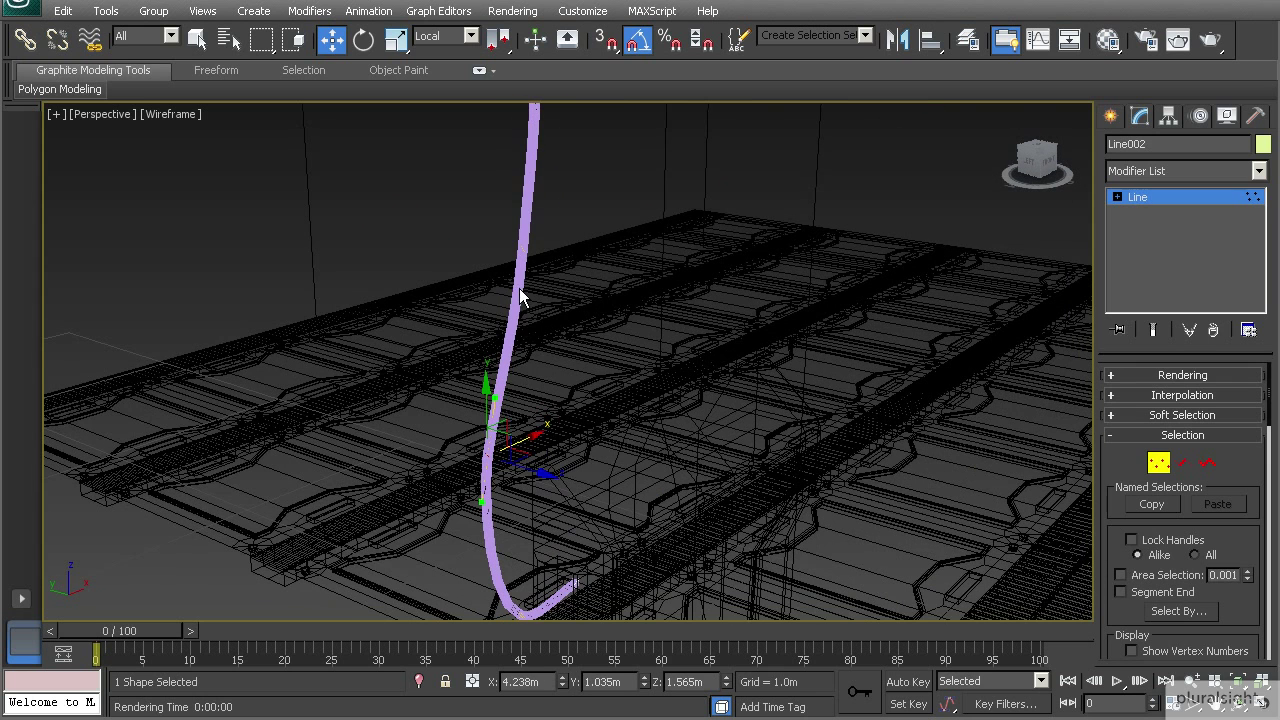
middle_click_drag(516, 297, 537, 385, "alt")
left_click(1158, 466)
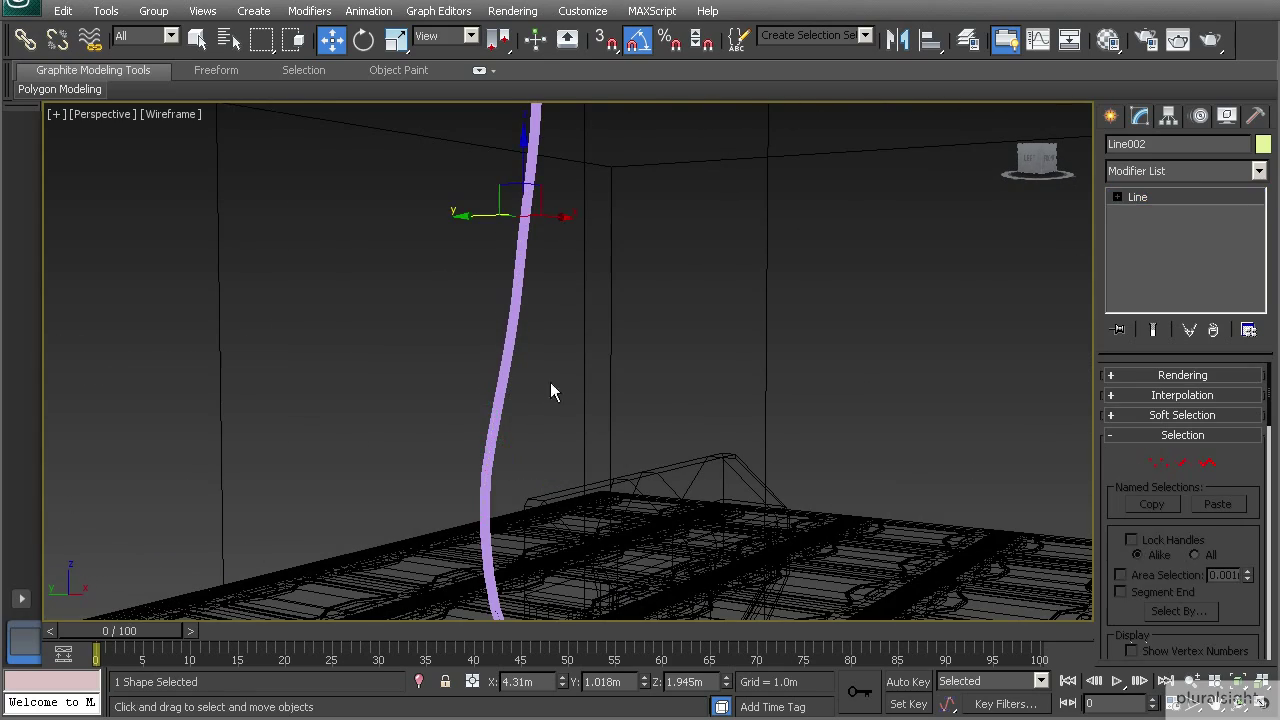
middle_click_drag(533, 276, 467, 350, "alt")
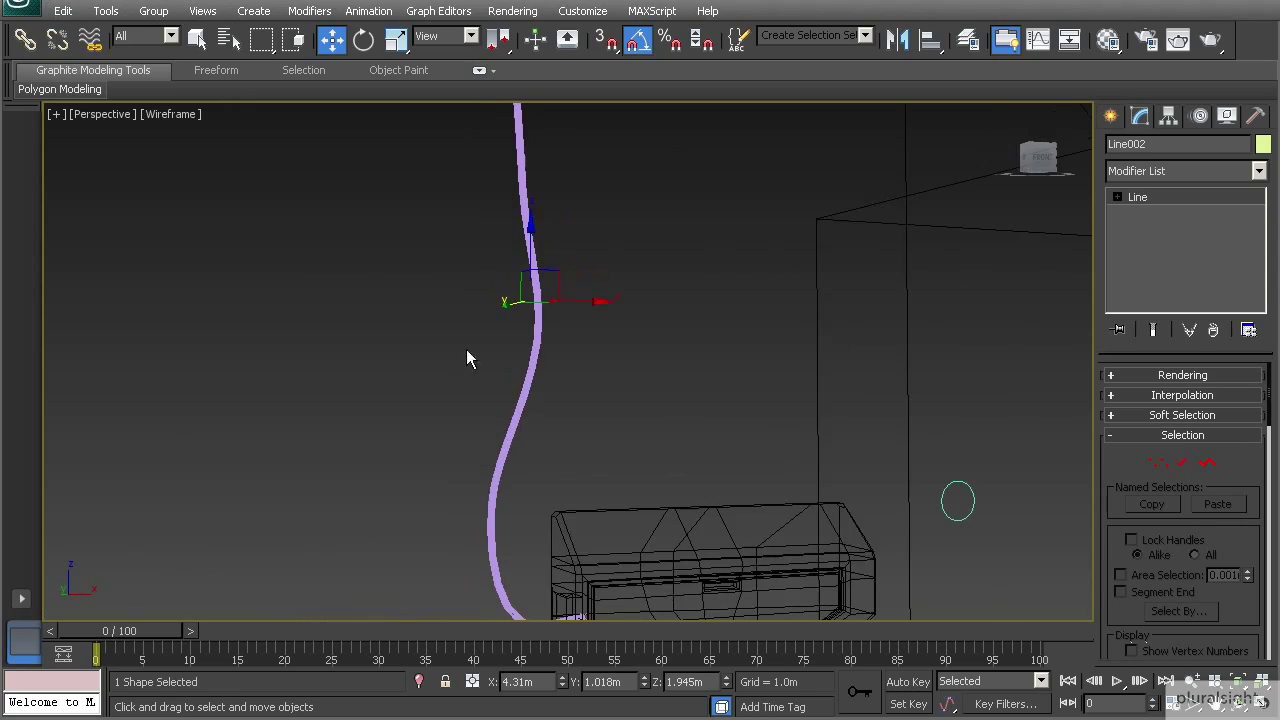
middle_click_drag(510, 430, 575, 493, "alt")
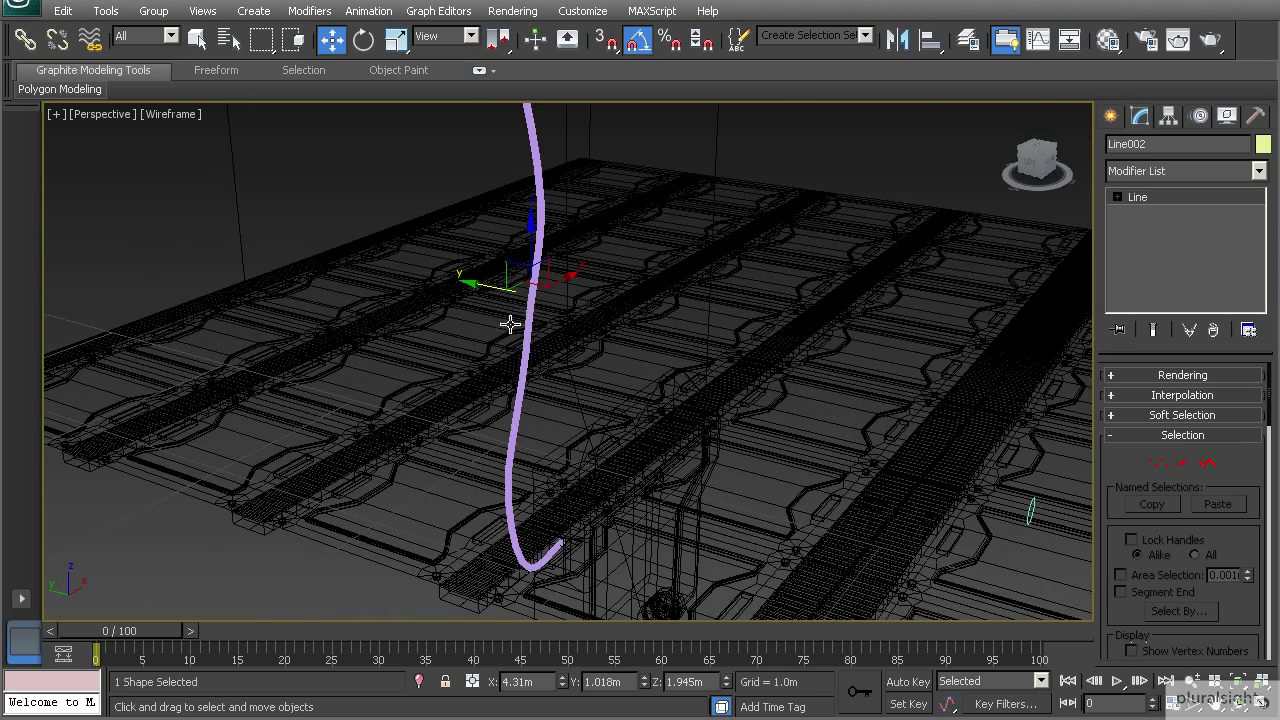
scroll(510, 324, "up", 1)
middle_click_drag(510, 324, 529, 403)
scroll(529, 403, "up", 2)
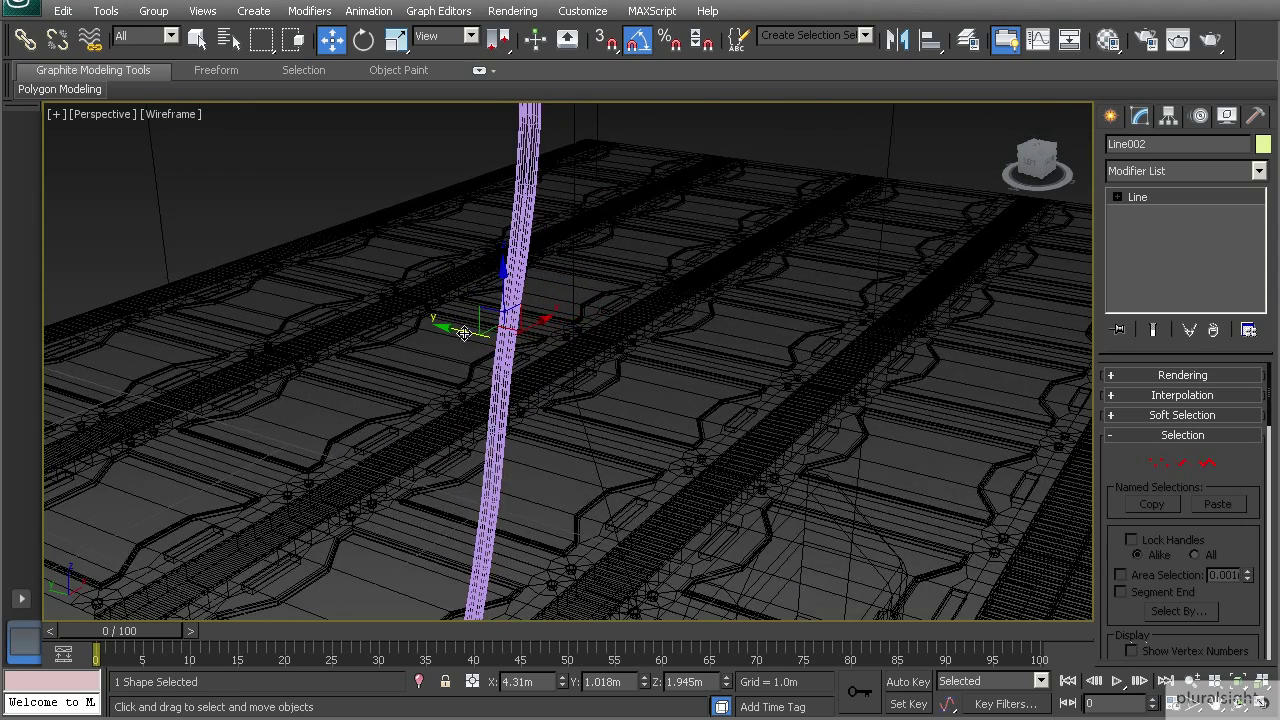
left_click_drag(454, 331, 485, 349, "shift")
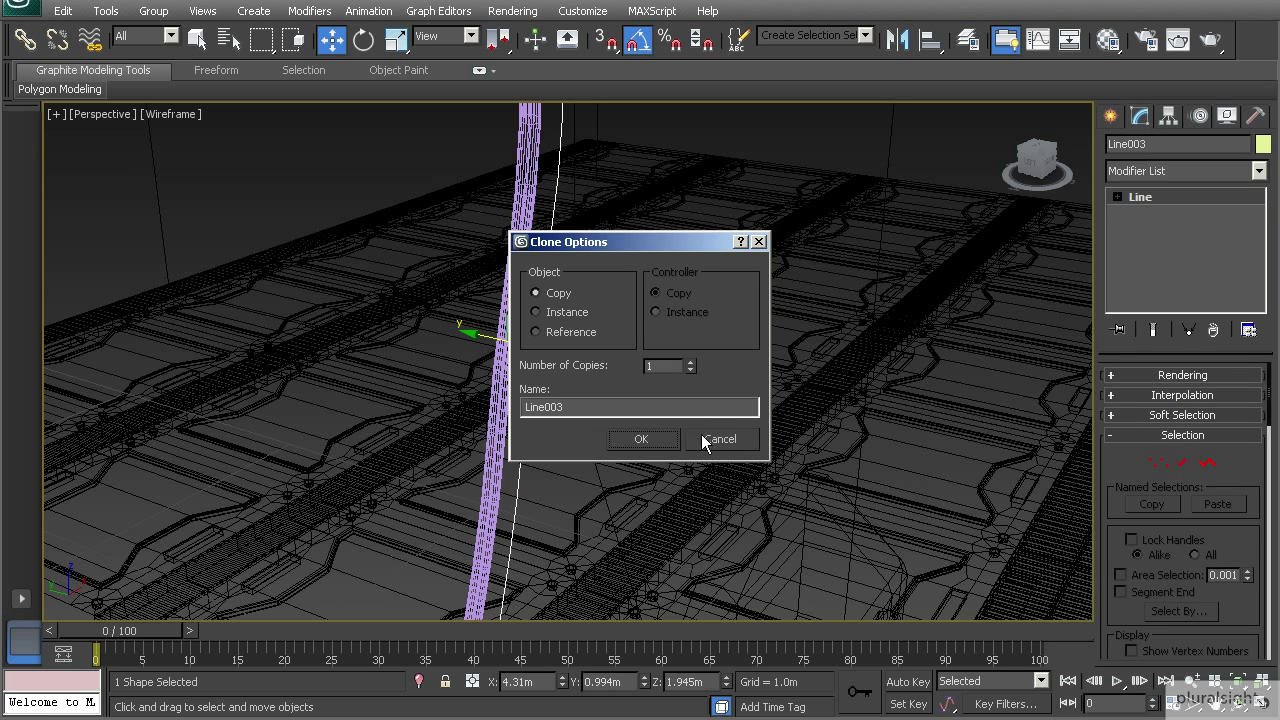
left_click(703, 437)
Step: Clone the lofted cable as one copy along Y, placed at about 0.977 m
left_click(511, 350)
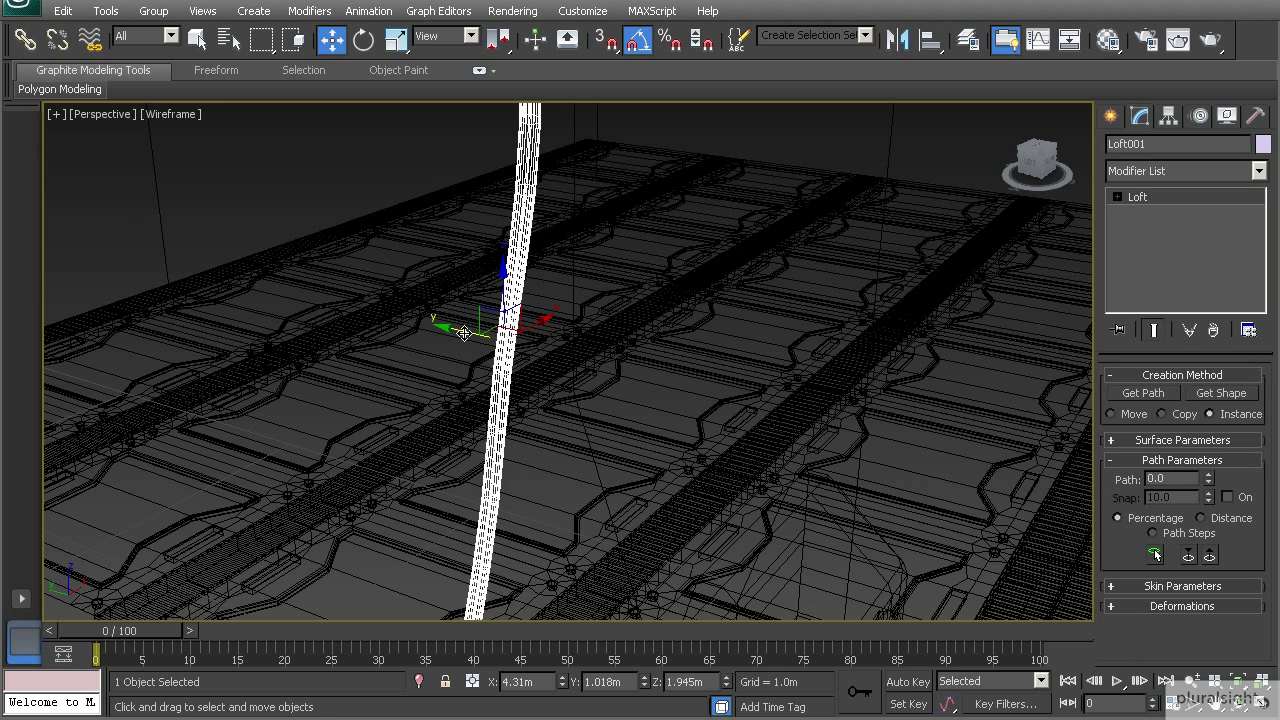
left_click_drag(458, 332, 509, 360, "shift")
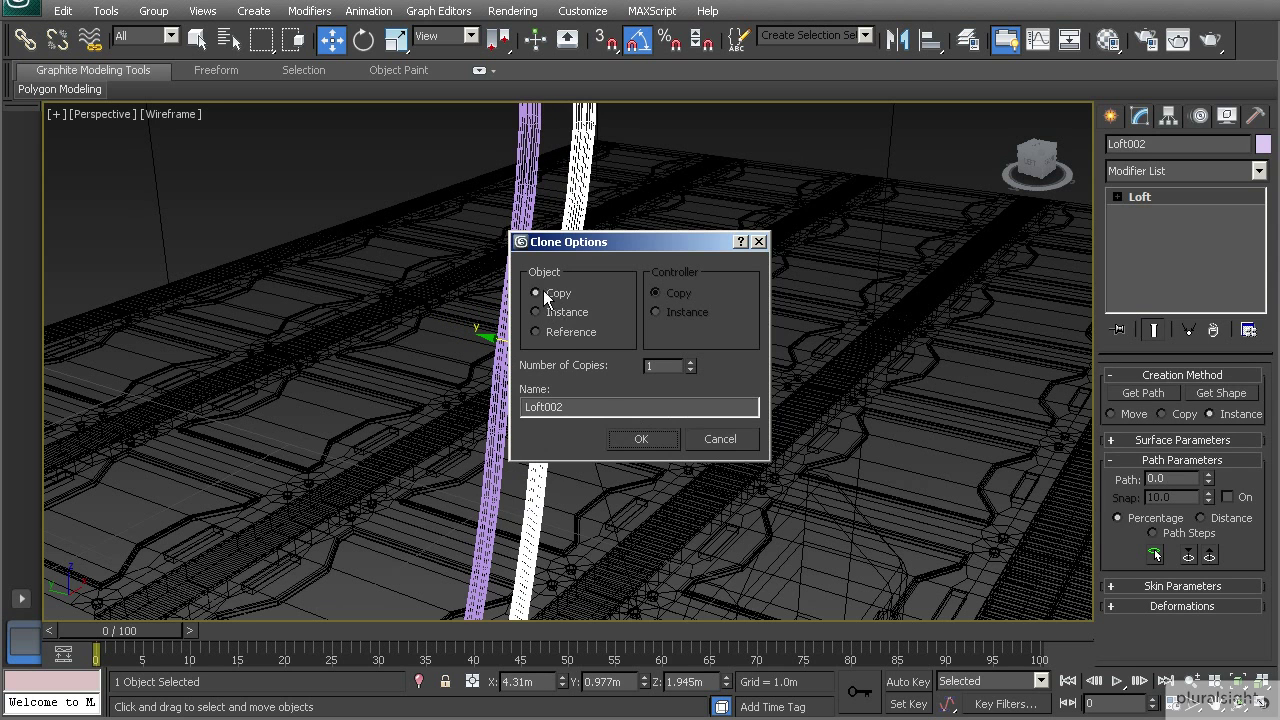
left_click(631, 440)
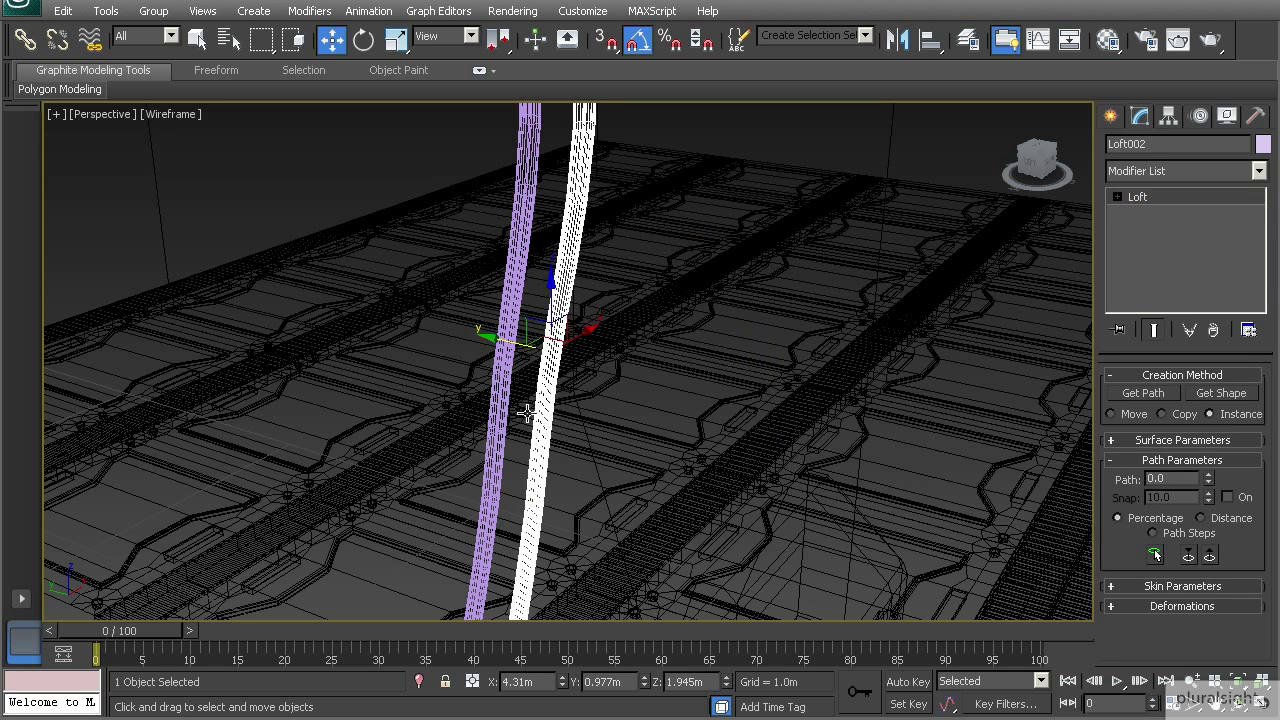
Step: Edit the original cable's path line at vertex level and shift its mid-height vertex away from the copied cable
left_click(501, 374)
left_click(501, 374)
left_click(1158, 463)
middle_click_drag(665, 428, 605, 422, "alt")
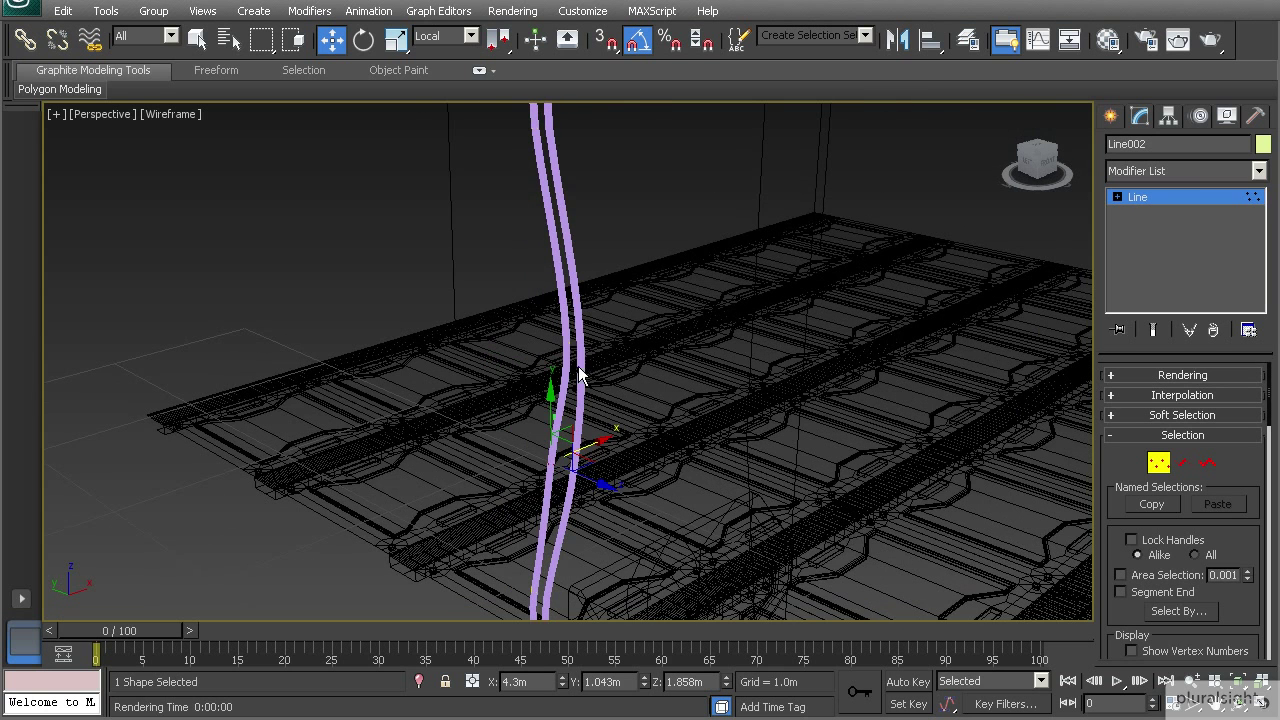
middle_click_drag(548, 578, 580, 383, "alt")
left_click_drag(591, 483, 562, 487)
Step: Shift the path vertex above the lower bend along X to about 4.207 m
middle_click_drag(562, 487, 551, 328)
scroll(551, 321, "down", 3)
middle_click_drag(545, 561, 550, 462)
scroll(550, 462, "up", 3)
left_click_drag(443, 451, 512, 525)
left_click_drag(458, 297, 524, 346)
middle_click_drag(549, 525, 523, 337)
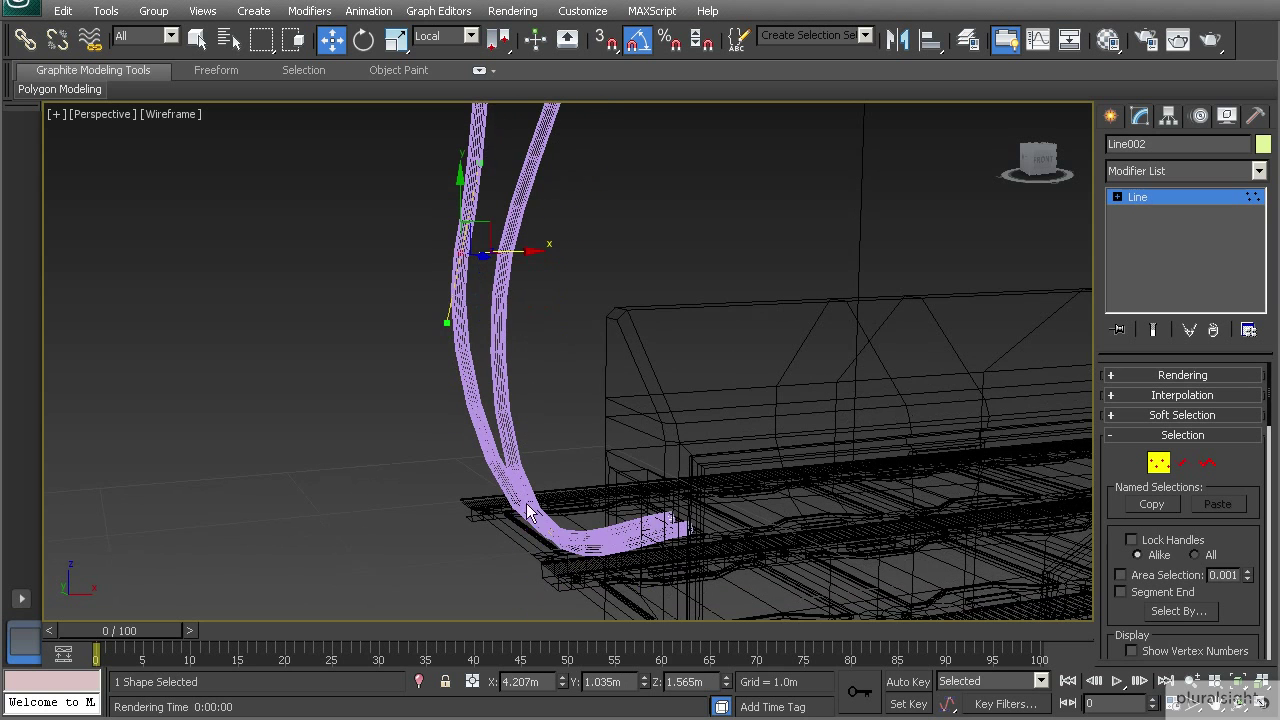
Step: Reposition the path vertices at the original cable's lower bend and box end so it differs from the copy
left_click_drag(580, 572, 589, 562)
left_click_drag(640, 492, 710, 562, "ctrl")
left_click_drag(666, 467, 668, 436)
middle_click_drag(628, 458, 541, 438, "alt")
left_click(542, 500)
left_click_drag(569, 473, 583, 460)
middle_click_drag(514, 454, 528, 487)
scroll(528, 487, "down", 1)
left_click_drag(497, 339, 499, 340)
Step: Shift the path vertex near the cable's upper end along X to about 4.314 m, and leave vertex editing
middle_click_drag(532, 440, 536, 533)
scroll(554, 240, "down", 2)
middle_click_drag(554, 215, 545, 446)
middle_click_drag(529, 294, 519, 428)
left_click_drag(476, 281, 555, 367)
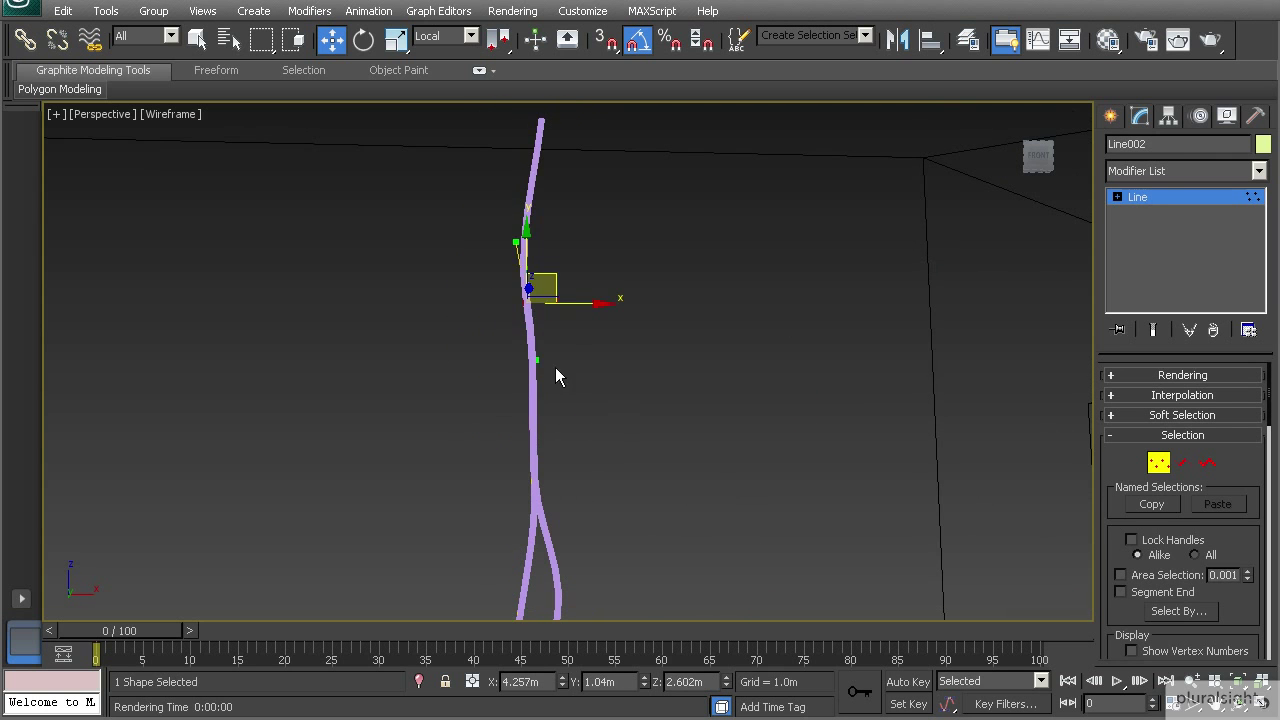
left_click_drag(579, 310, 605, 309)
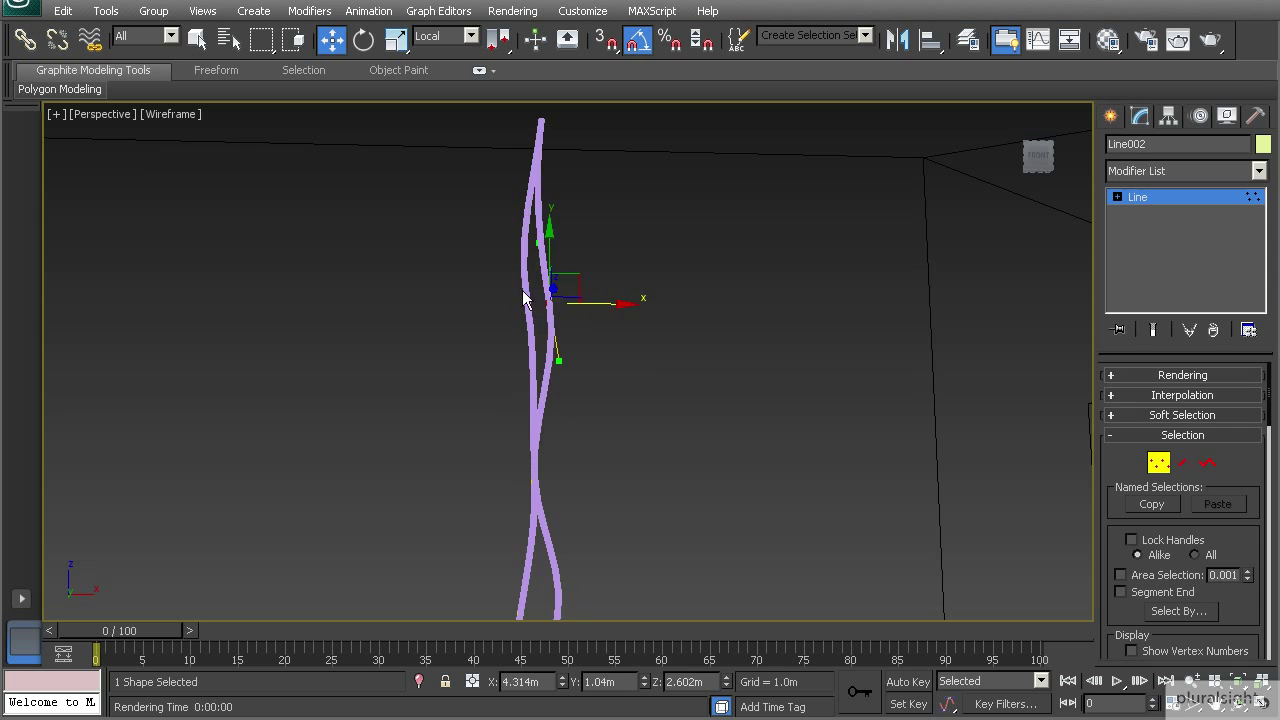
middle_click_drag(521, 211, 529, 291)
middle_click_drag(580, 434, 536, 328, "alt")
left_click(1158, 463)
Step: Copy the original cable along its Y axis as one independent copy placed between the two existing cables
middle_click_drag(434, 226, 476, 303, "alt")
left_click(454, 289)
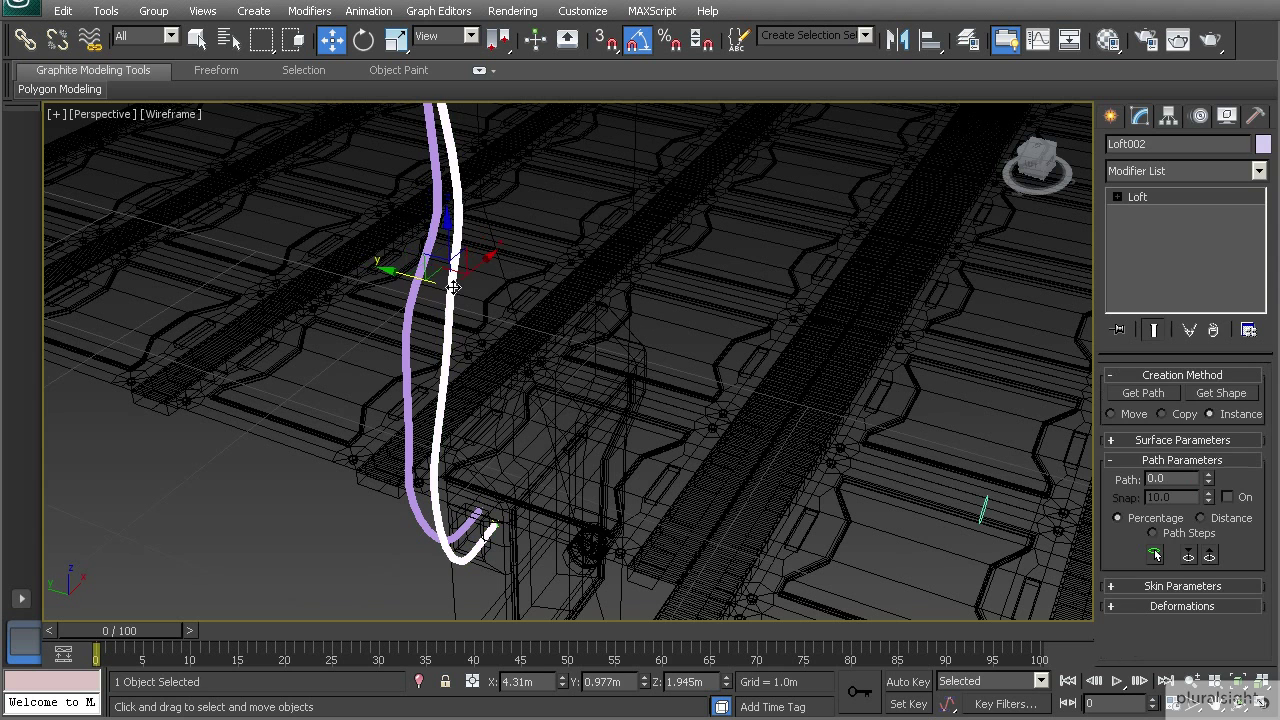
left_click(414, 271)
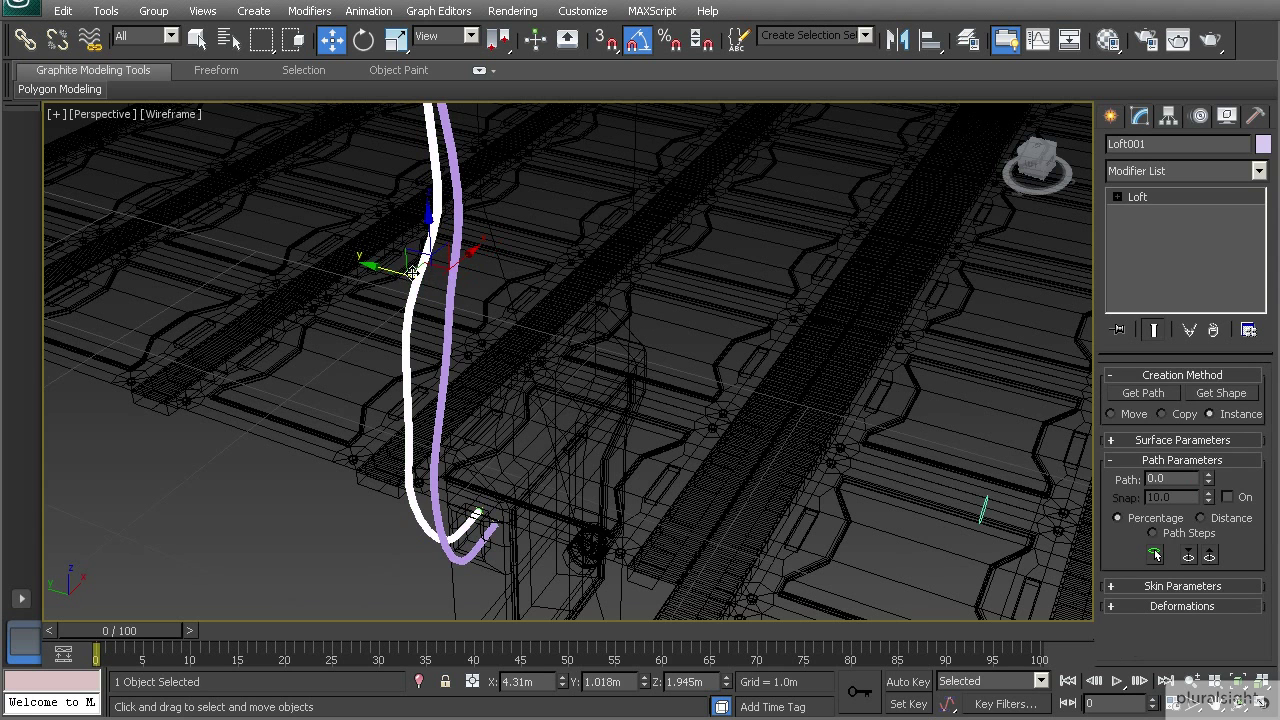
left_click_drag(384, 272, 396, 274, "shift")
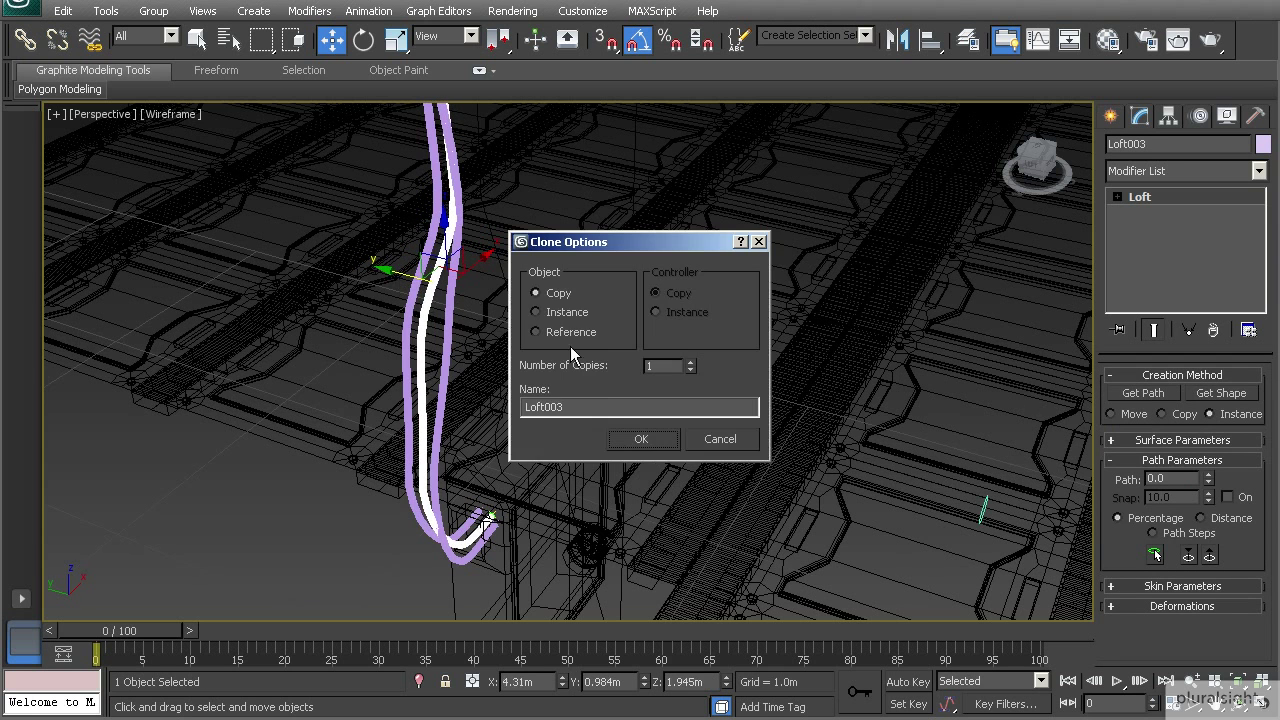
left_click(641, 440)
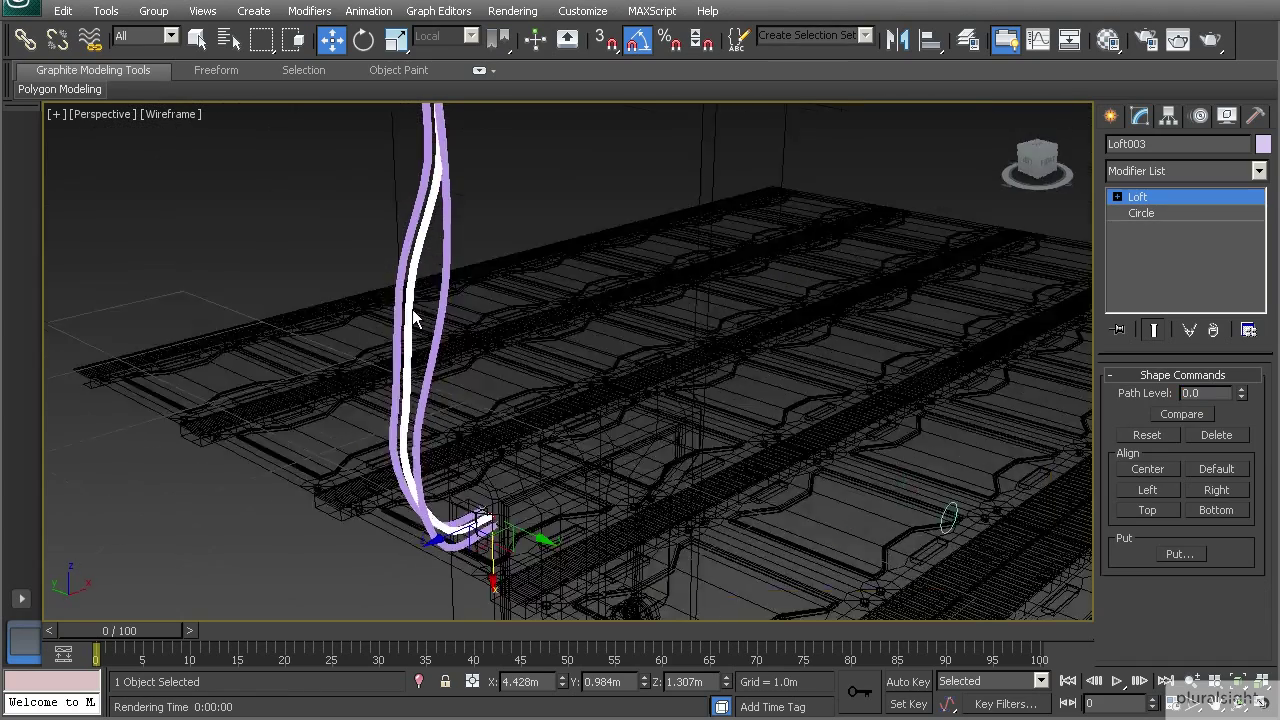
Step: Edit the third cable's path line at vertex level and shift its mid-height vertex along X to about 4.289 m
middle_click_drag(415, 318, 955, 265, "alt")
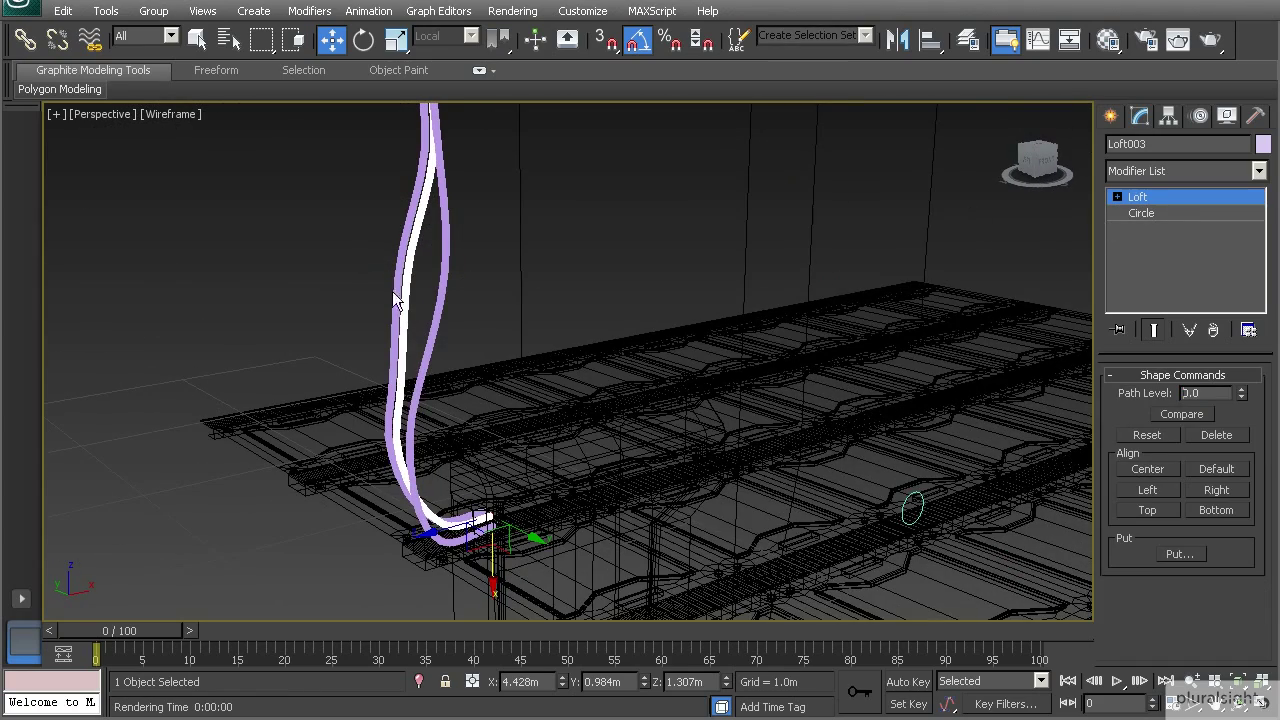
middle_click_drag(391, 237, 592, 306)
scroll(590, 308, "up", 2)
key("ctrl+b")
left_click(495, 262)
key("1")
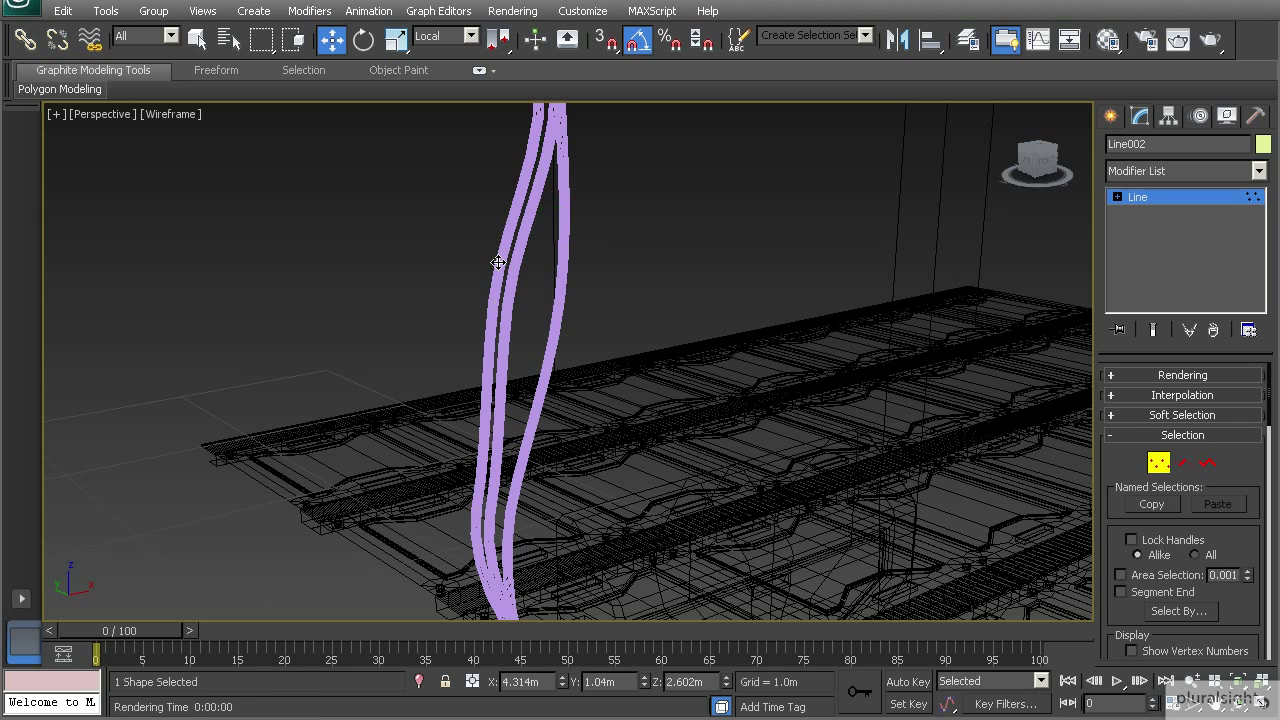
left_click_drag(431, 289, 554, 343)
middle_click_drag(554, 343, 560, 311, "alt")
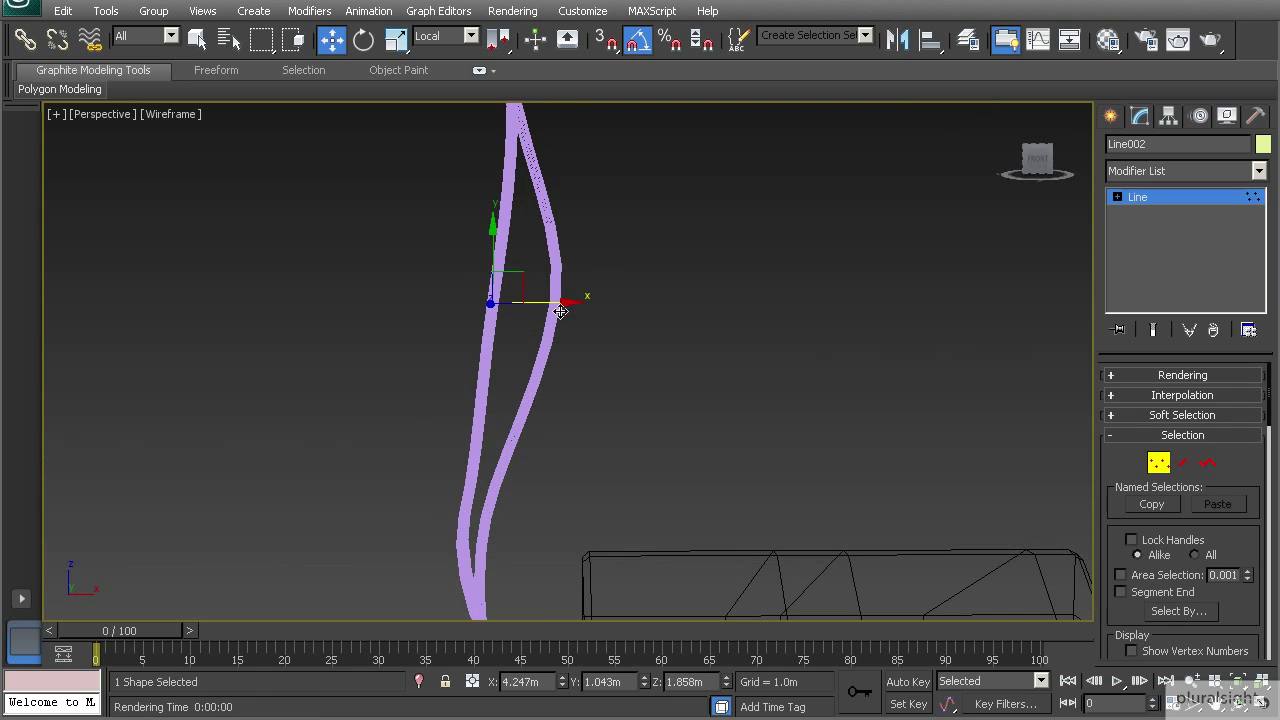
left_click_drag(557, 302, 589, 305)
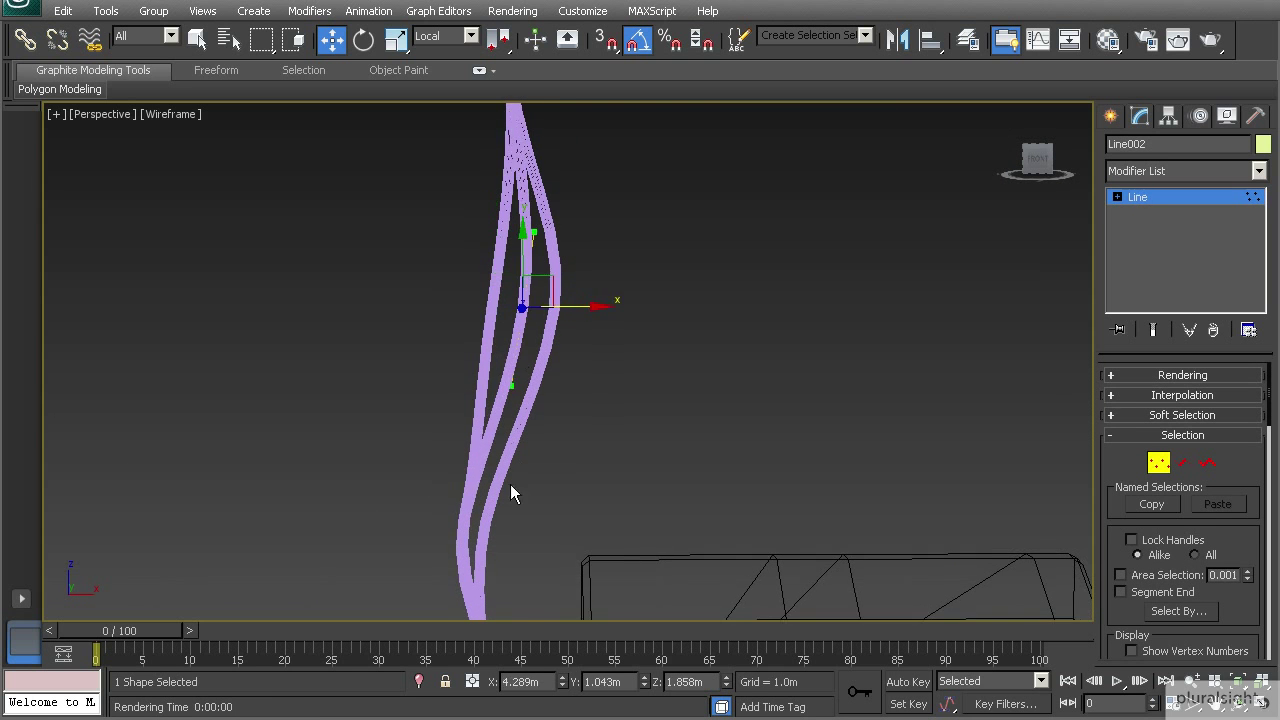
Step: Shift the third cable's path vertex just above the lower bend along positive X, away from the other two cables
middle_click_drag(432, 492, 427, 428)
left_click_drag(427, 428, 535, 527)
middle_click_drag(535, 527, 528, 489)
left_click_drag(505, 409, 561, 410)
middle_click_drag(559, 441, 469, 446, "alt")
Step: Raise the third cable's path vertices at the lower bend and the box end, the end one to about 1.321 m in Z
left_click(516, 528)
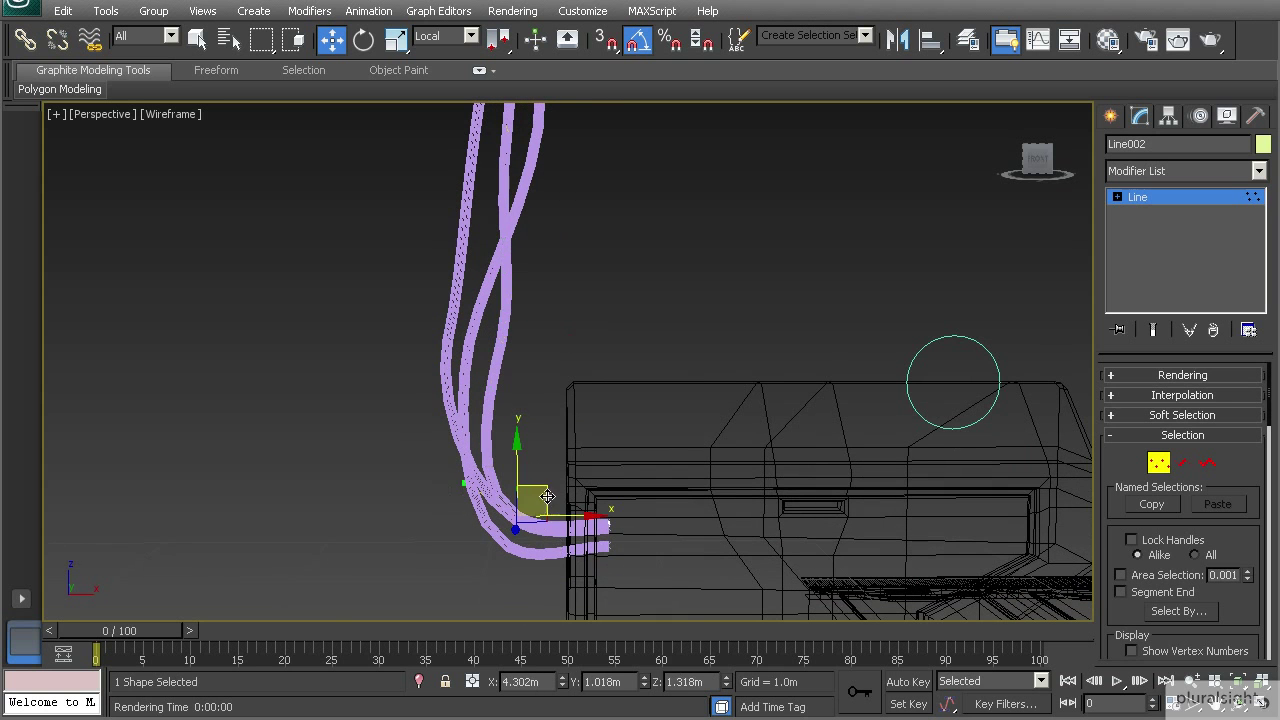
left_click(609, 537)
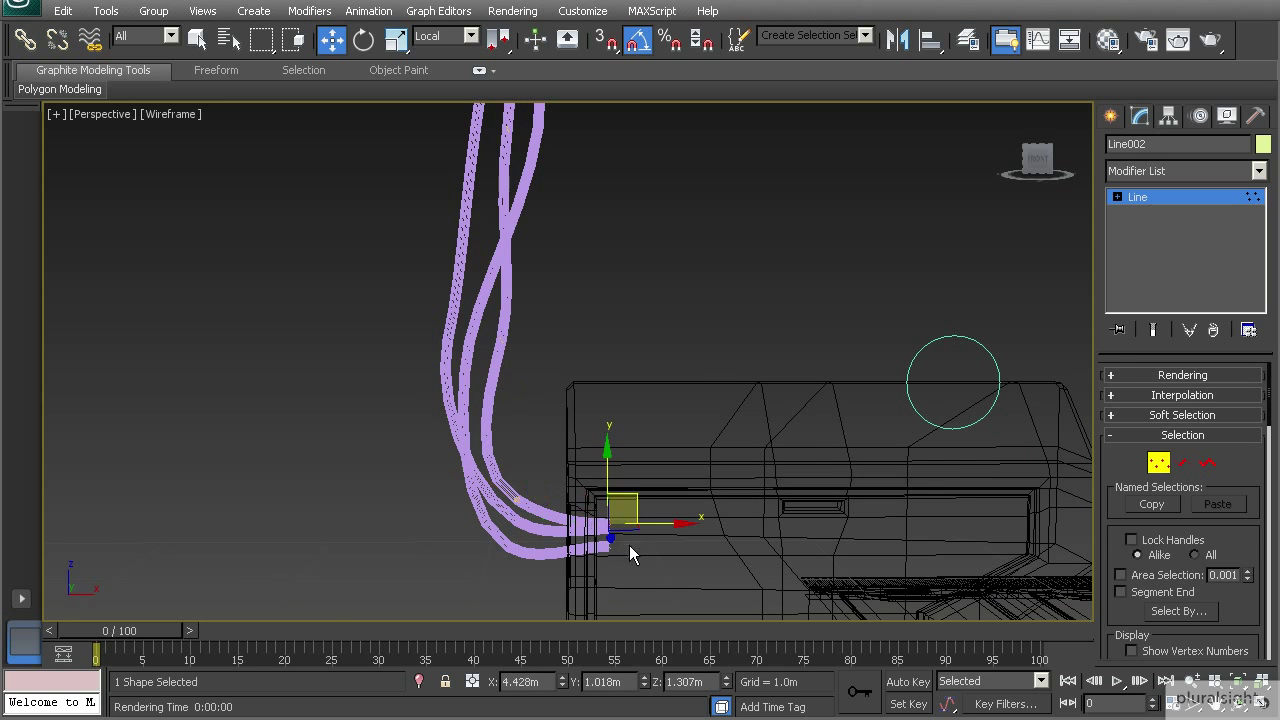
left_click_drag(601, 463, 600, 466)
mouse_move(600, 466)
middle_mouse_down("alt")
mouse_move(640, 514)
mouse_move(602, 465)
middle_mouse_up("alt")
left_click_drag(604, 462, 606, 468)
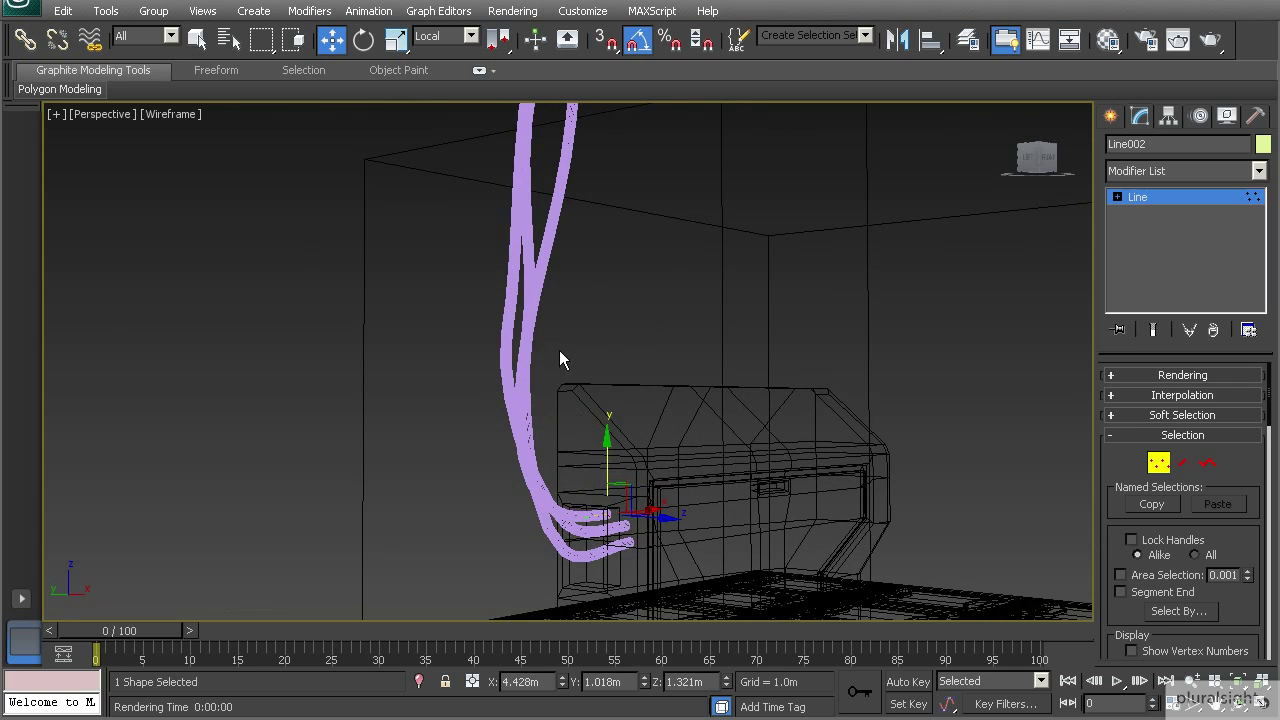
Step: Shift the third cable's upper path vertex along X to about 4.329 m, and leave vertex editing
scroll(540, 514, "down", 3)
middle_click_drag(543, 293, 485, 385)
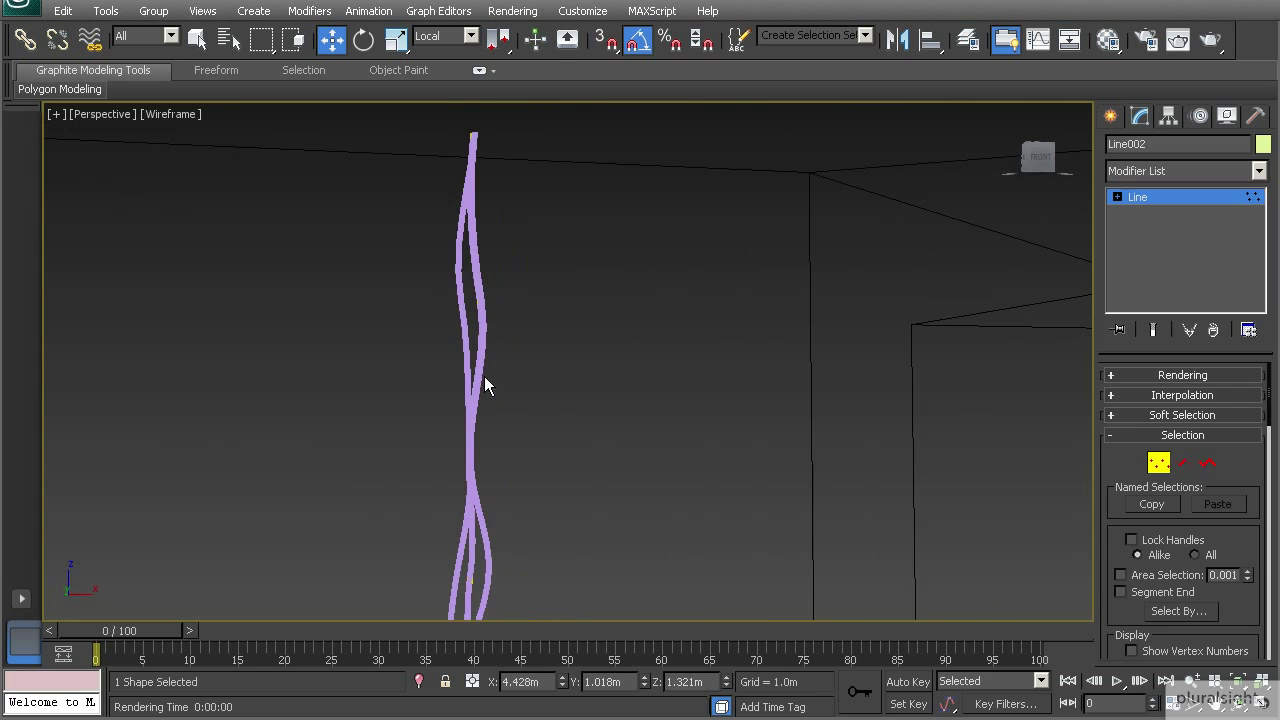
middle_click_drag(446, 300, 493, 316, "alt")
middle_click_drag(528, 216, 514, 150, "alt")
middle_click_drag(505, 320, 464, 354, "alt")
left_click_drag(434, 329, 575, 411)
middle_click_drag(575, 411, 529, 417, "alt")
left_click_drag(551, 416, 554, 416)
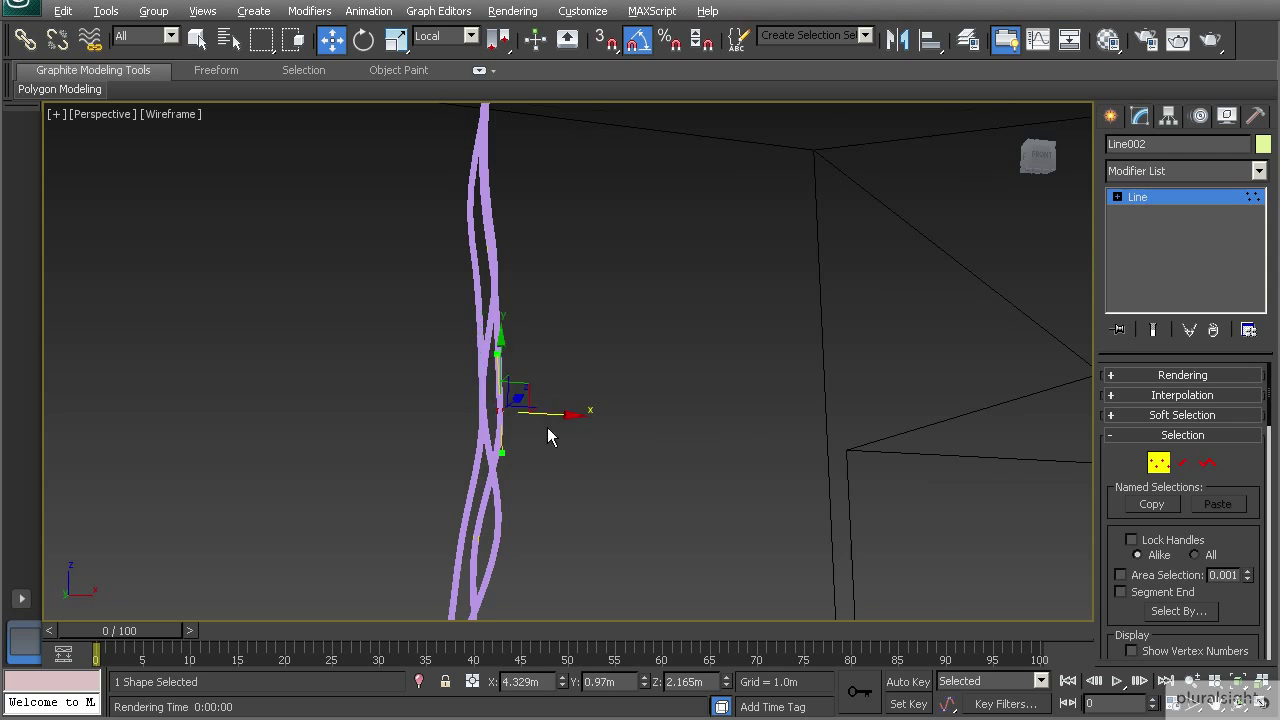
scroll(546, 430, "down", 4)
middle_click_drag(512, 466, 585, 427)
left_click(1157, 460)
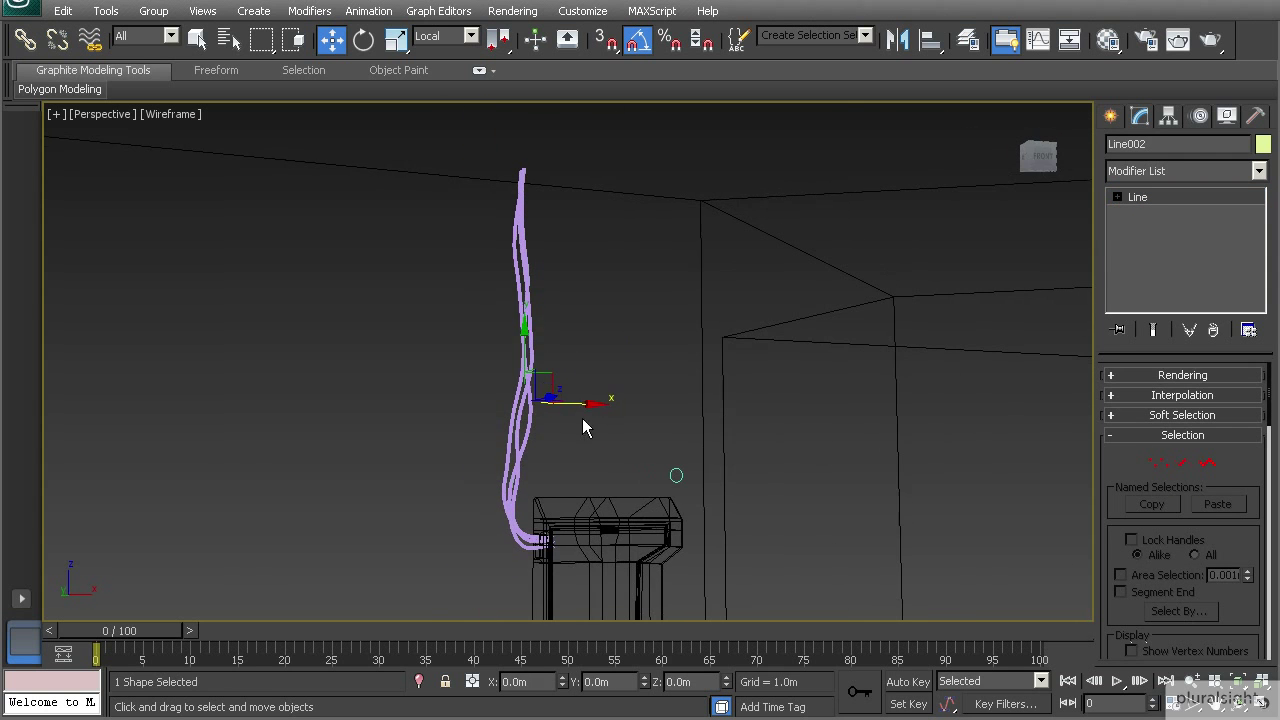
Step: Select all the cables together with the path line and assign them black as object color
left_click_drag(634, 357, 630, 360)
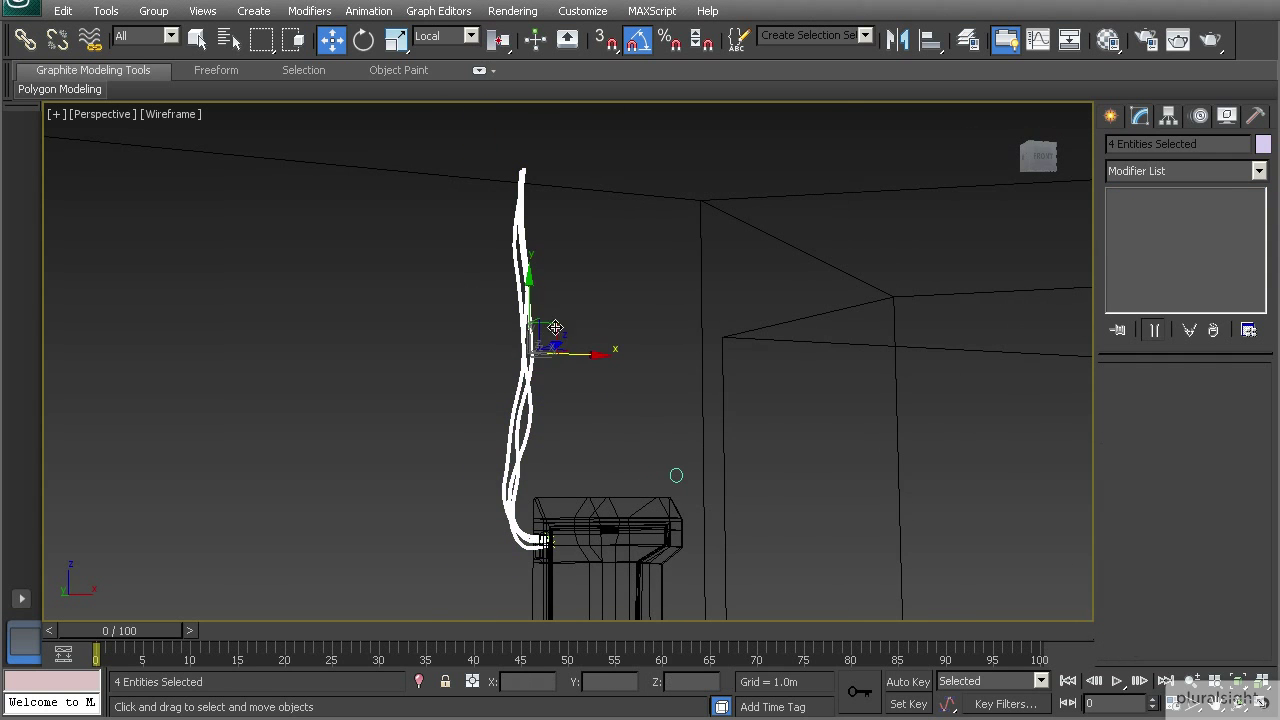
left_click(1263, 144)
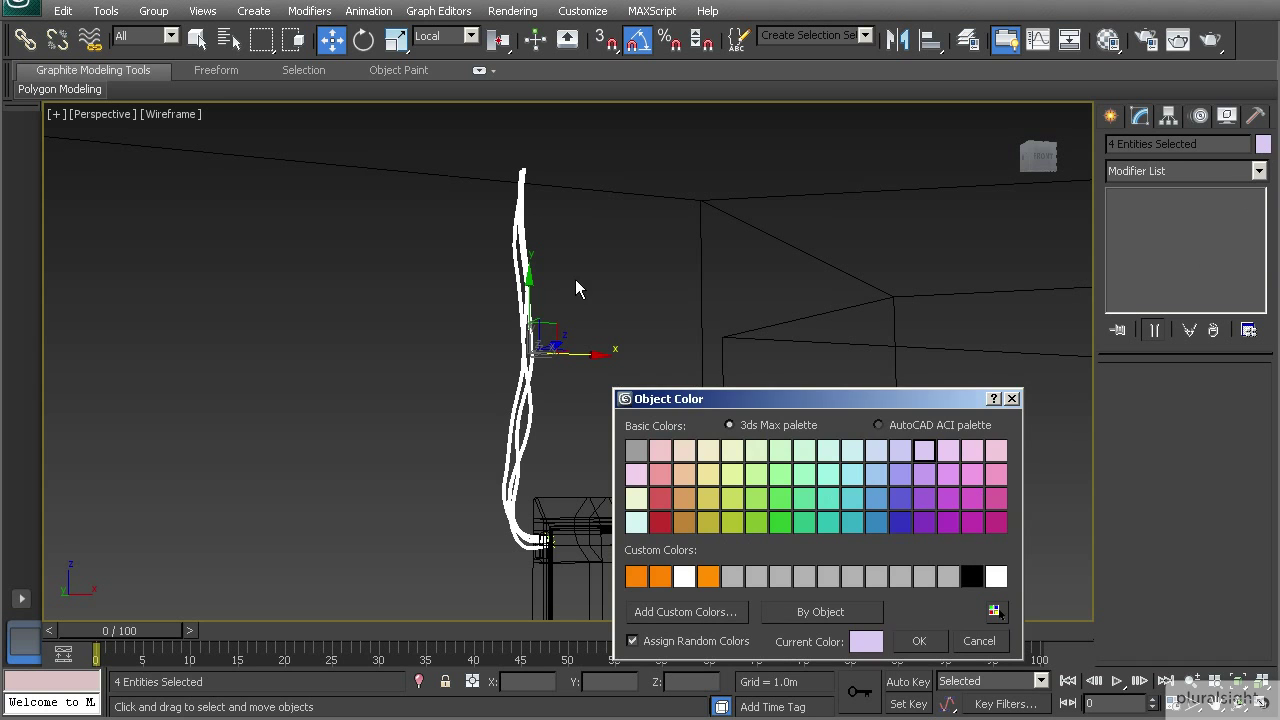
left_click(967, 577)
left_click(919, 640)
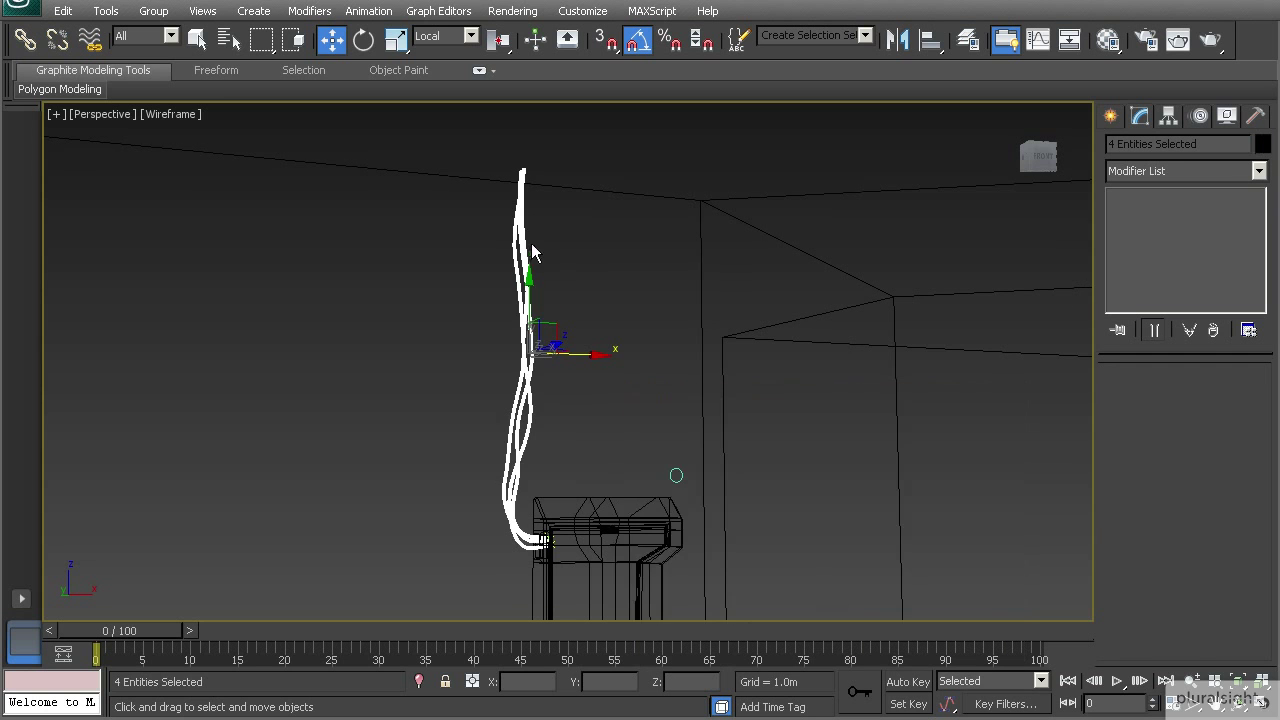
Step: Select the path line running inside the cable, give it the orange custom object color, and clear the selection
scroll(588, 345, "up", 6)
left_click(585, 372)
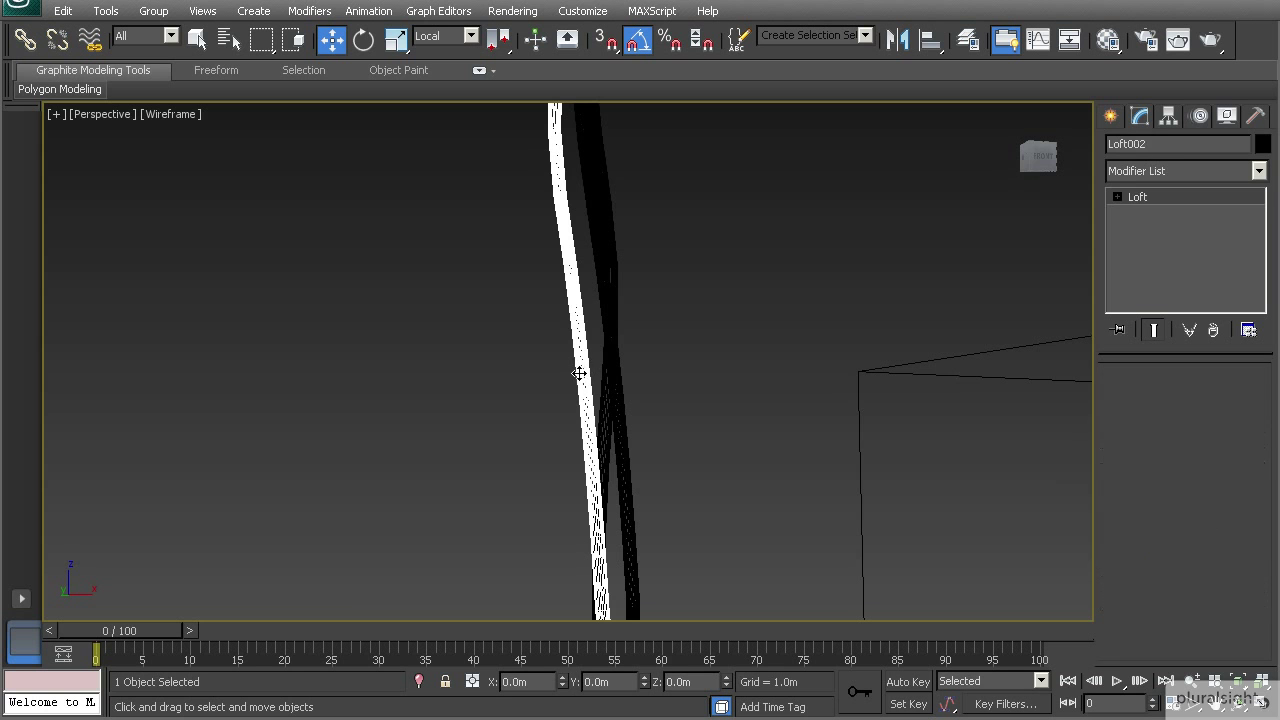
key("F3")
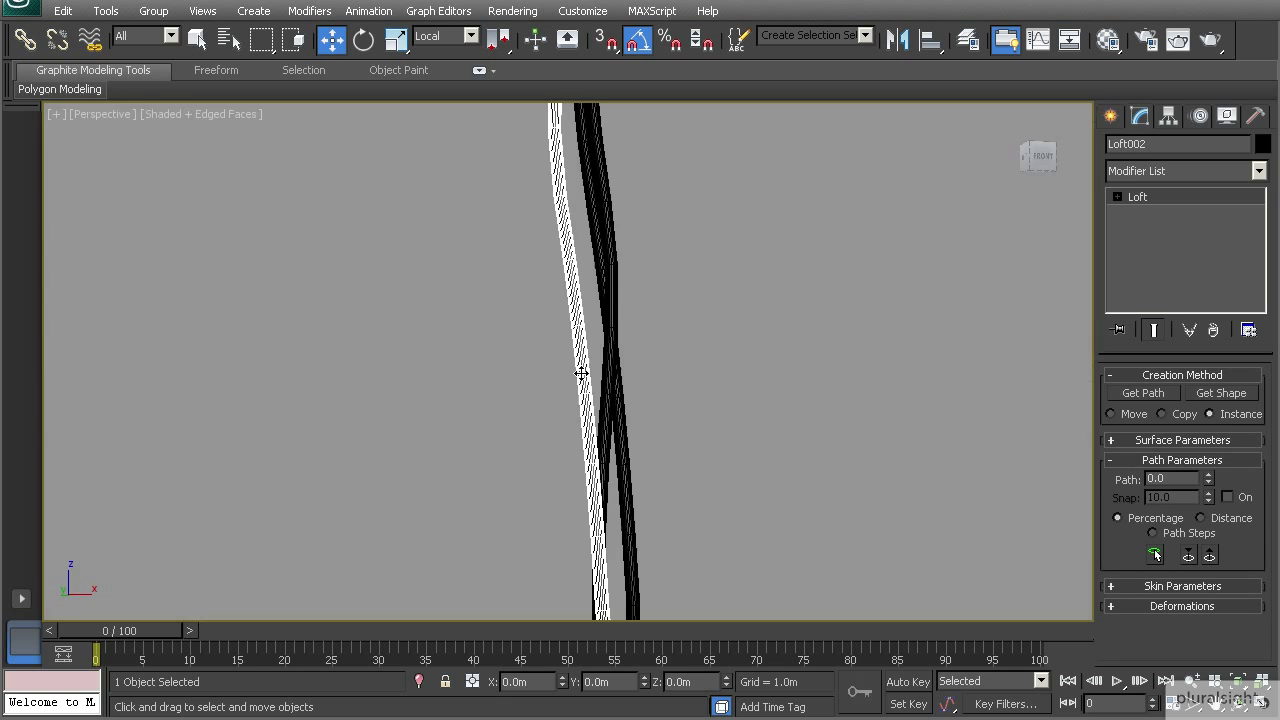
key("F3")
middle_click_drag(583, 374, 514, 289)
scroll(560, 372, "up", 3)
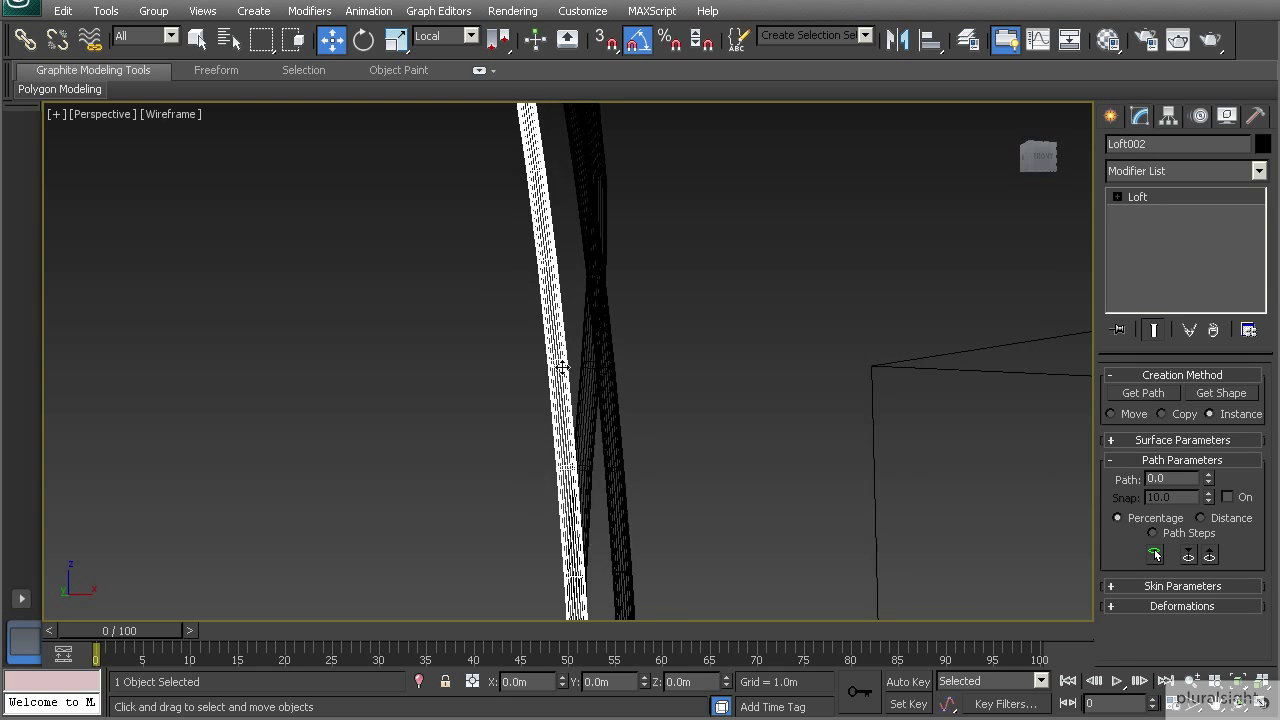
middle_click_drag(566, 374, 546, 386, "alt")
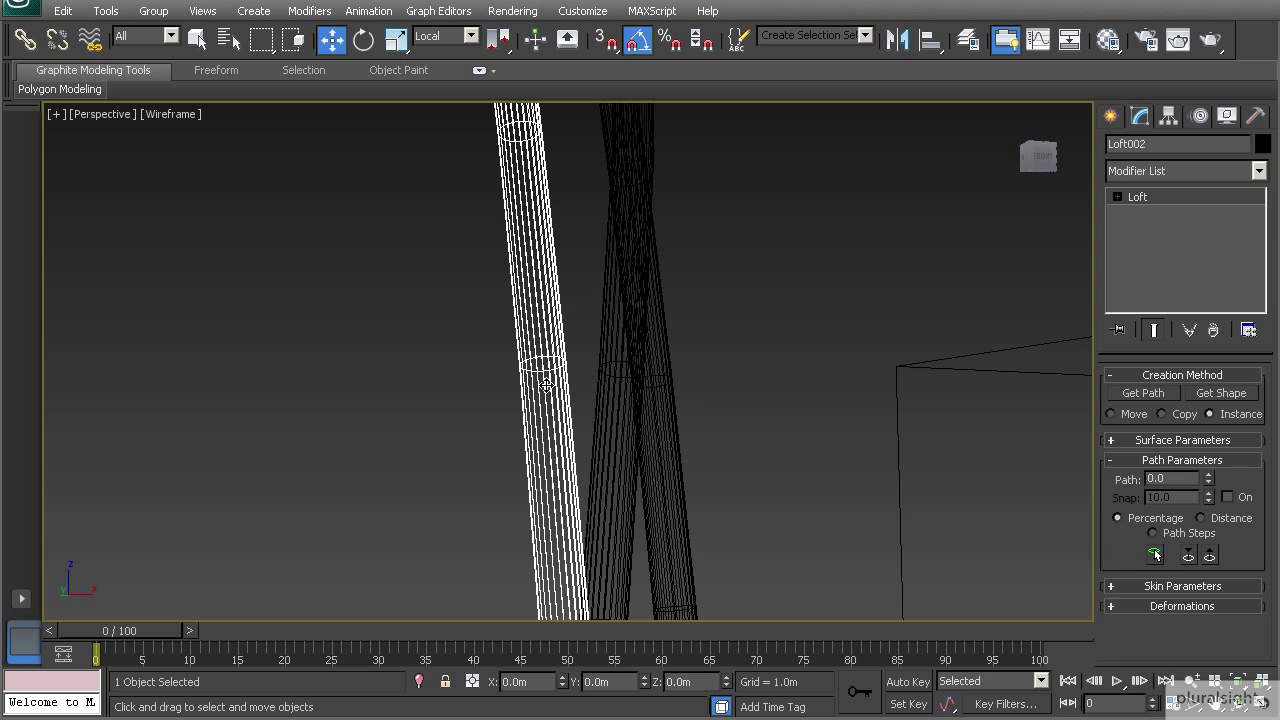
left_click(615, 404)
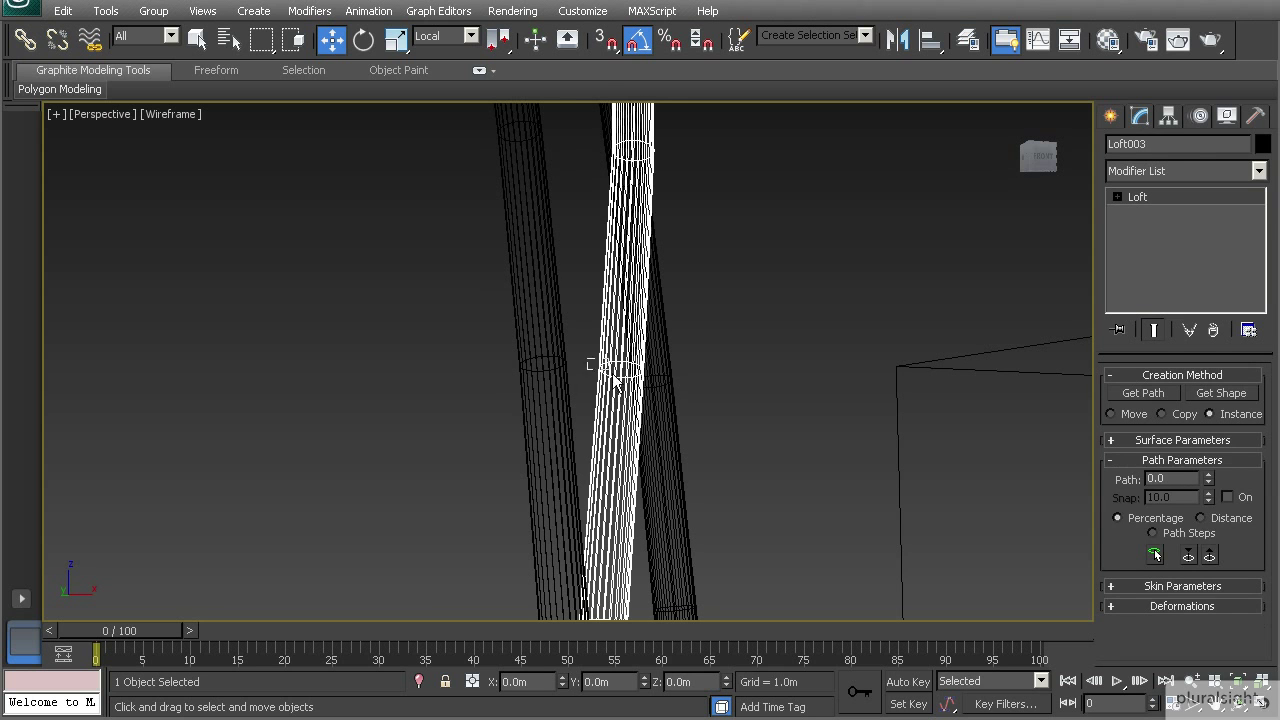
left_click_drag(613, 375, 637, 389)
left_click(659, 427)
left_click(659, 427)
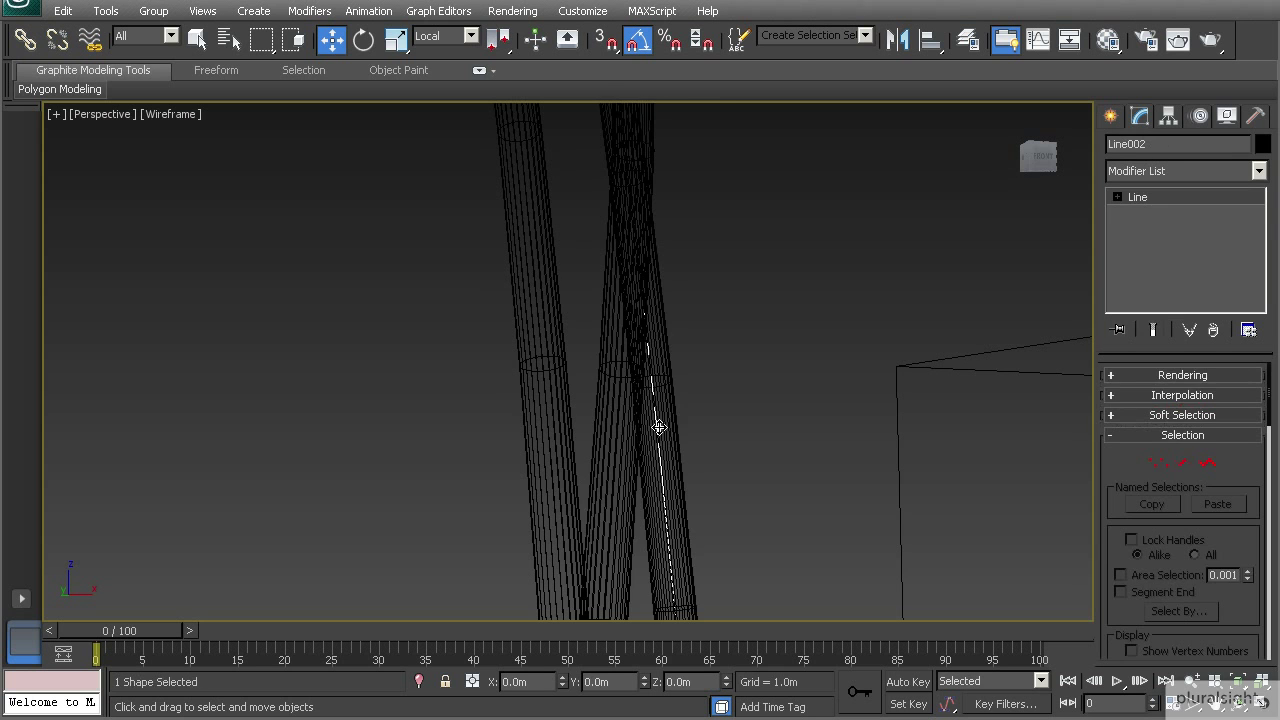
left_click(1262, 145)
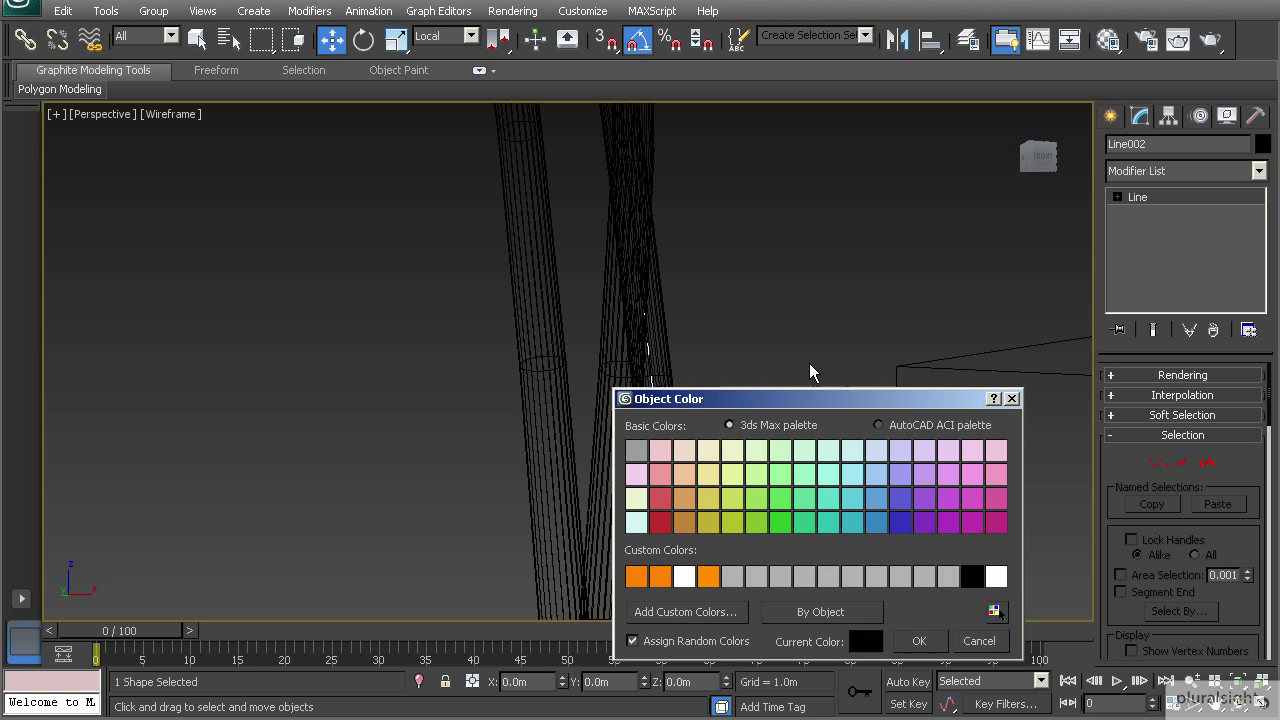
left_click(709, 576)
left_click(919, 641)
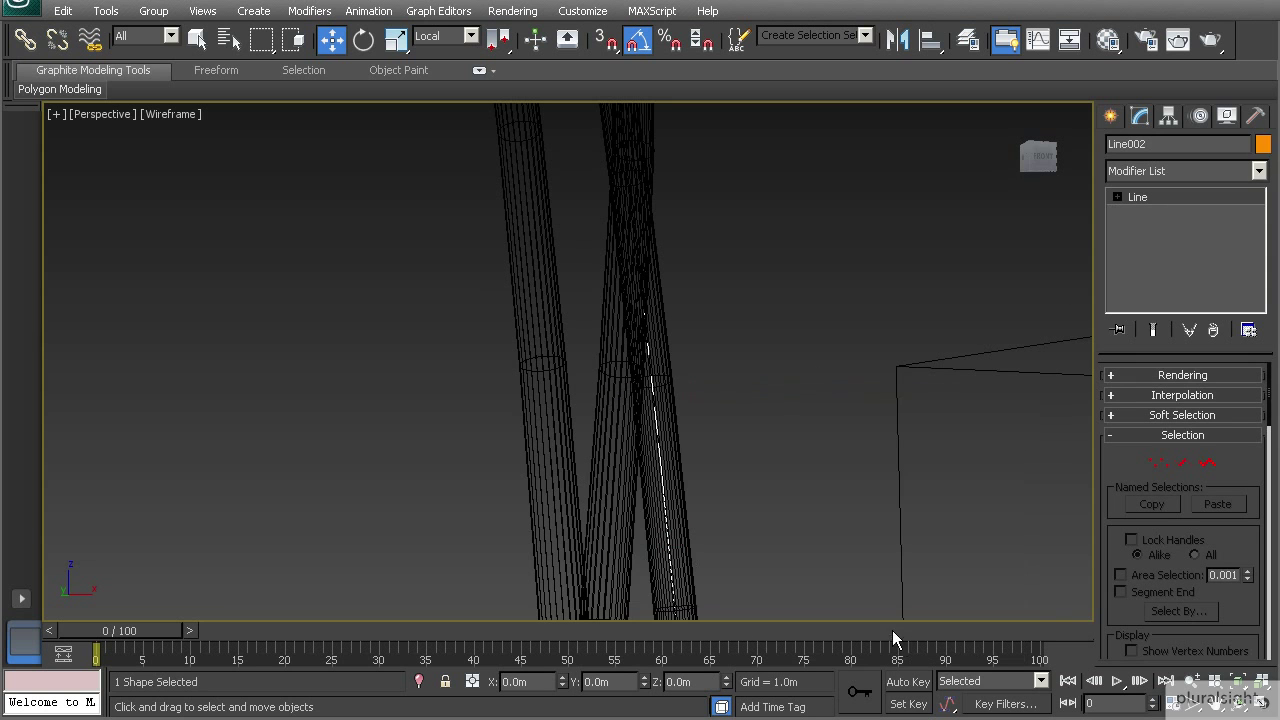
left_click(804, 434)
Step: Display the viewport shaded with edged faces and select the third cable to examine its mesh segments
scroll(663, 445, "down", 10)
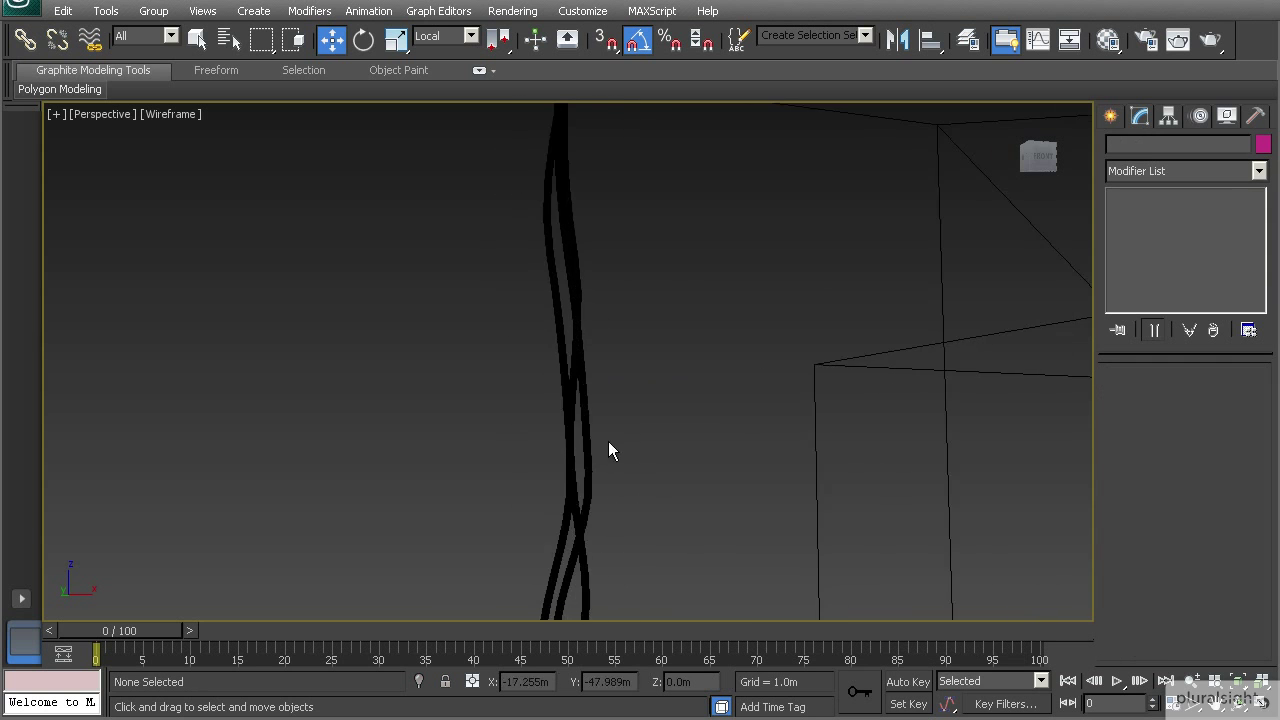
scroll(584, 443, "up", 8)
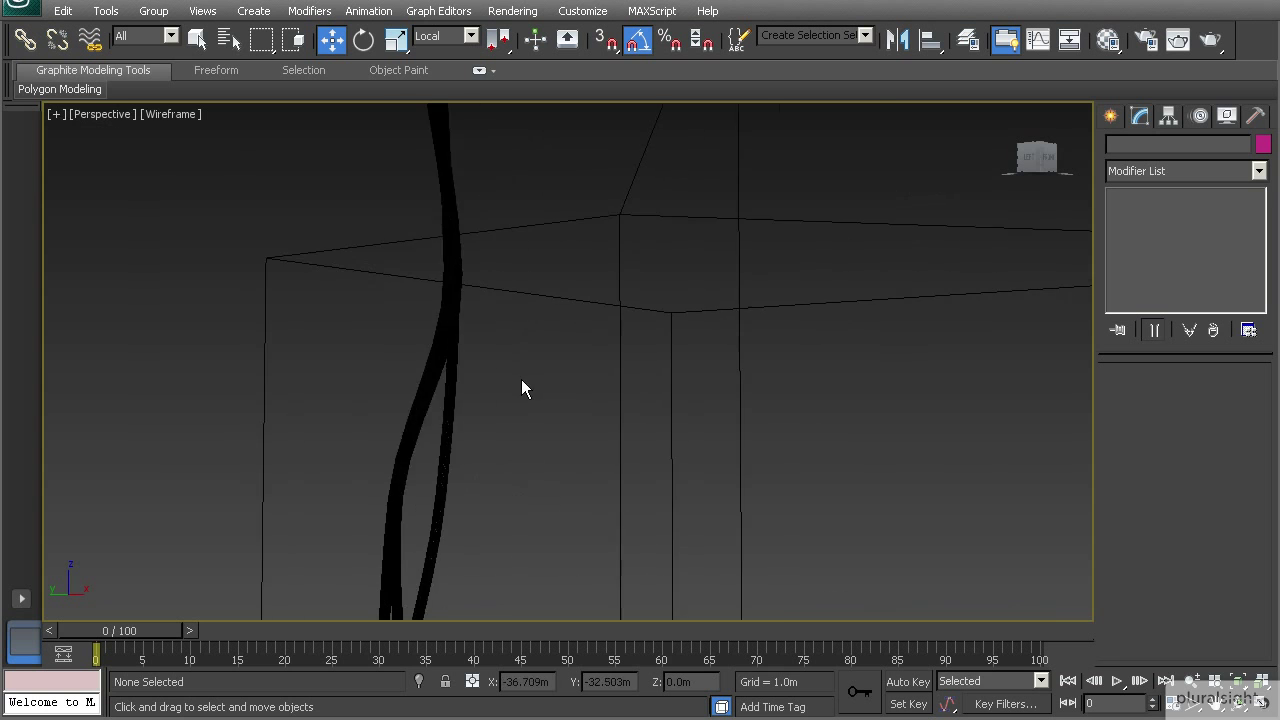
key("F3")
middle_click_drag(425, 338, 529, 380)
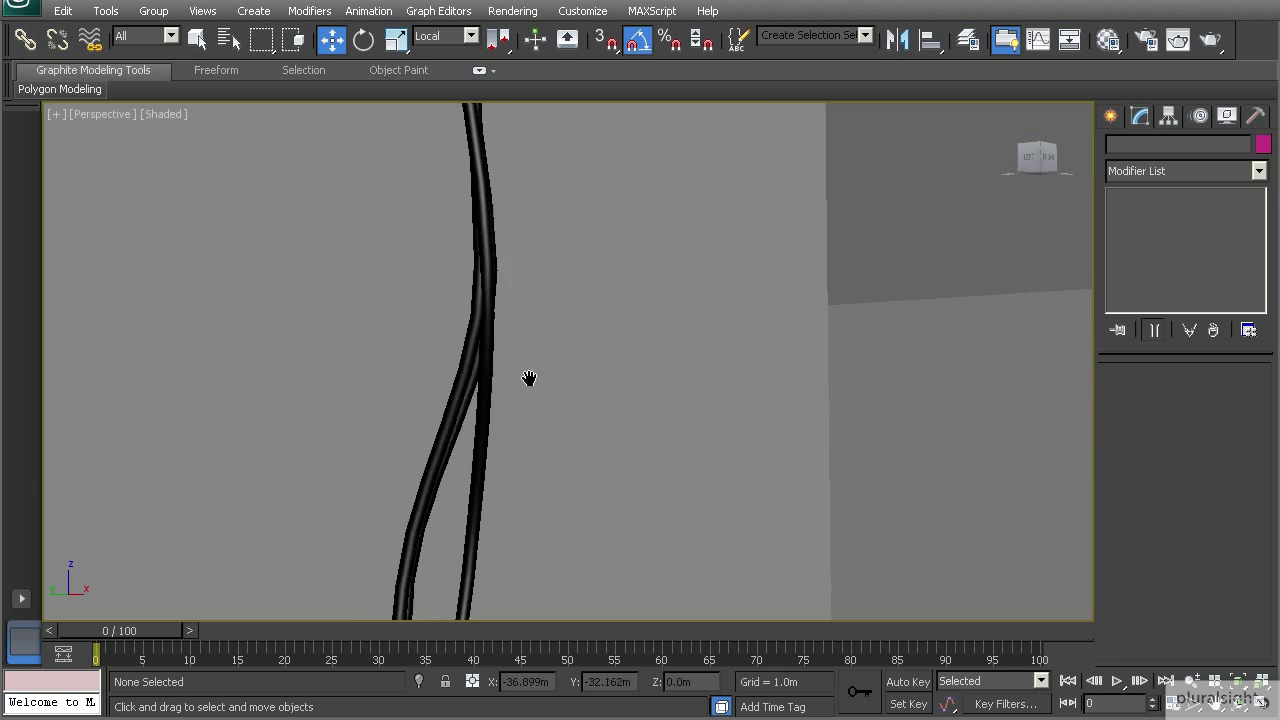
scroll(519, 390, "up", 3)
left_click(449, 360)
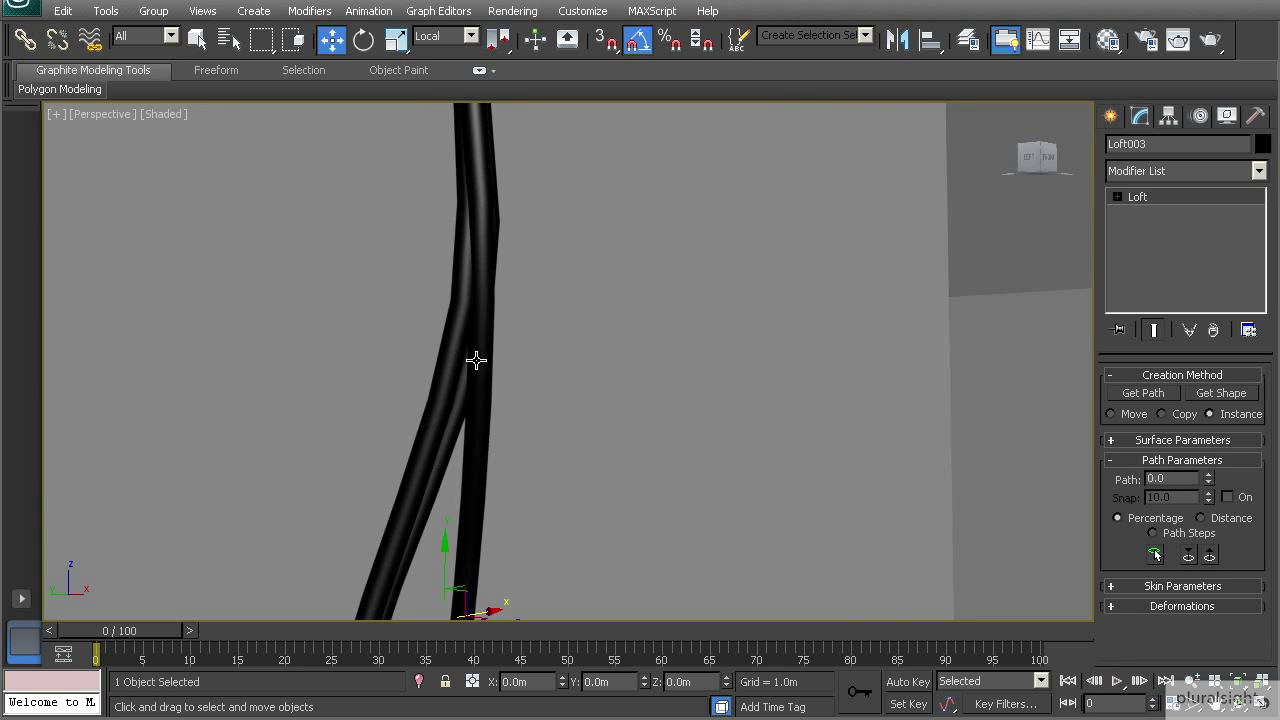
key("F4")
mouse_move(489, 380)
middle_mouse_down("alt")
mouse_move(541, 354)
mouse_move(531, 390)
middle_mouse_up("alt")
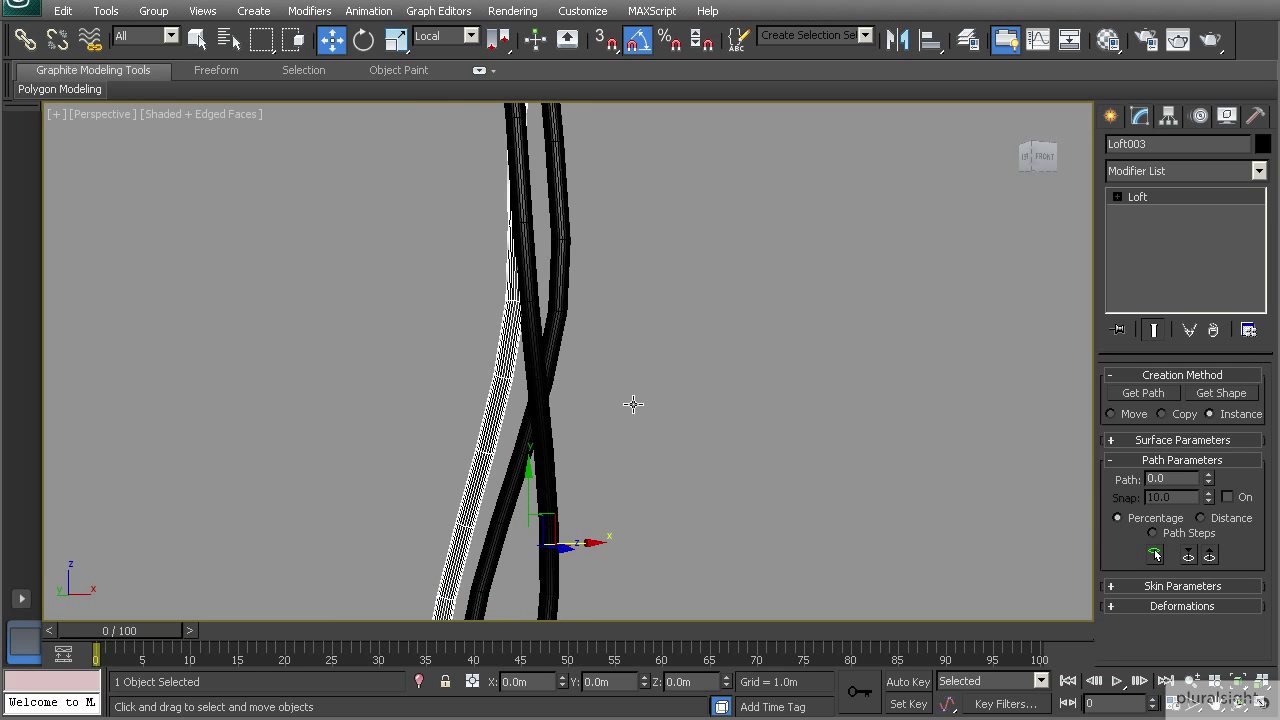
middle_click_drag(701, 452, 567, 383, "alt")
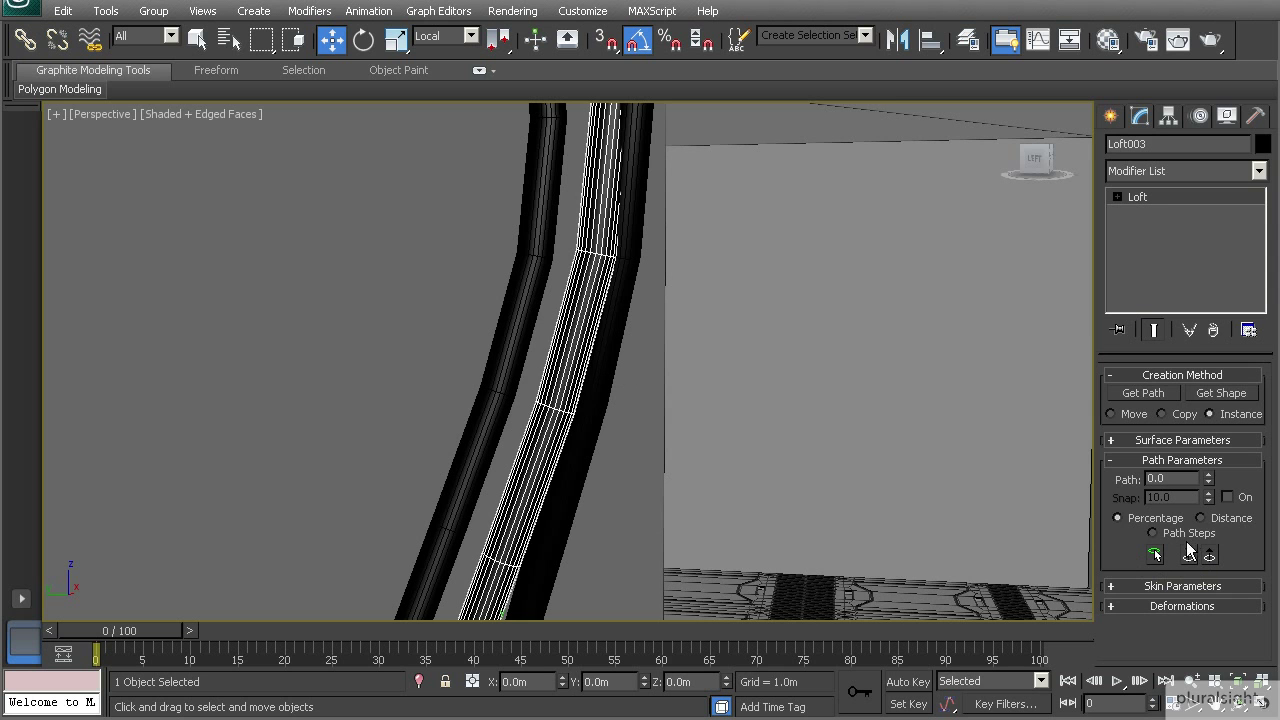
Step: Set the third cable's loft skin to 1 shape step
left_click(1113, 585)
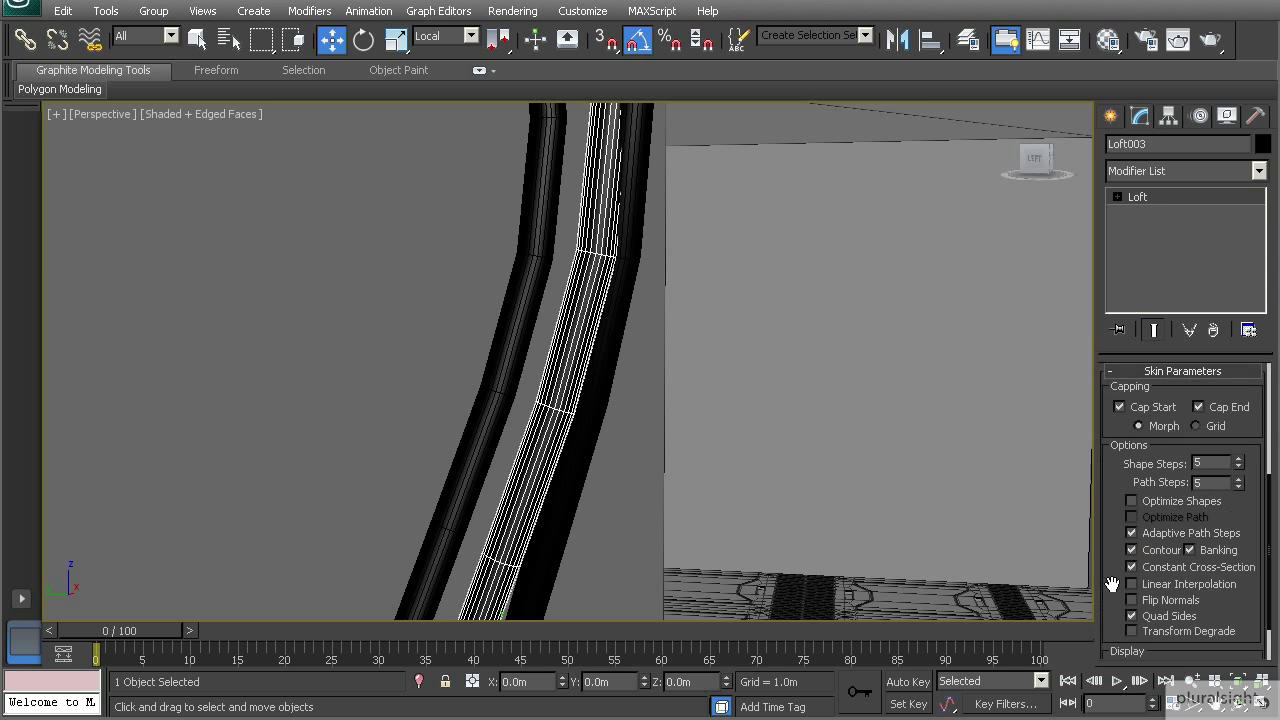
scroll(1125, 540, "down", 2)
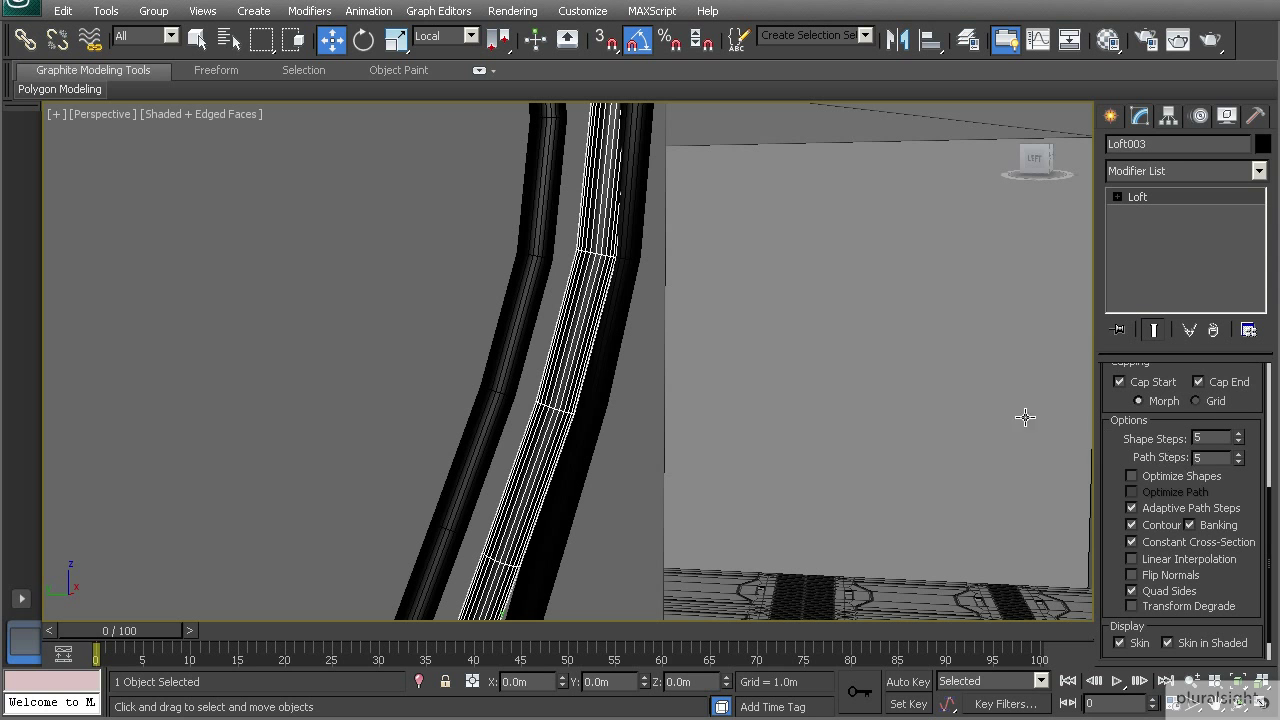
left_click_drag(1238, 443, 1238, 468)
middle_click_drag(531, 256, 487, 227, "alt")
middle_click_drag(467, 259, 558, 392, "alt")
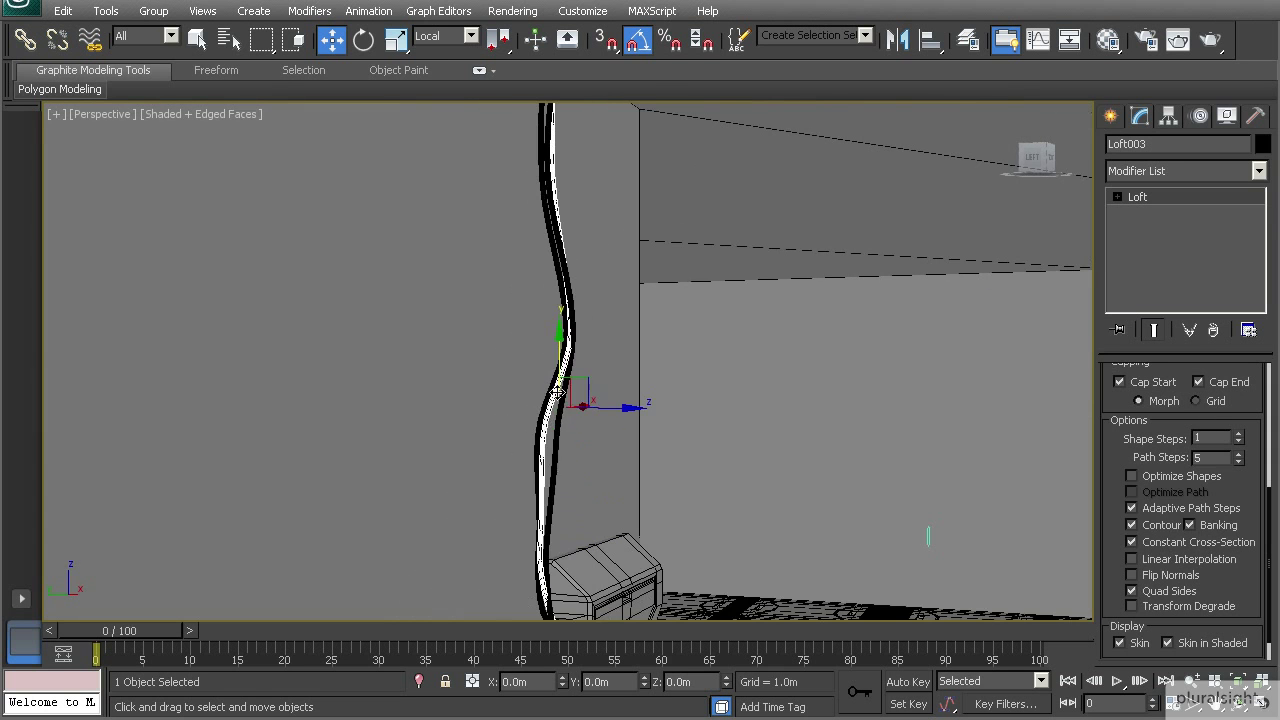
scroll(544, 176, "up", 10)
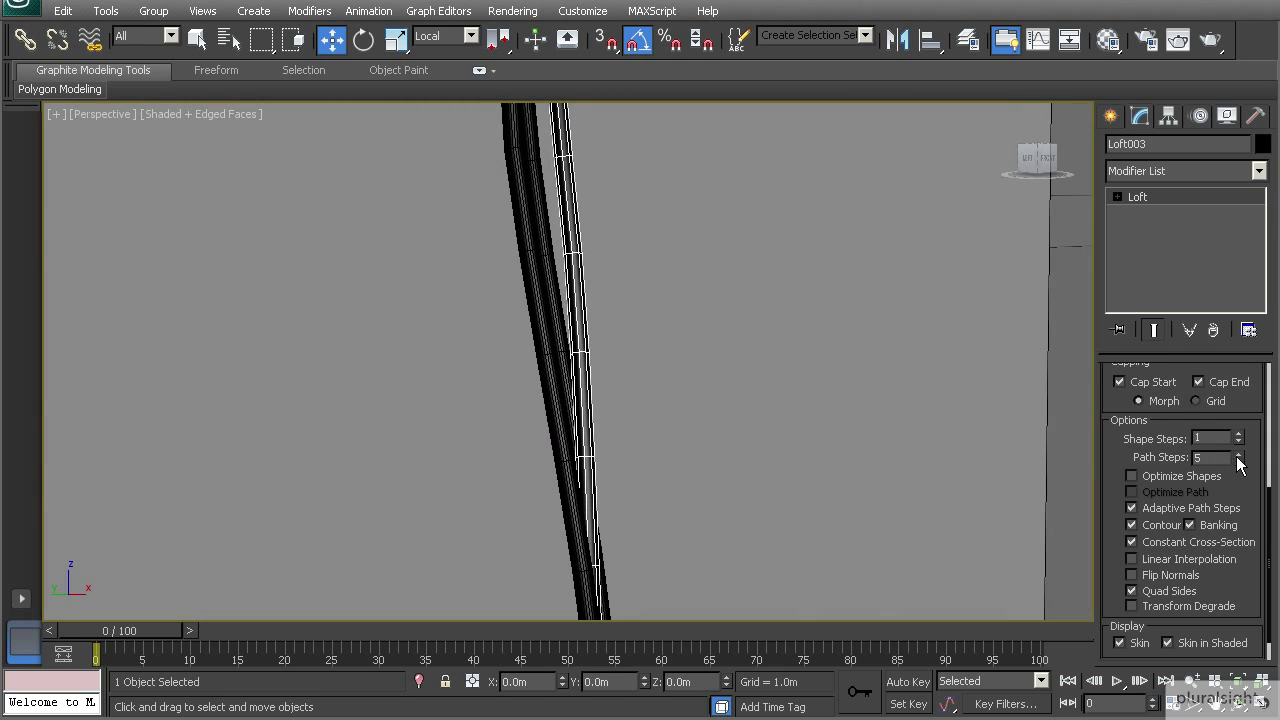
Step: Try different path step counts on the third cable's loft skin and settle on 10 path steps
left_click(1239, 453)
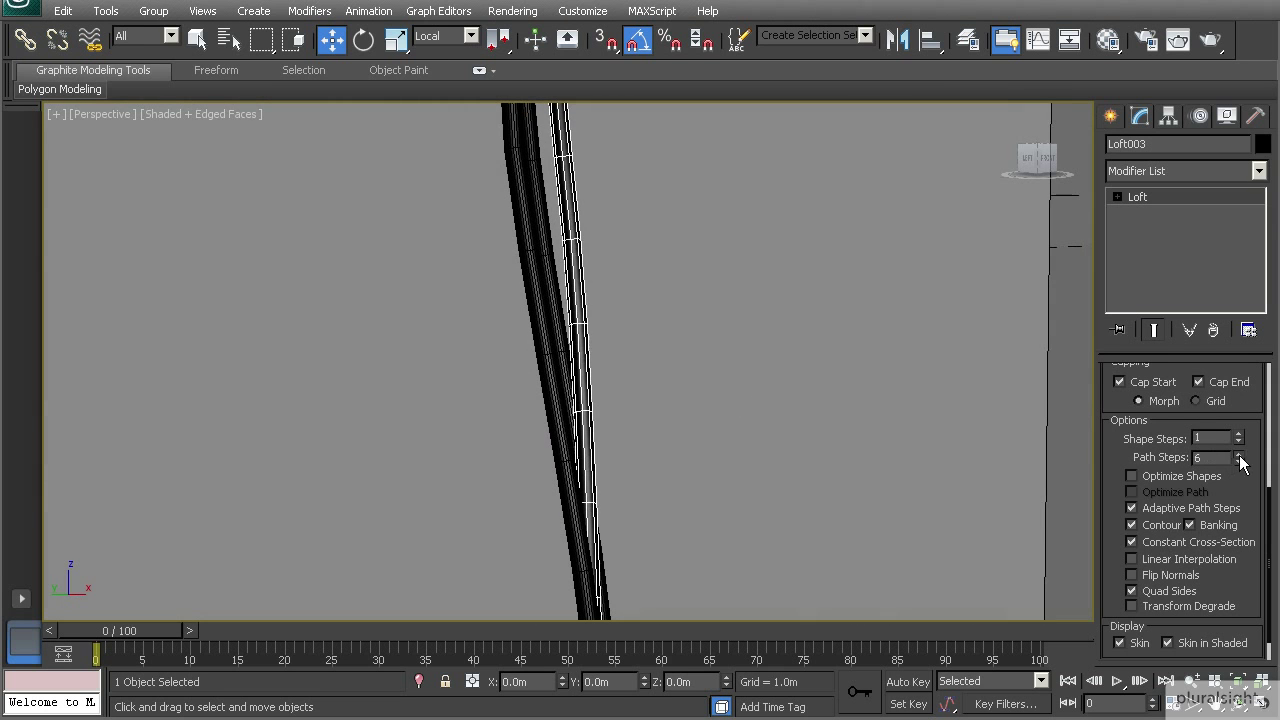
middle_click_drag(951, 425, 699, 377, "alt")
middle_click_drag(623, 254, 660, 350, "alt")
left_click_drag(1232, 463, 1239, 478)
middle_click_drag(591, 304, 586, 351, "alt")
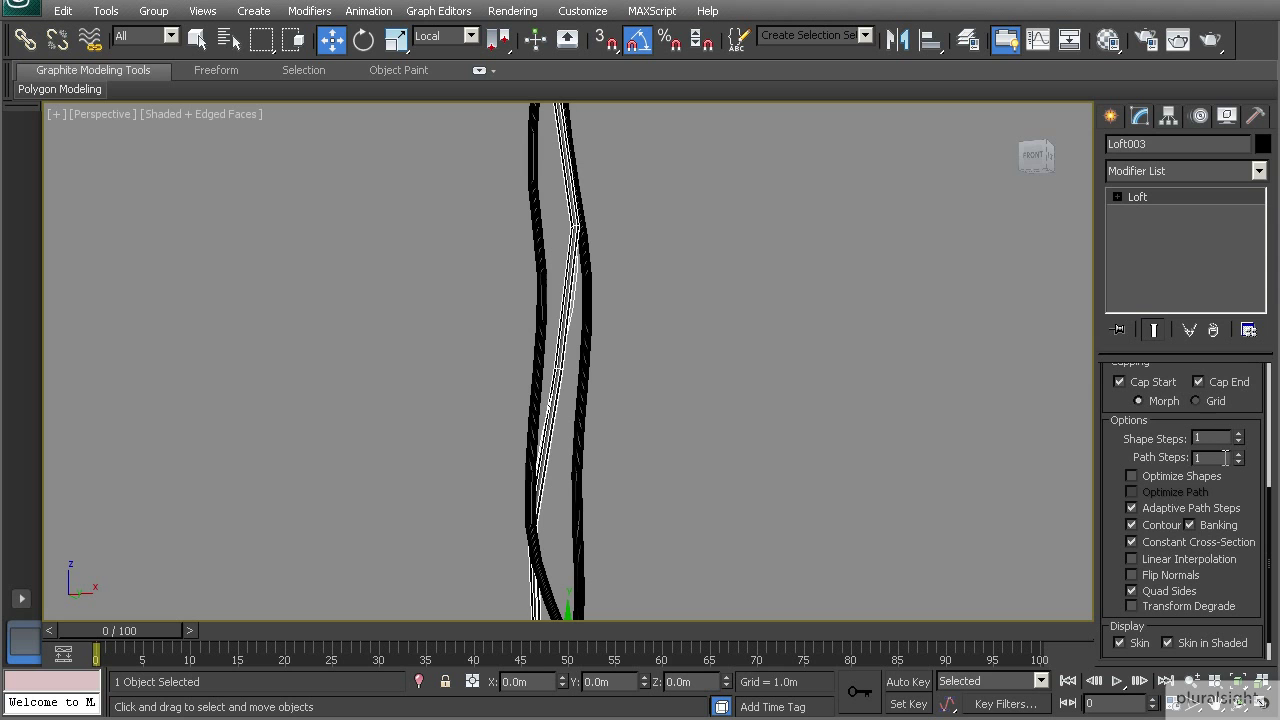
key("Return")
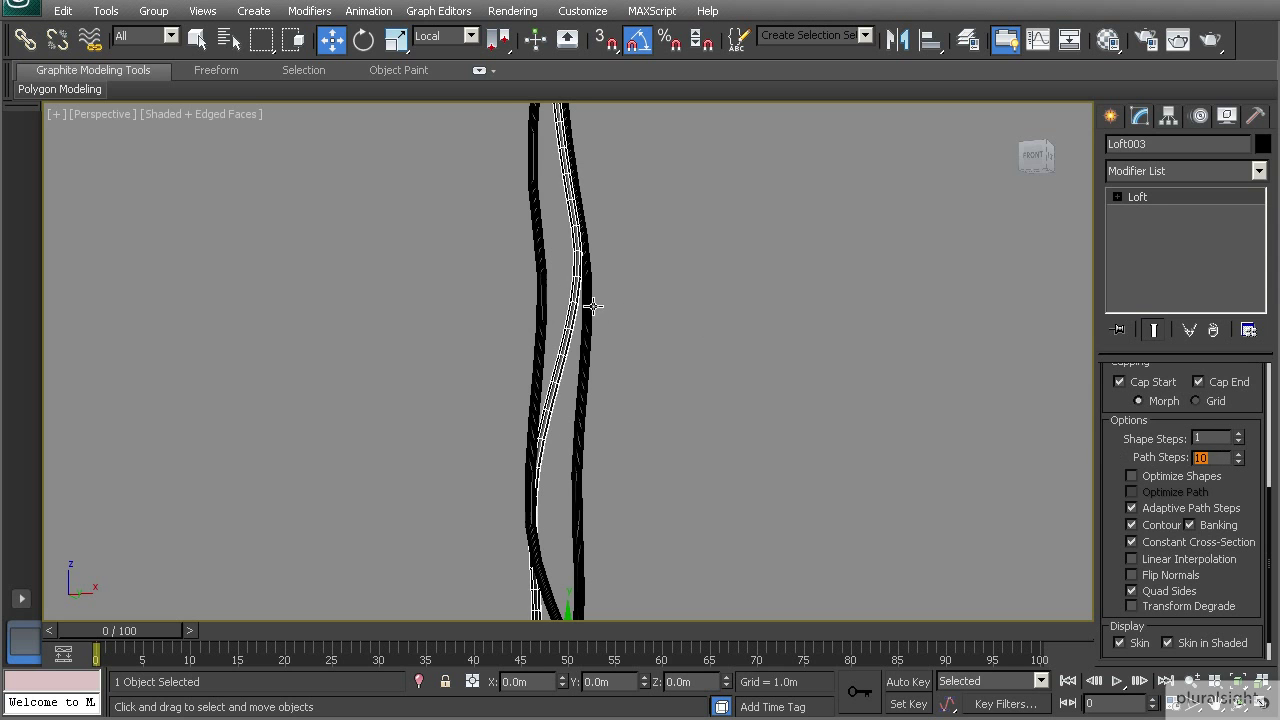
Step: Select the second cable (Loft002) and set its loft skin to 1 shape step and 10 path steps
left_click(541, 287)
left_click(1237, 442)
left_click(1237, 442)
left_click(1237, 442)
left_click(1237, 442)
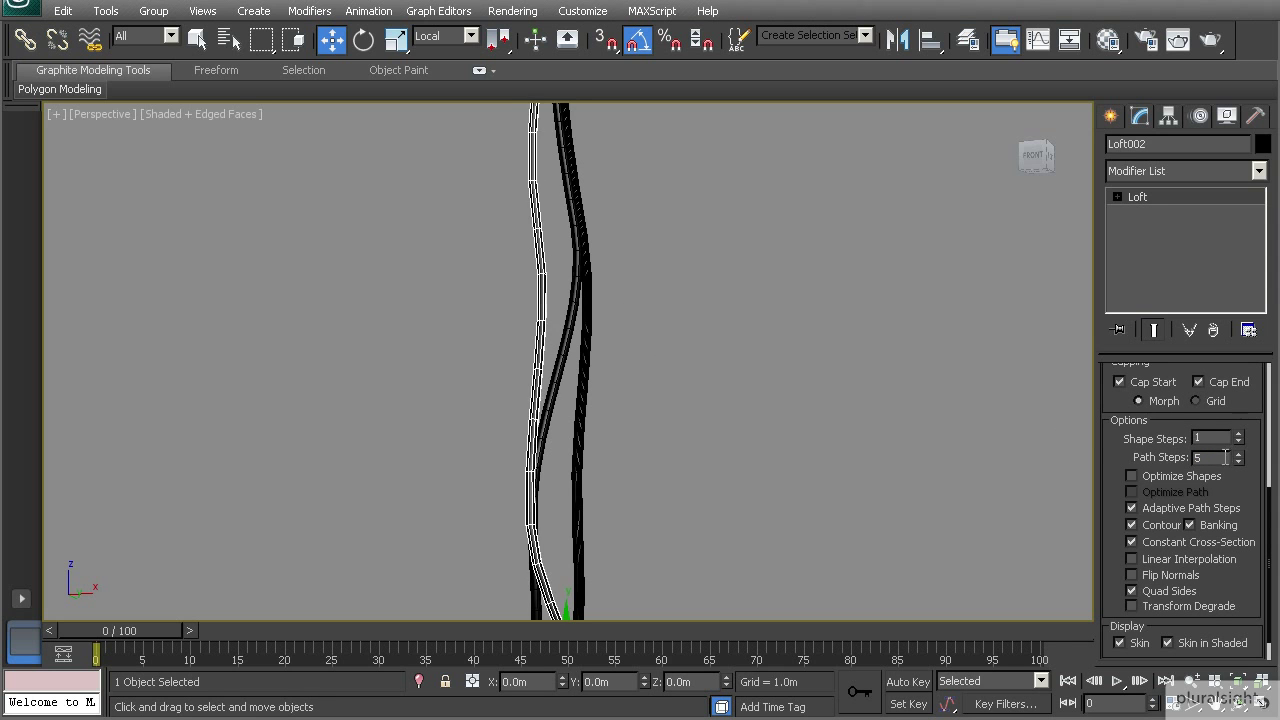
key("Return")
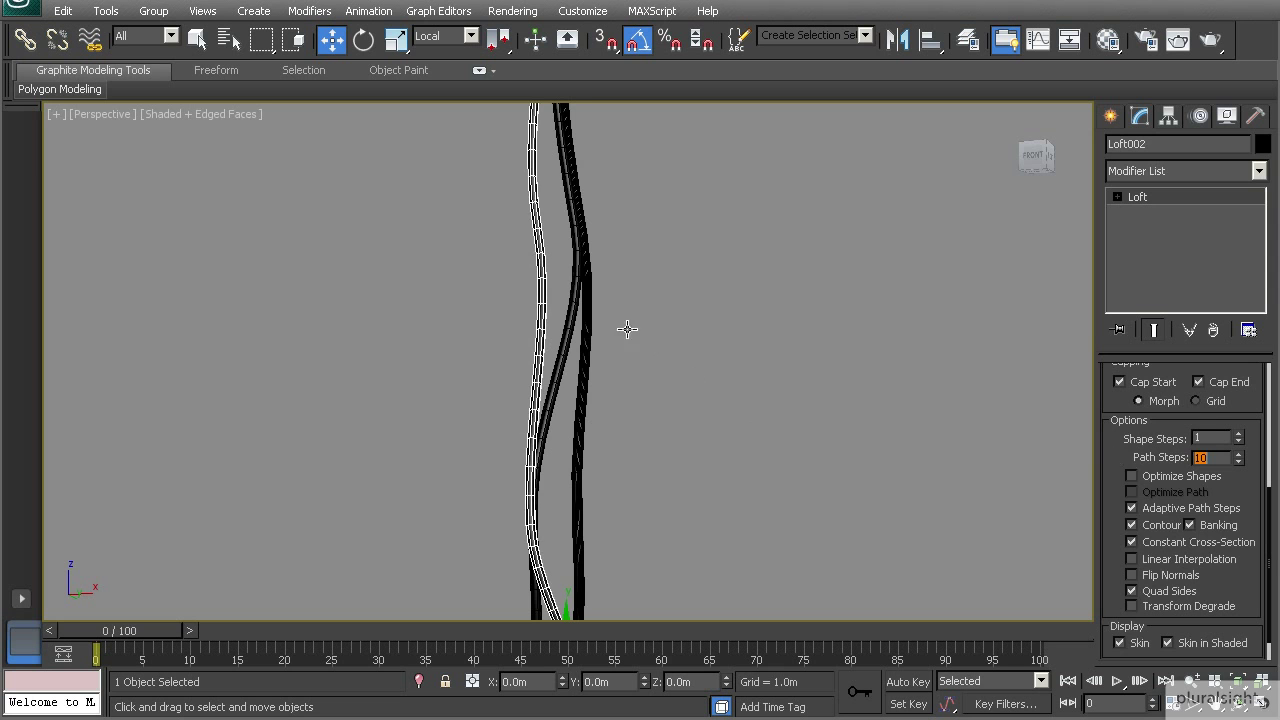
Step: Select the remaining dense cable (Loft001) and set its loft skin to 1 shape step and 10 path steps
left_click(589, 311)
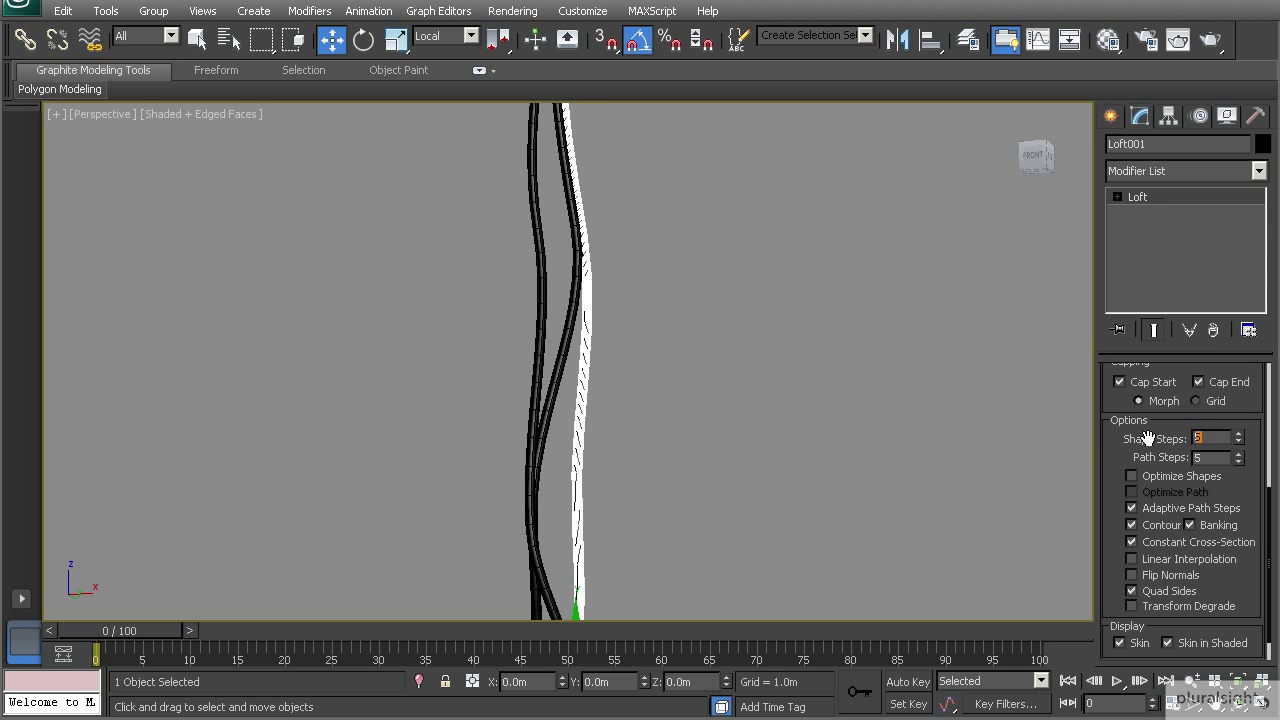
left_click(1199, 438)
type("1")
key("Return")
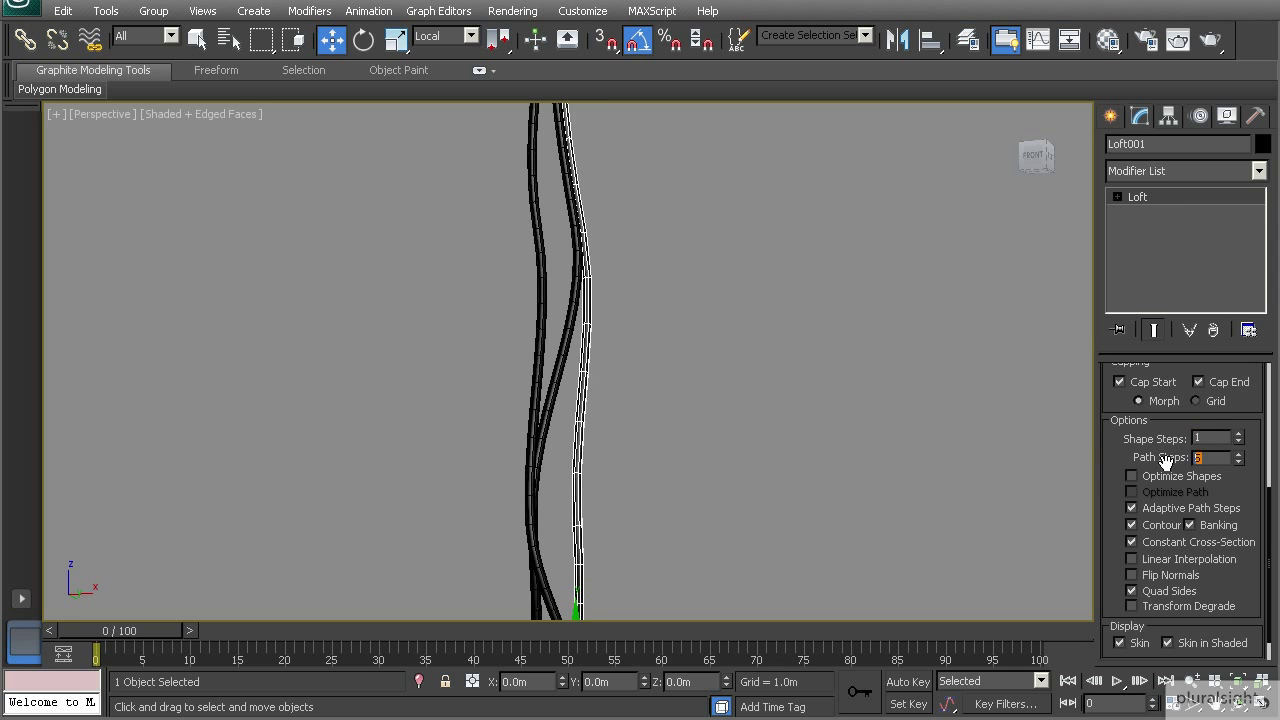
type("10")
key("Return")
Step: In a wireframe top view, draw an open, straight-cornered line just inside the corridor's outer walls, with a diagonal of about 45 degrees across the bend
middle_click_drag(611, 372, 531, 289, "alt")
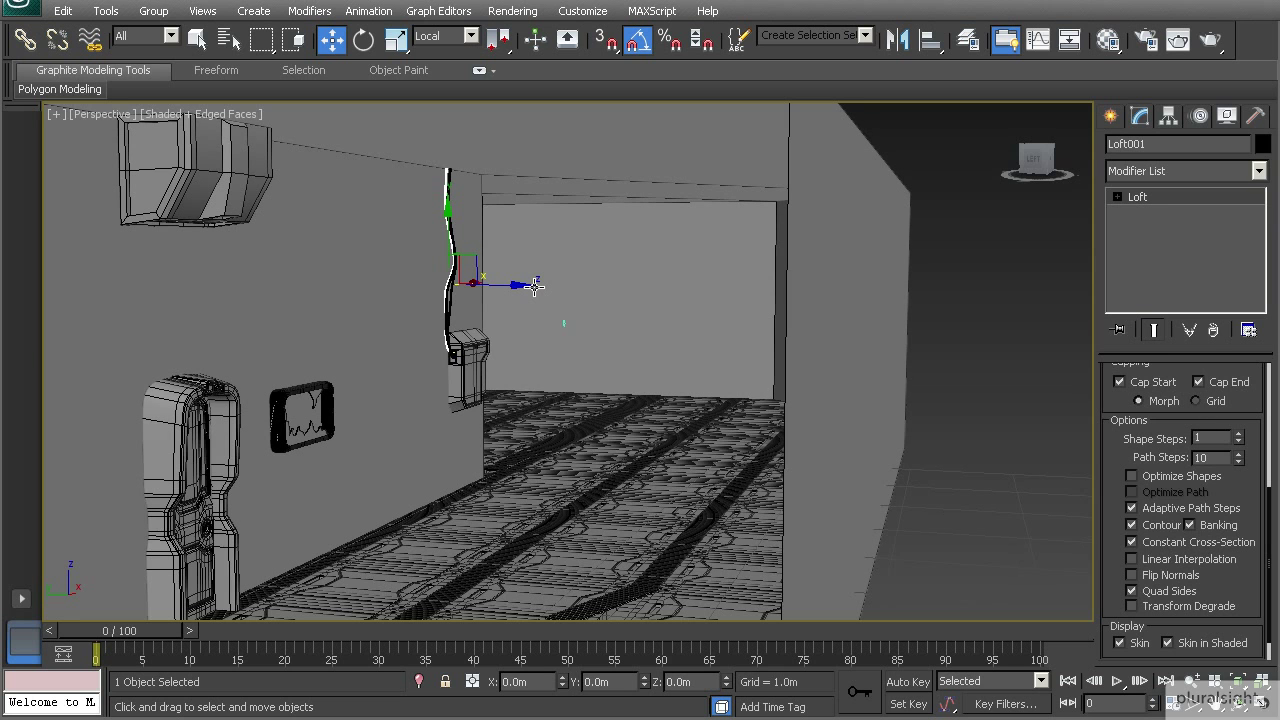
key("t")
scroll(591, 340, "down", 3)
middle_click_drag(669, 440, 464, 399)
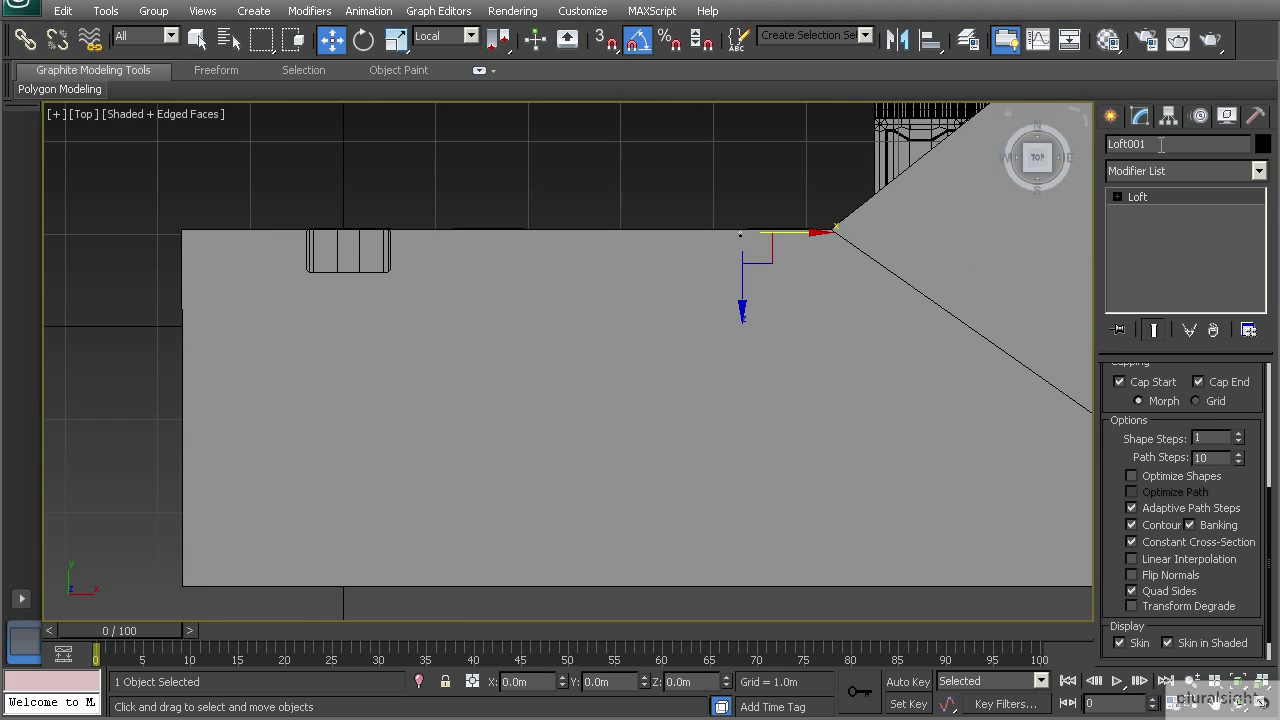
left_click(1109, 118)
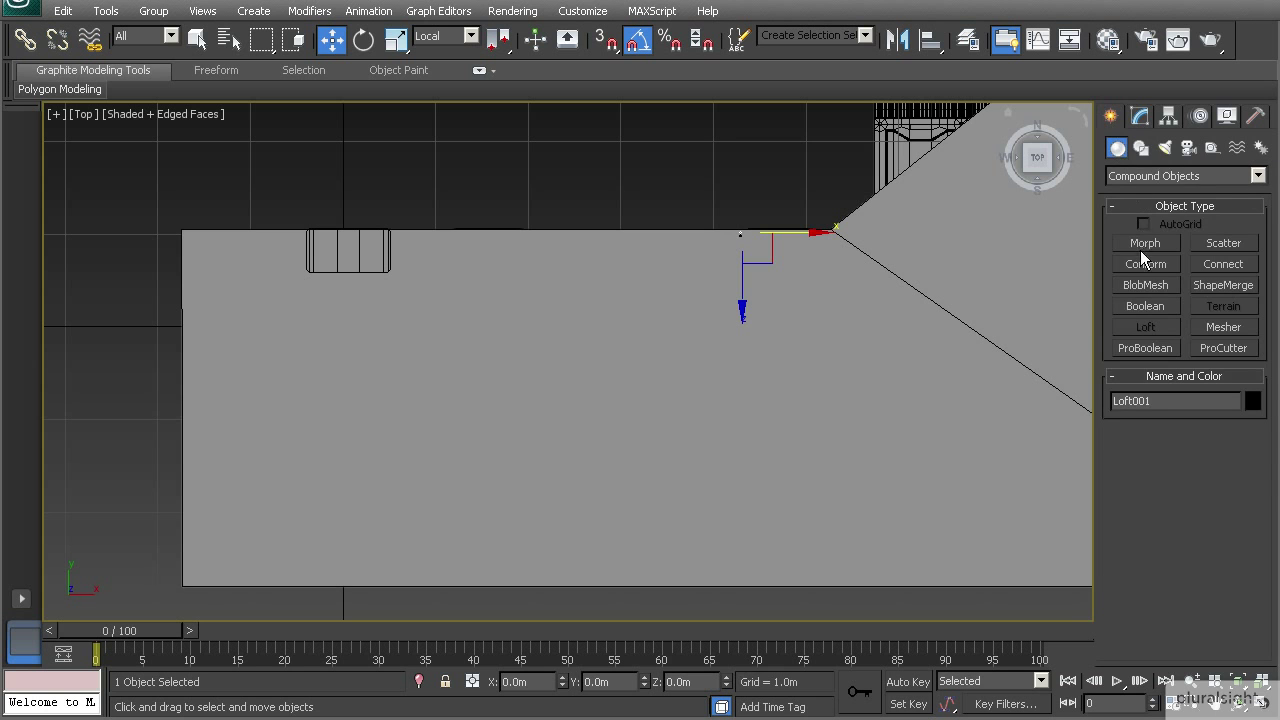
left_click(1141, 148)
left_click(1148, 260)
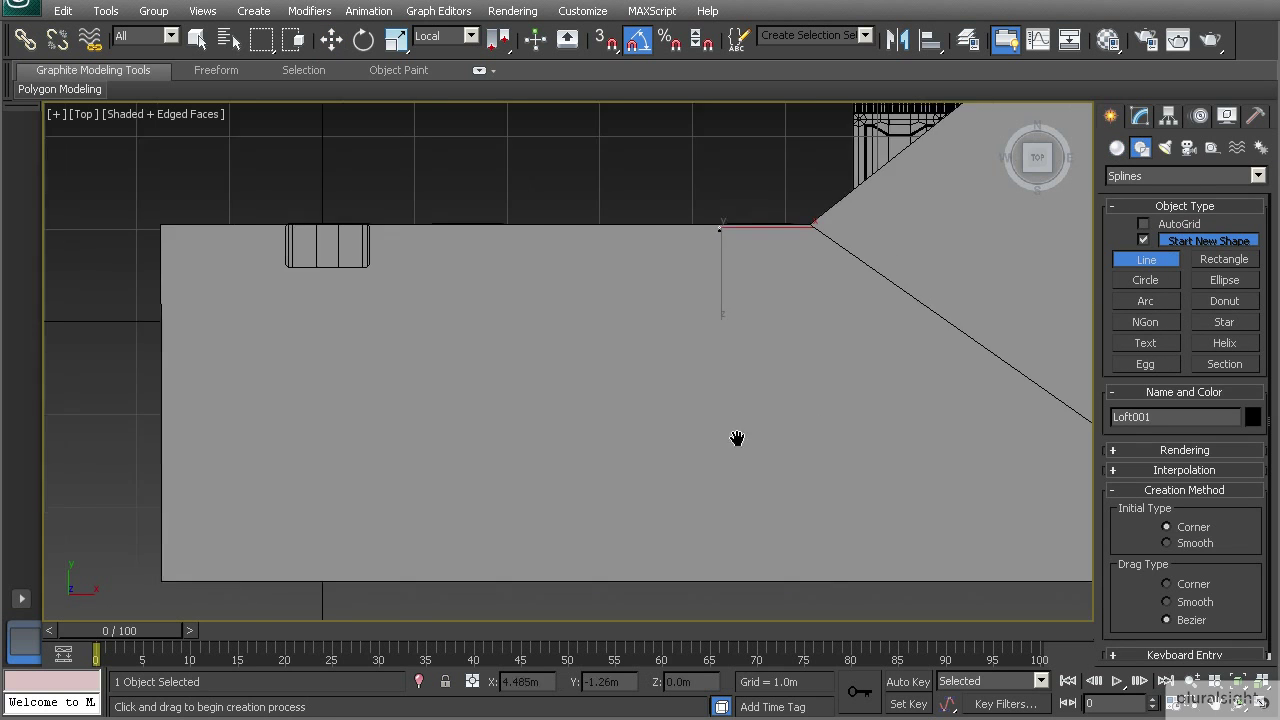
scroll(737, 443, "down", 3)
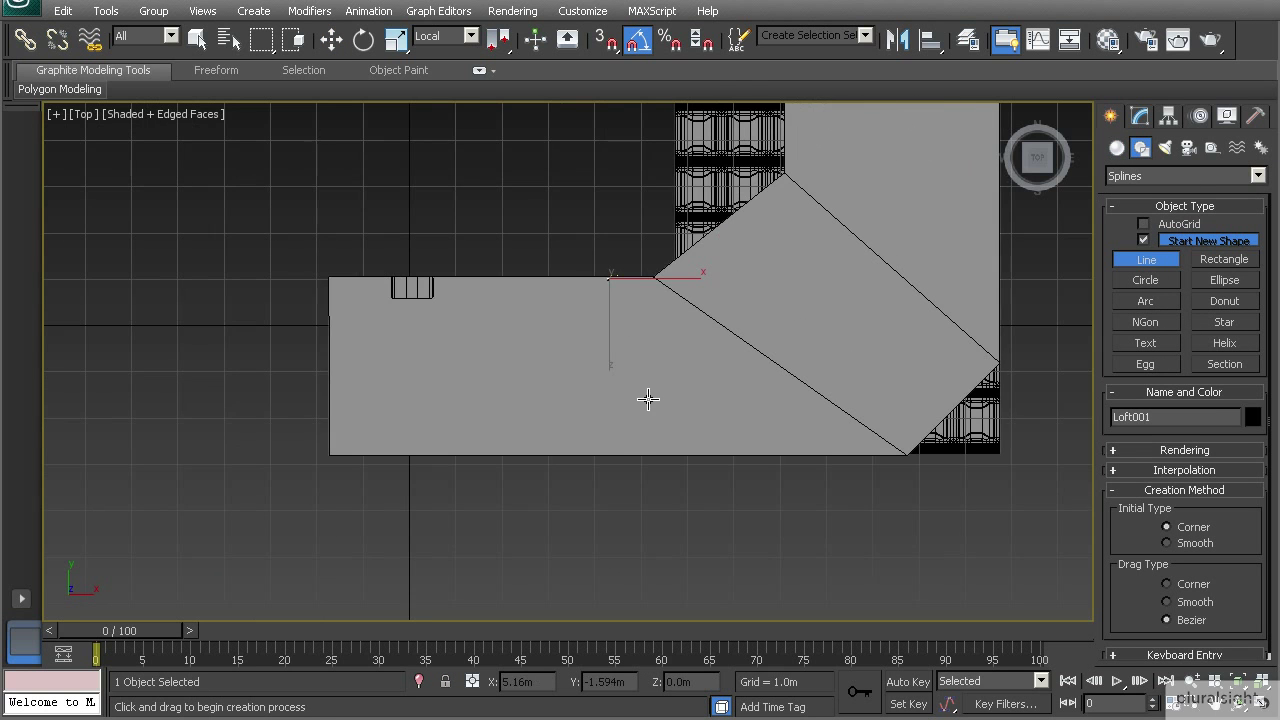
key("F3")
middle_click_drag(617, 423, 567, 426)
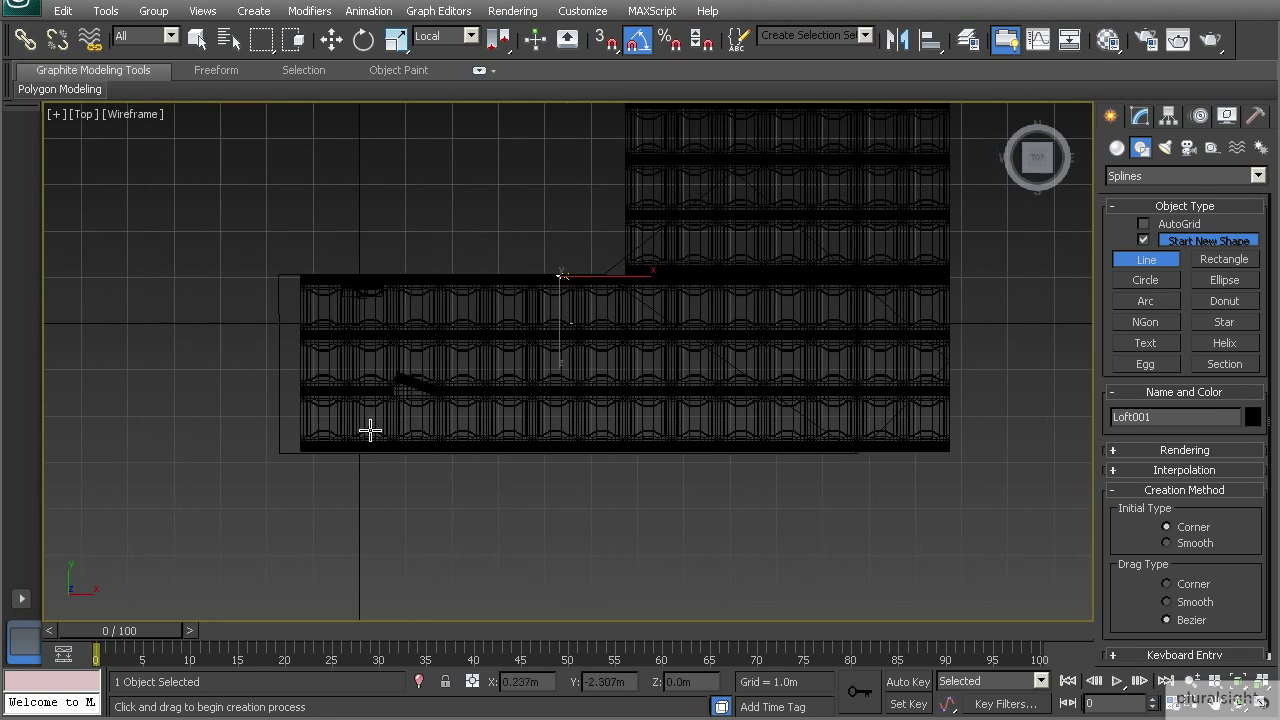
left_click(276, 439)
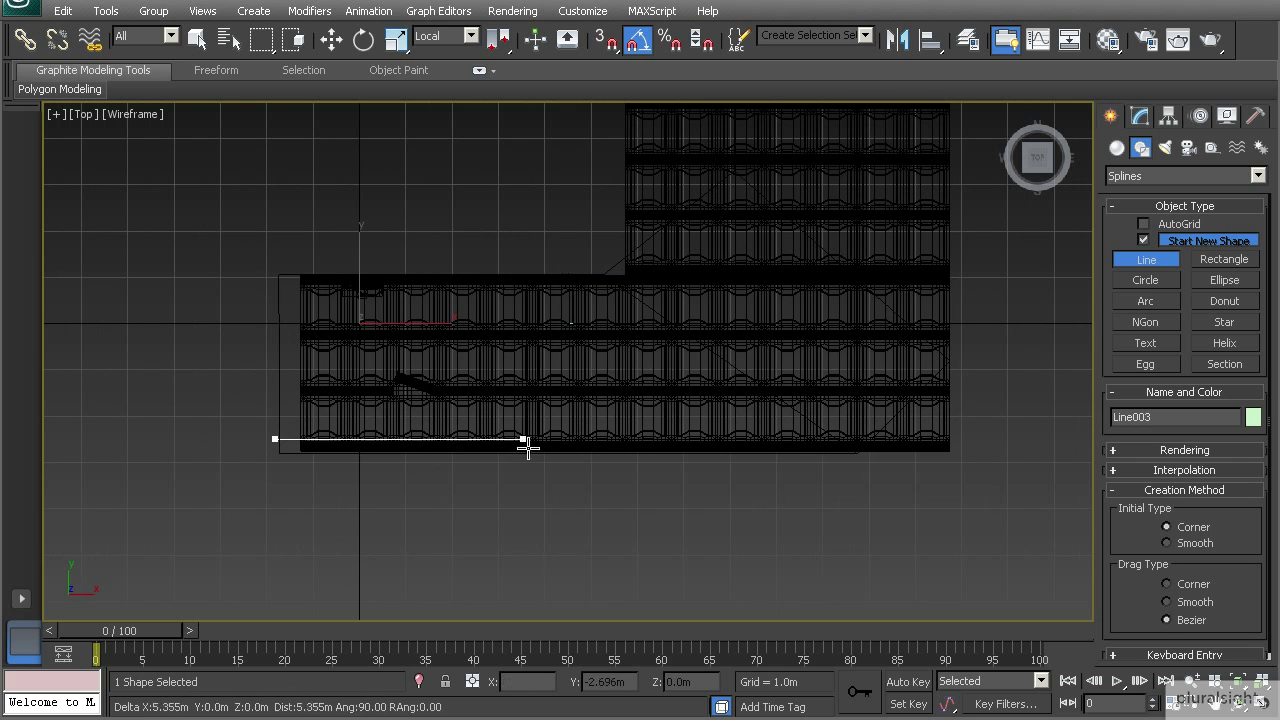
left_click(838, 458)
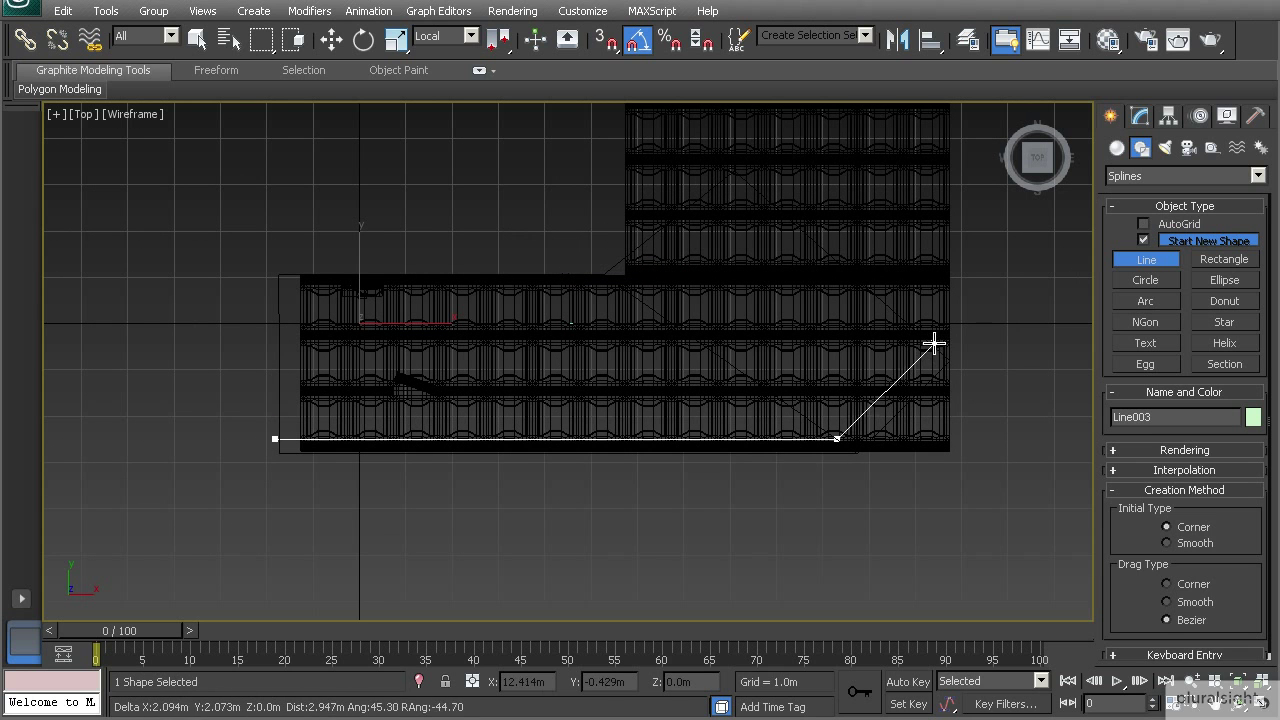
middle_click_drag(923, 328, 789, 474)
left_click(800, 489)
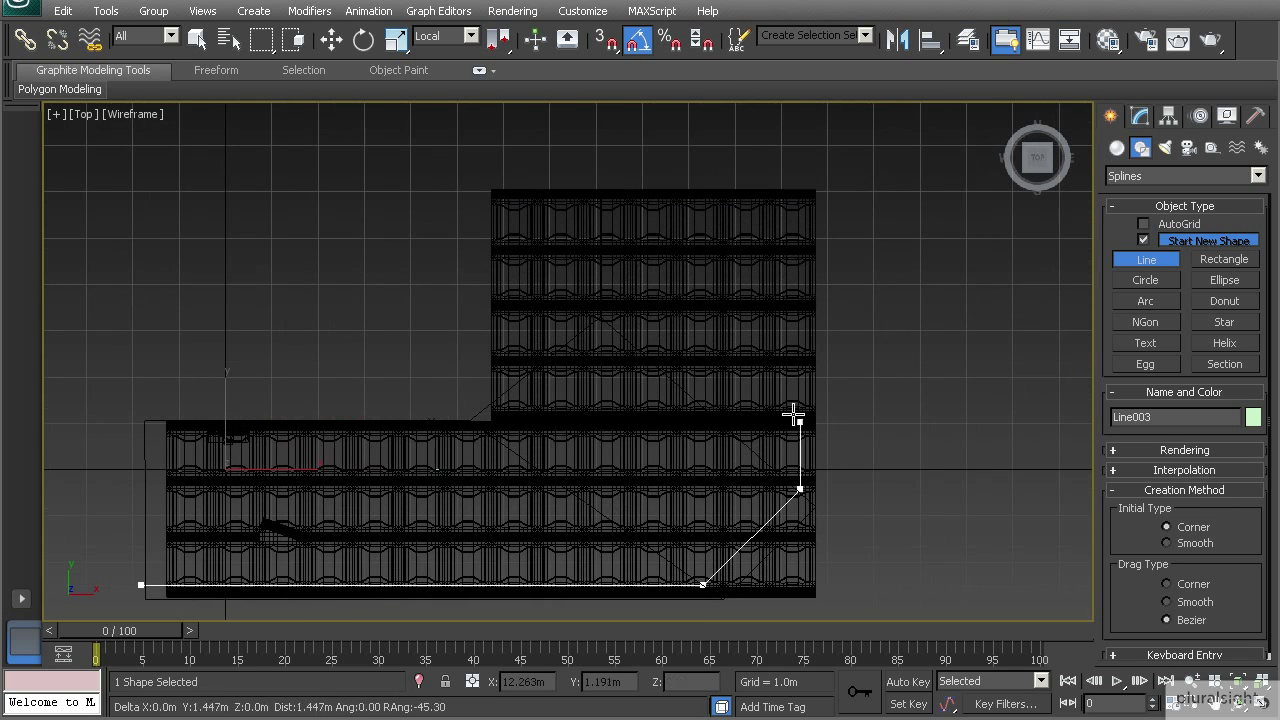
left_click(802, 182)
right_click(797, 294)
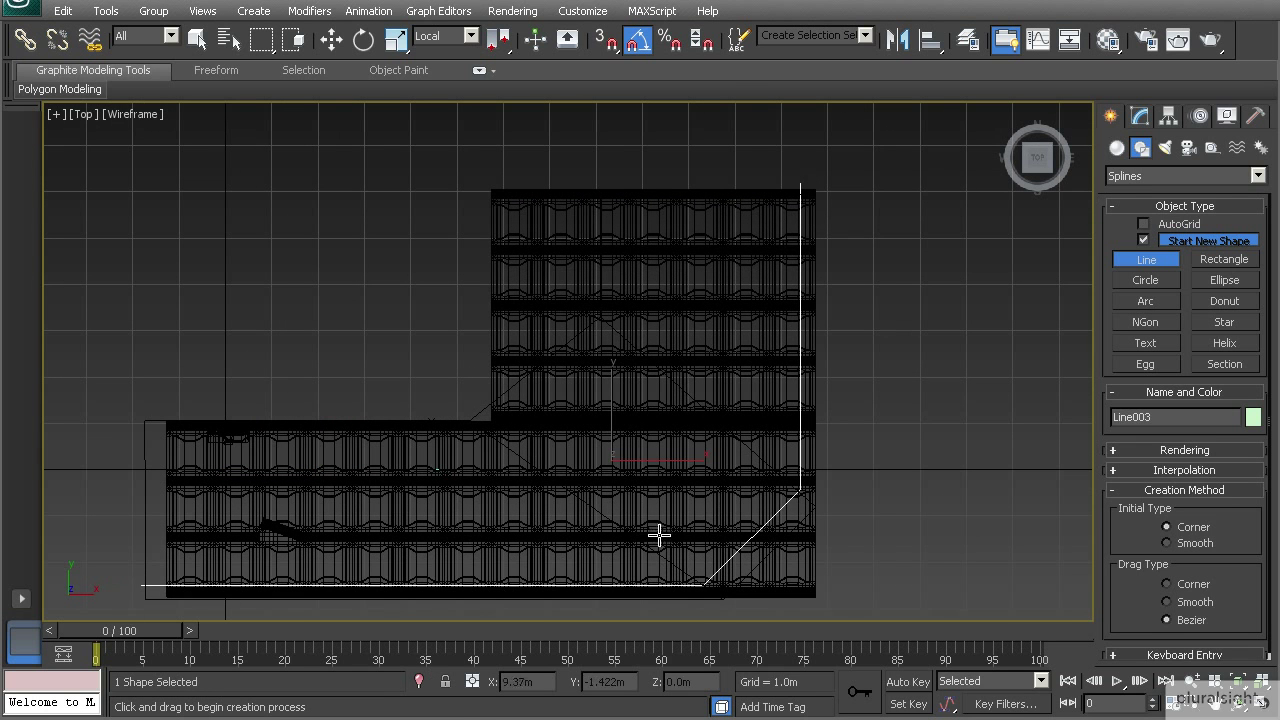
Step: Raise the new corridor line vertically by about 2.6 m to just below the ceiling and return to the shaded perspective display
key("p")
middle_click_drag(620, 551, 702, 416, "alt")
left_click(331, 39)
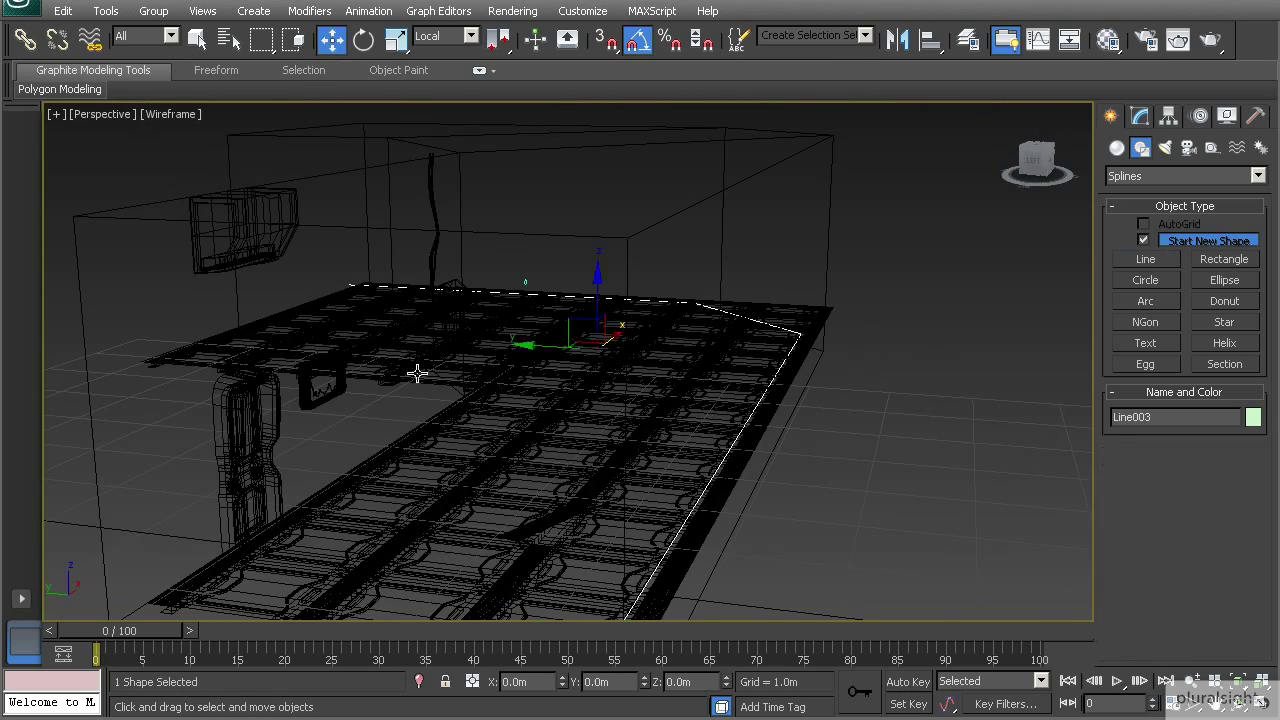
middle_click_drag(417, 371, 548, 302, "alt")
left_click_drag(548, 302, 537, 135)
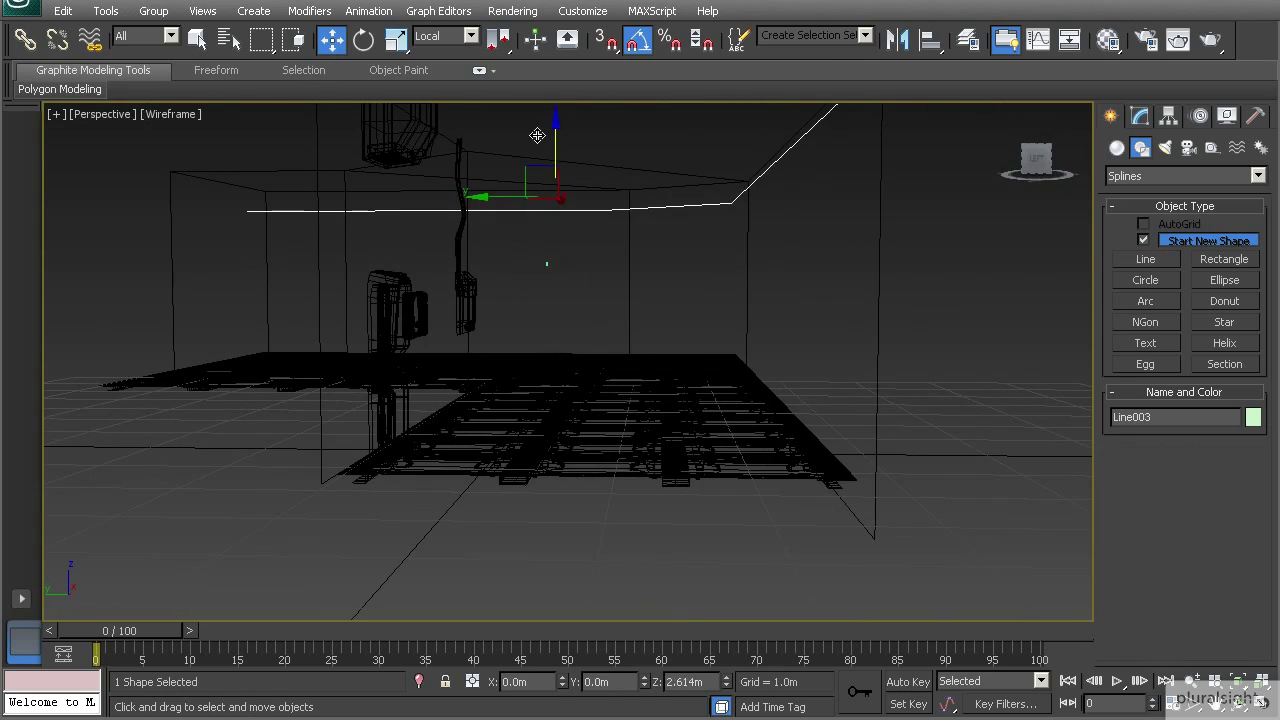
key("F3")
mouse_move(537, 144)
middle_mouse_down("alt")
mouse_move(609, 274)
mouse_move(631, 271)
mouse_move(614, 271)
middle_mouse_up("alt")
scroll(469, 349, "up", 4)
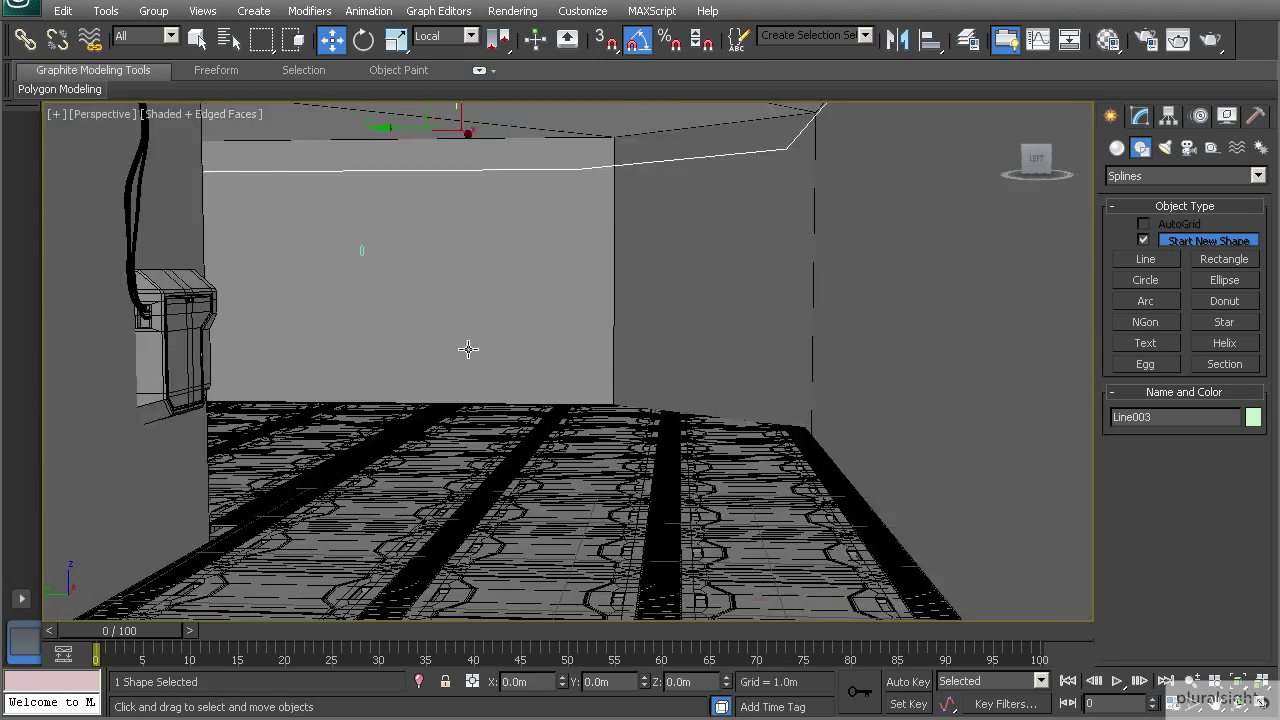
Step: Copy the existing small circle sideways as an independent copy and scale the copy up to about 174 %
middle_click_drag(395, 294, 500, 340)
left_click(388, 316)
middle_click_drag(404, 316, 760, 160, "alt")
scroll(388, 322, "up", 3)
scroll(445, 367, "down", 3)
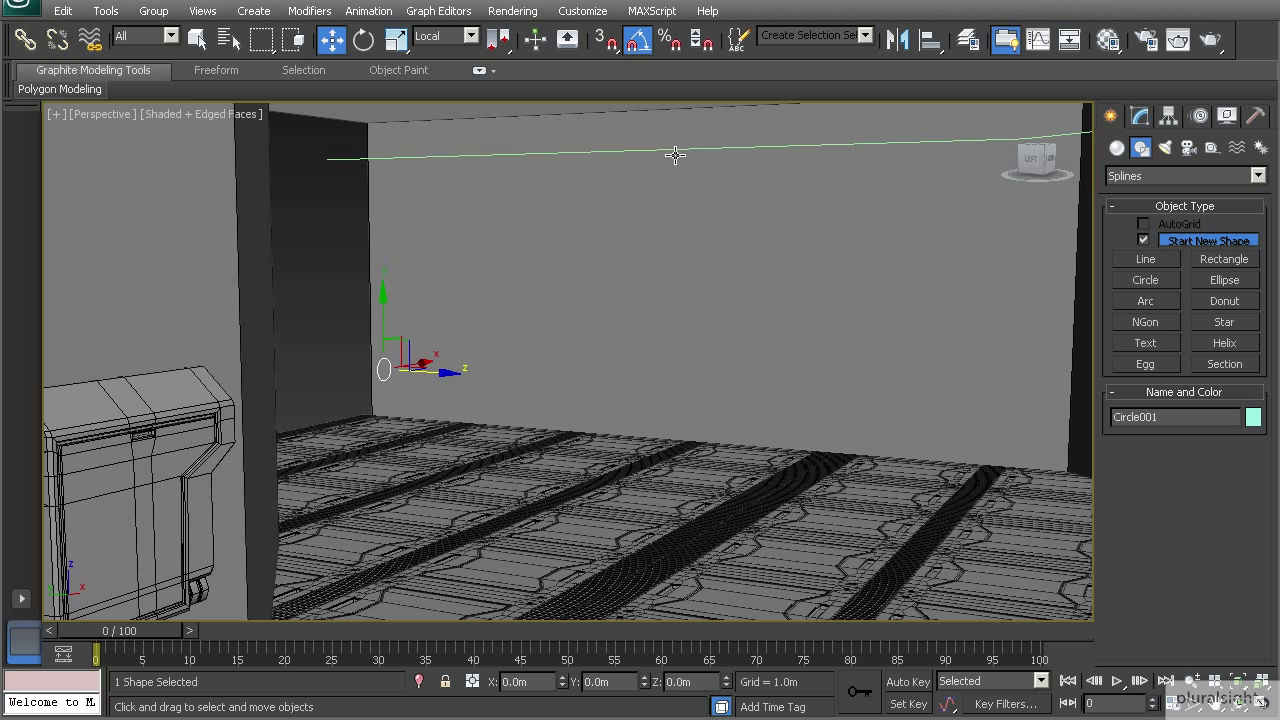
middle_click_drag(494, 355, 543, 367, "alt")
left_click_drag(561, 353, 626, 347, "shift")
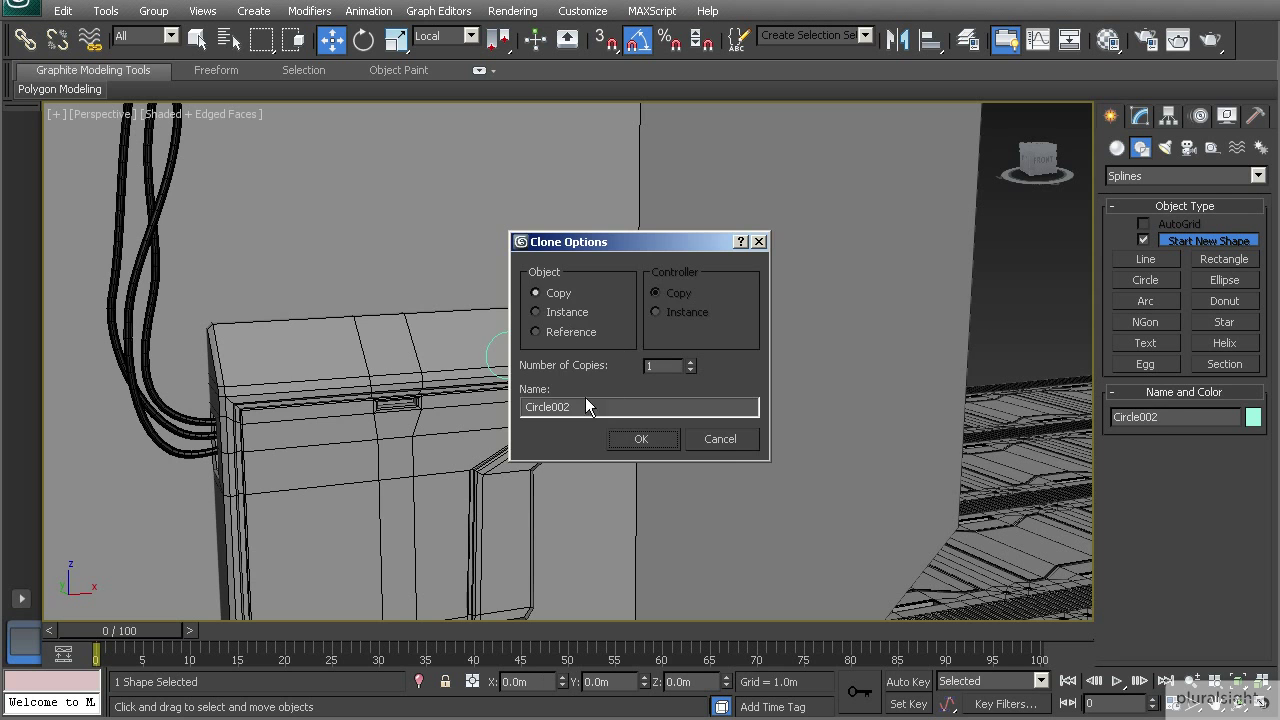
left_click(634, 436)
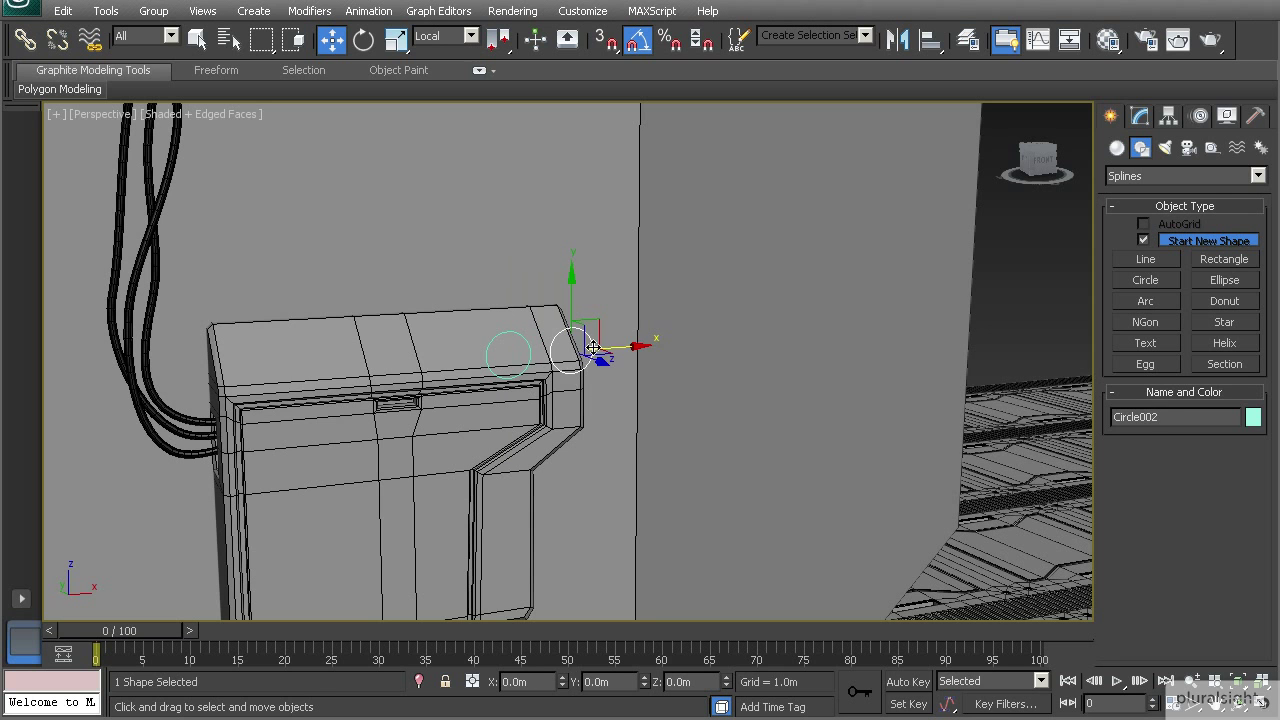
key("r")
left_click_drag(548, 311, 529, 243)
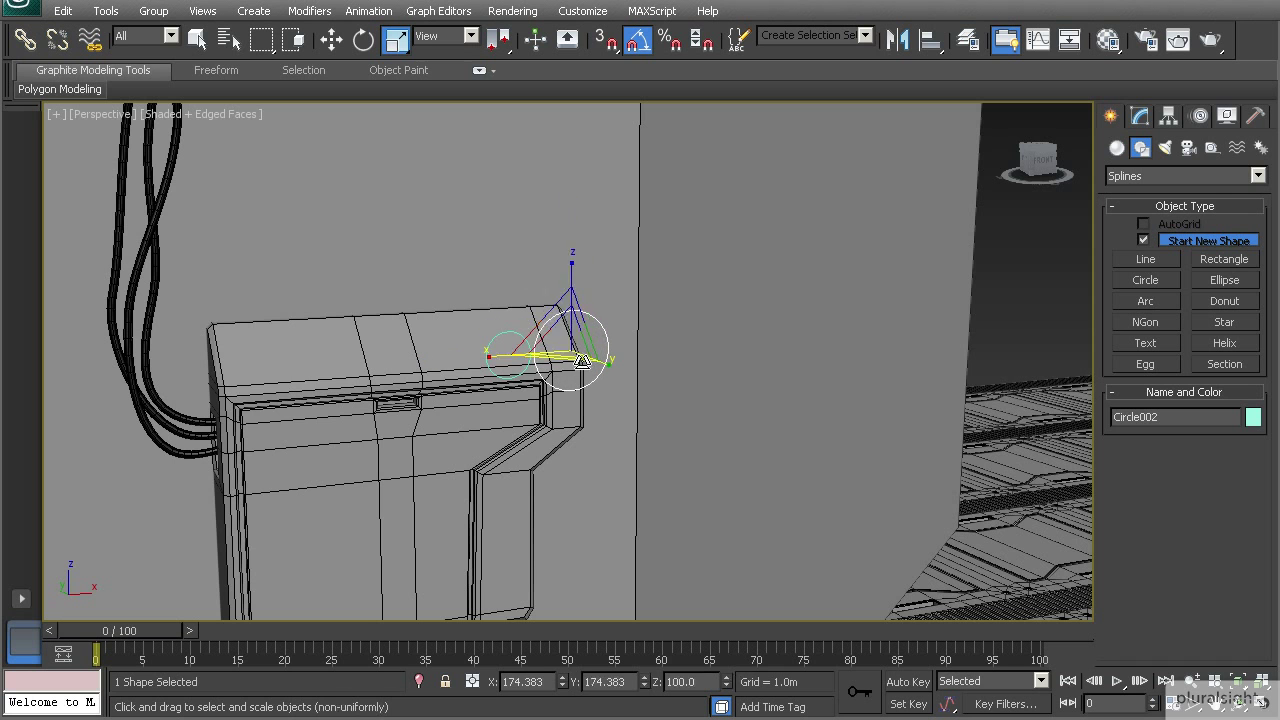
Step: Copy the original small circle upward as an independent copy and scale this copy to about 143 %
left_click(513, 333)
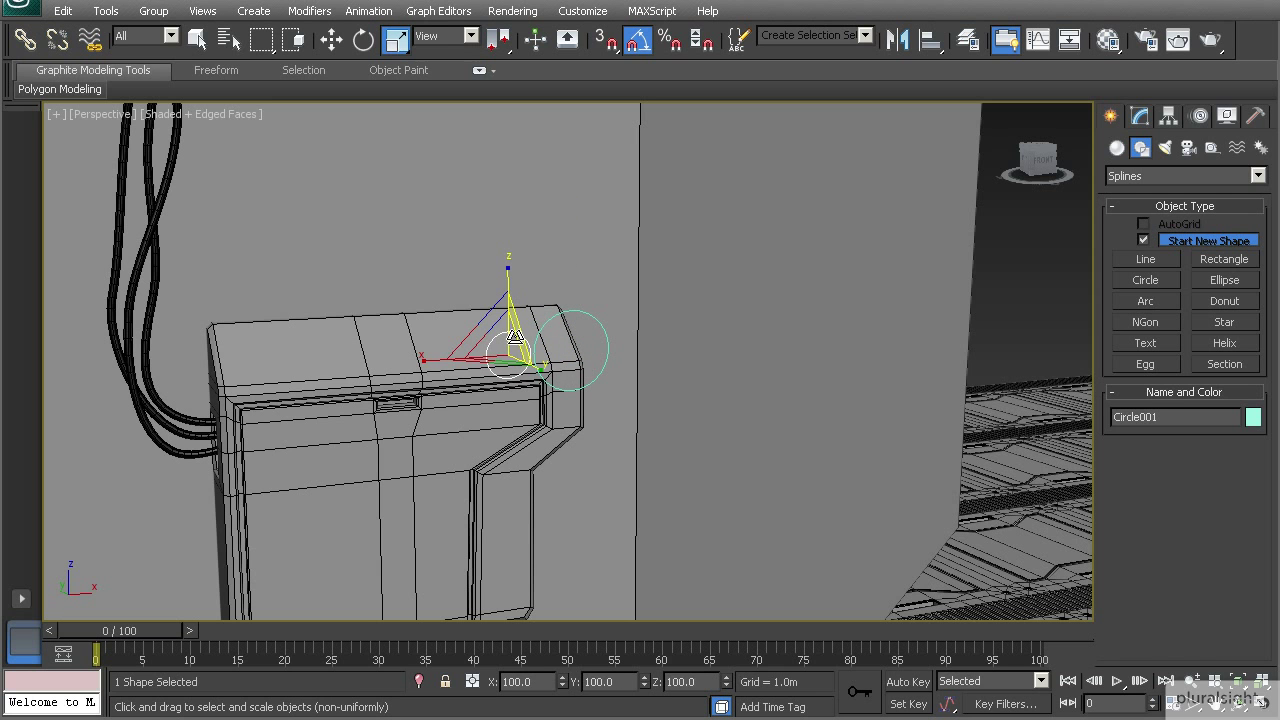
key("w")
mouse_move(537, 327)
left_mouse_down("shift")
mouse_move(553, 260)
mouse_move(560, 272)
left_mouse_up("shift")
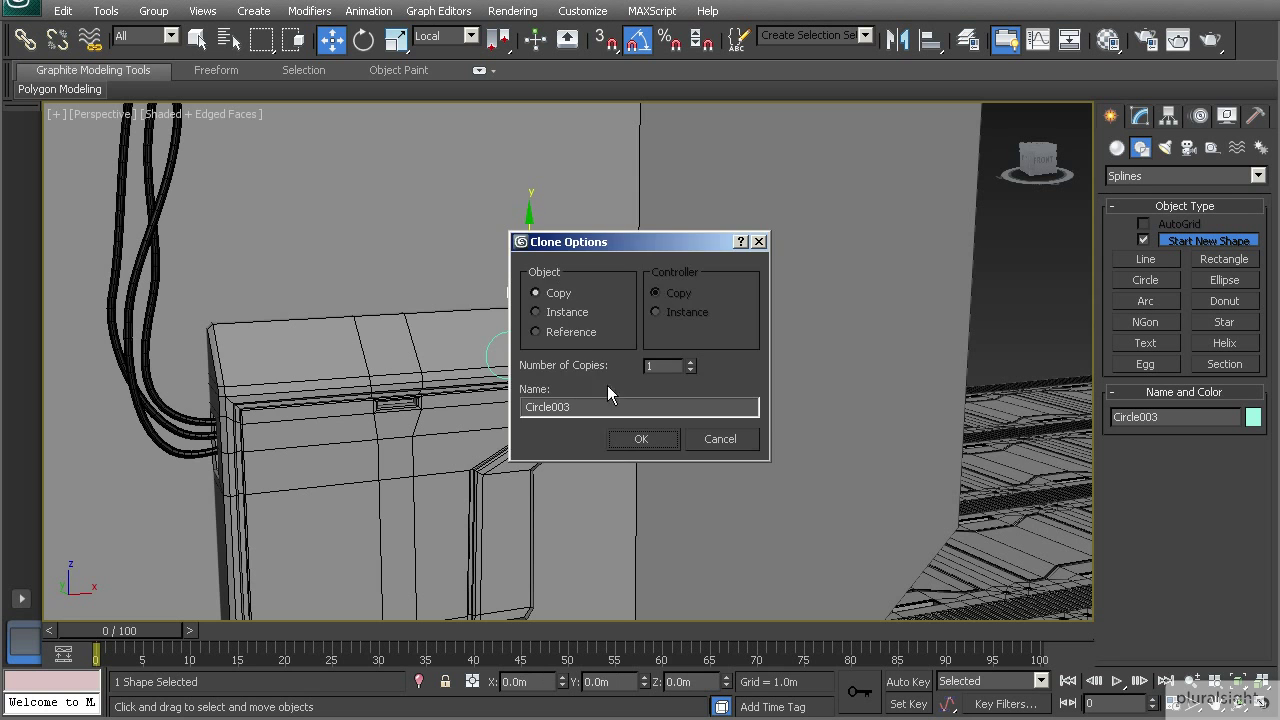
left_click(633, 442)
key("r")
left_click_drag(509, 263, 491, 217)
middle_click_drag(543, 292, 537, 323, "alt")
scroll(558, 342, "up", 3)
scroll(558, 342, "down", 8)
scroll(514, 342, "up", 4)
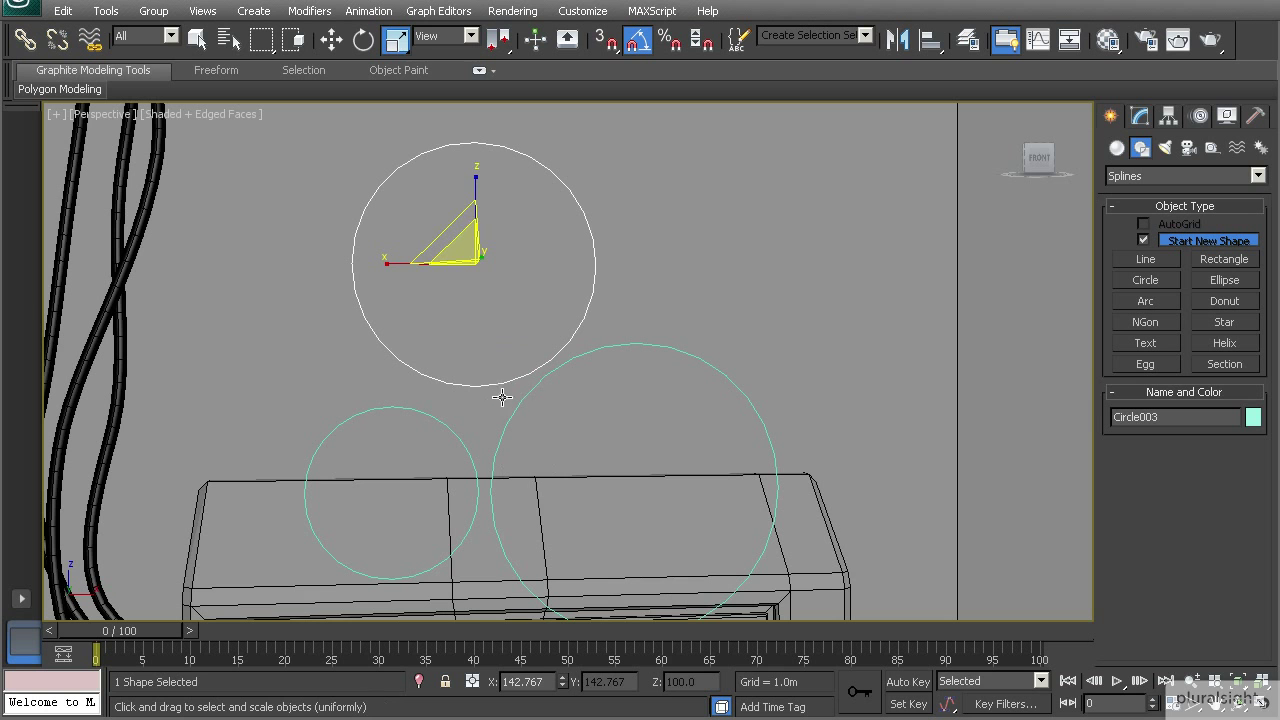
Step: Move the original small circle up and slightly sideways so it sits close to the two larger circles
key("w")
left_click(534, 390)
left_click(452, 432)
left_click_drag(420, 465, 421, 442)
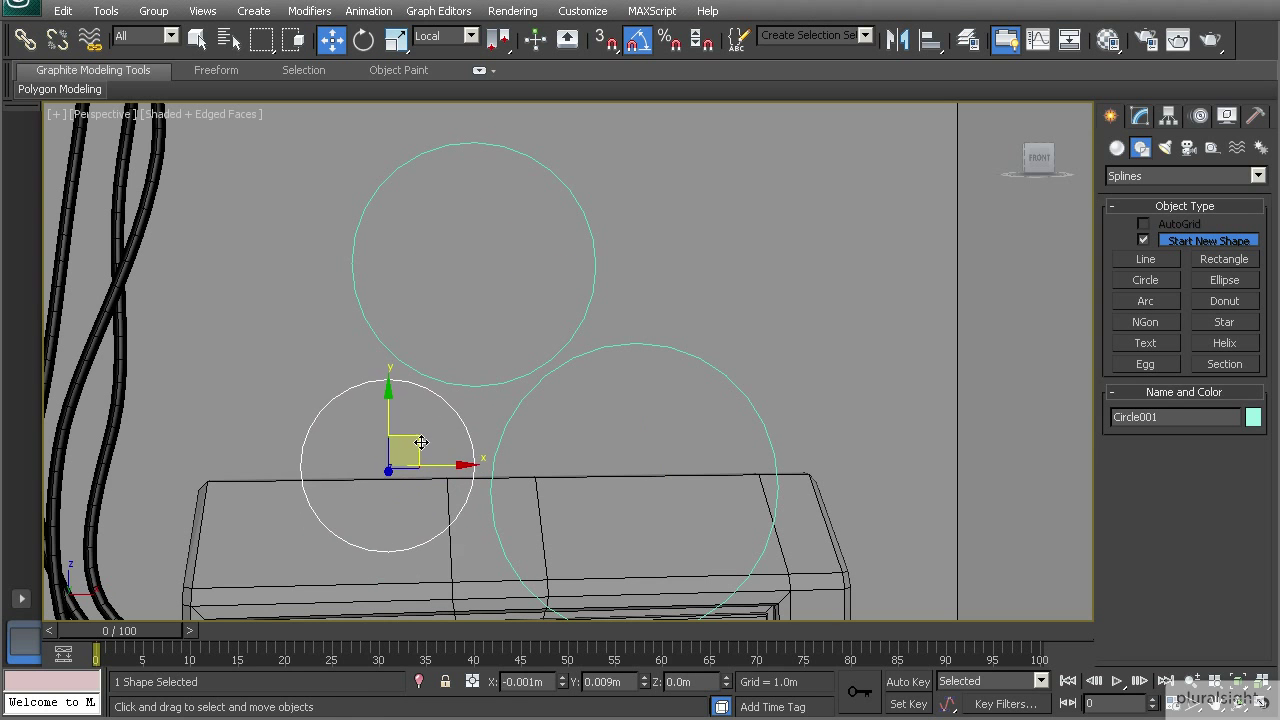
Step: Select all three circles and convert them to editable splines
middle_click_drag(481, 445, 537, 449, "alt")
left_click(500, 381)
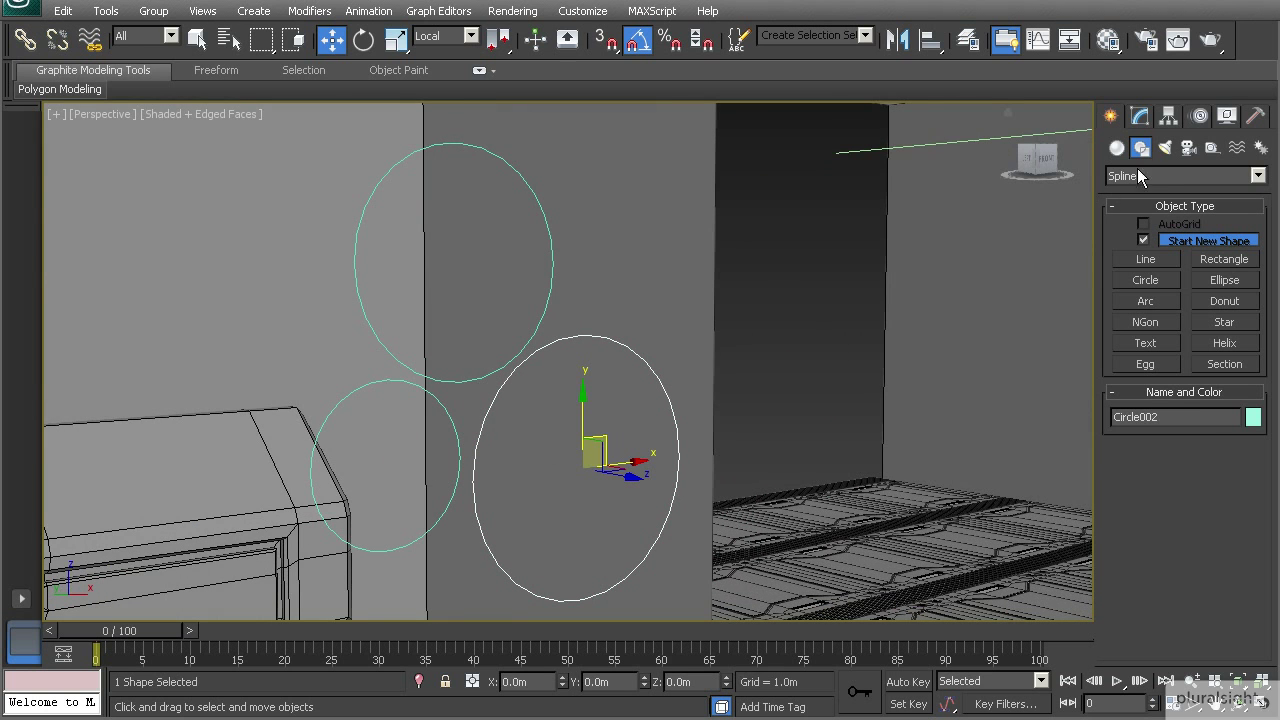
left_click(1141, 118)
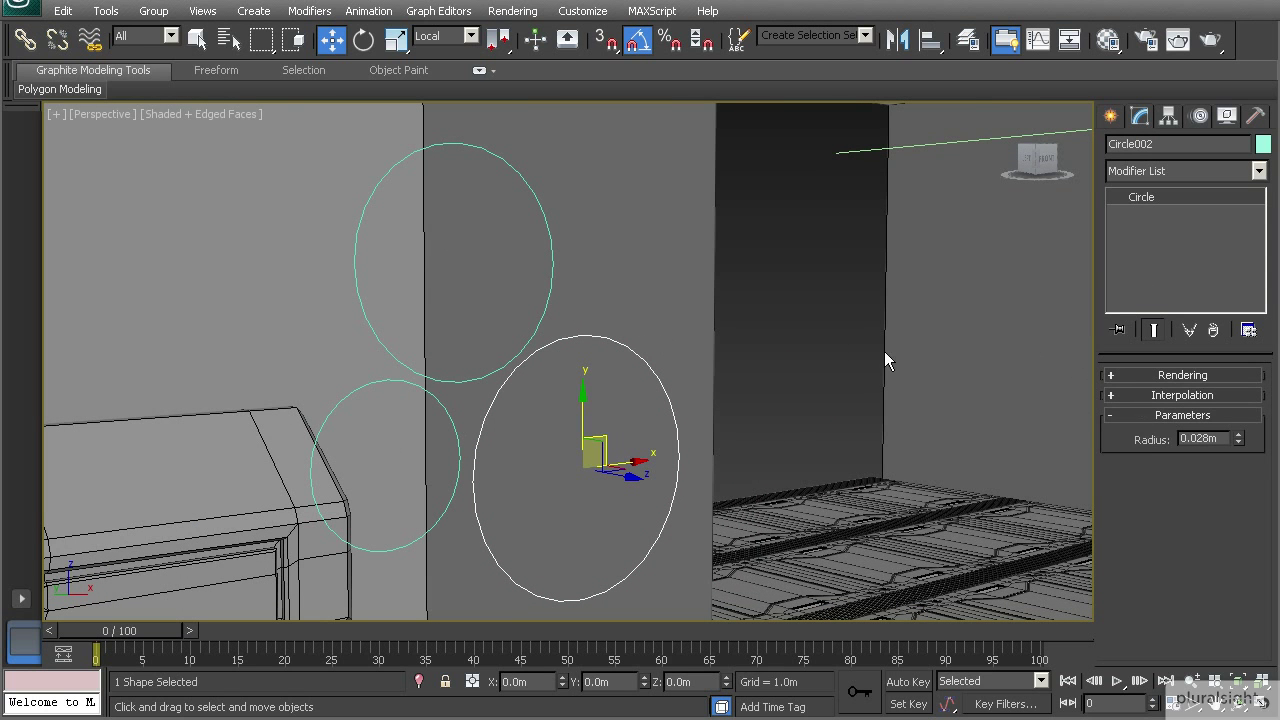
middle_click_drag(556, 409, 524, 415, "alt")
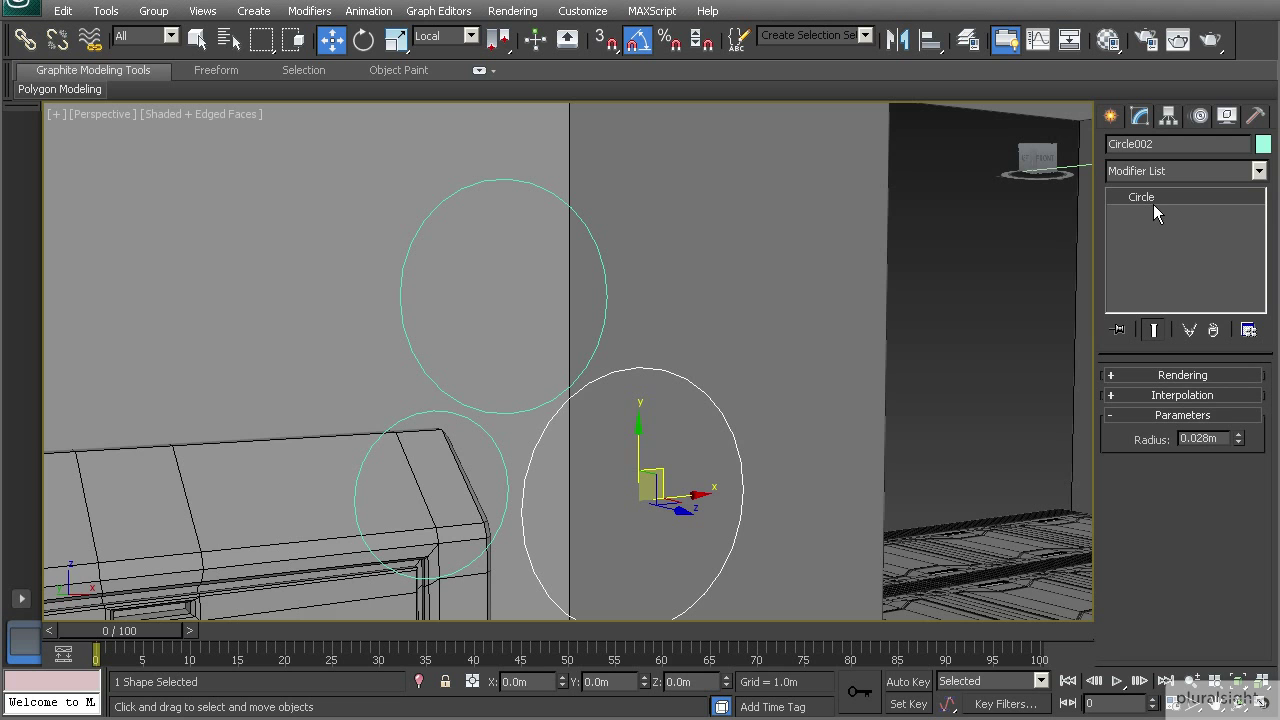
left_click(562, 392, "ctrl")
left_click(497, 448, "ctrl")
right_click(545, 428)
mouse_move(675, 610)
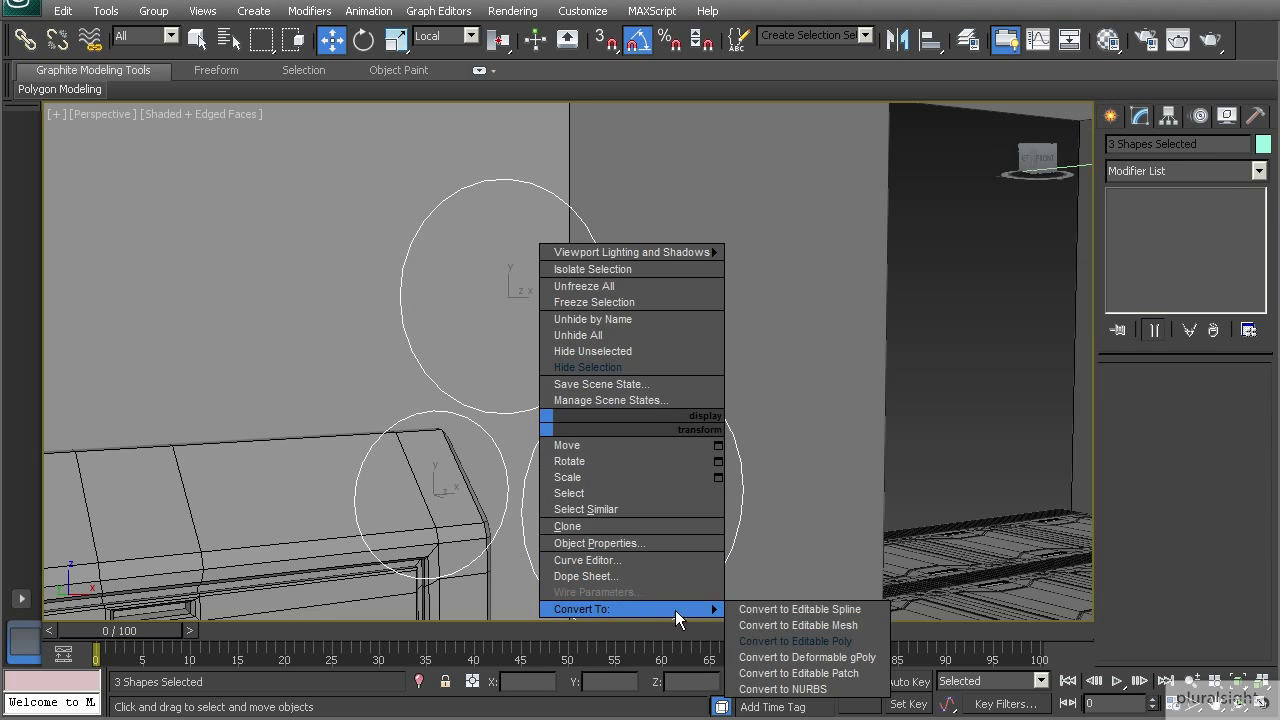
left_click(774, 608)
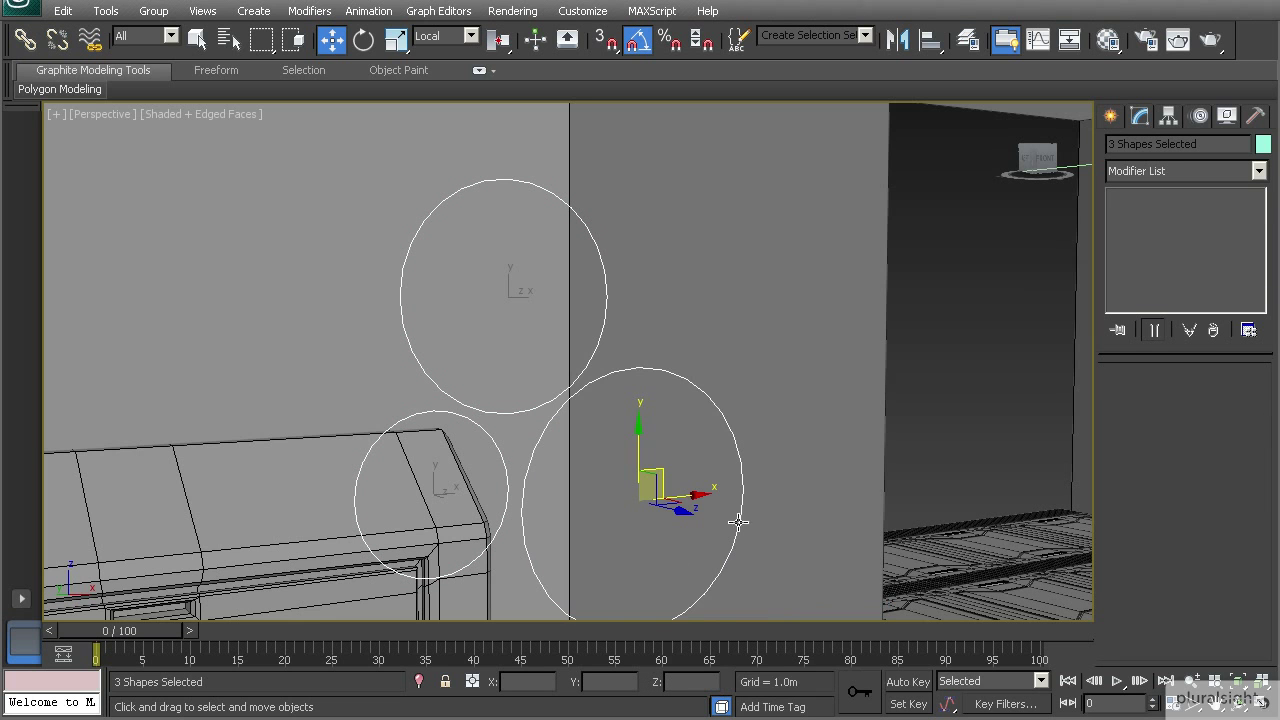
Step: Attach the medium and small circles to the largest circle so that they form one spline shape
left_click(716, 405)
scroll(1150, 530, "down", 3)
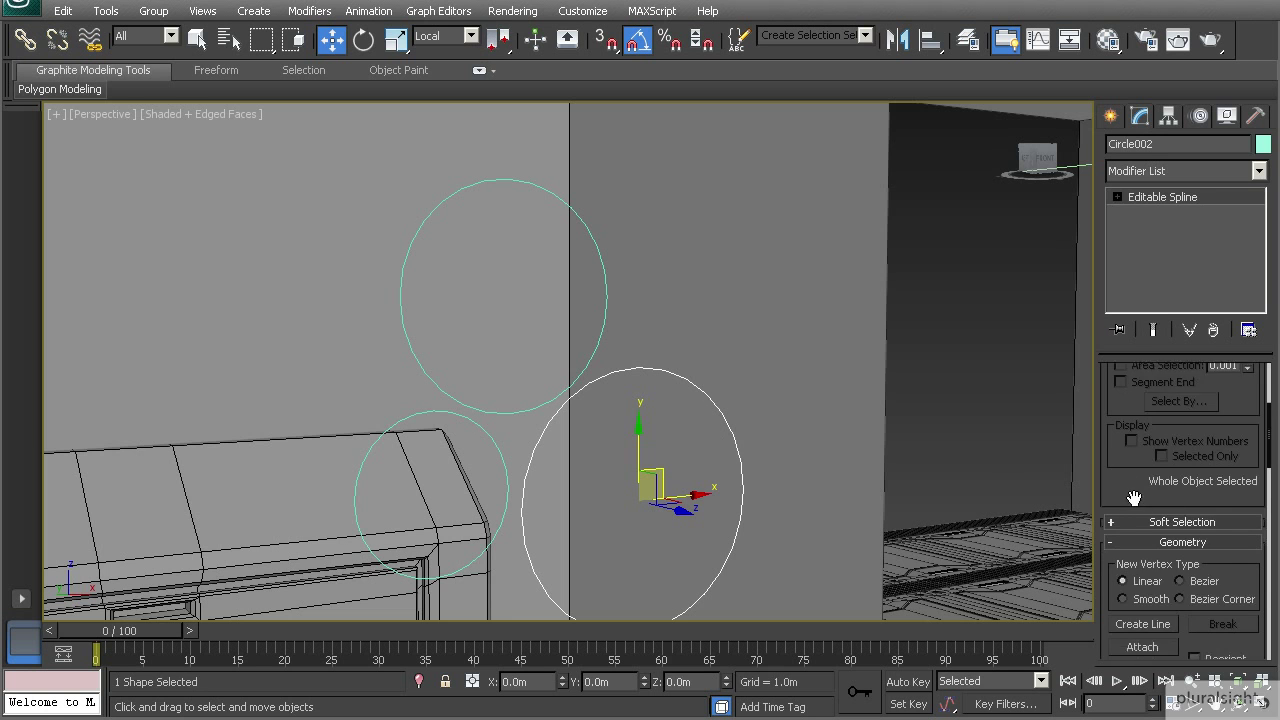
left_click(1142, 522)
left_click(590, 357)
left_click(485, 434)
middle_click_drag(485, 434, 611, 463, "alt")
scroll(611, 463, "down", 4)
scroll(502, 434, "up", 2)
middle_click_drag(500, 434, 800, 507, "alt")
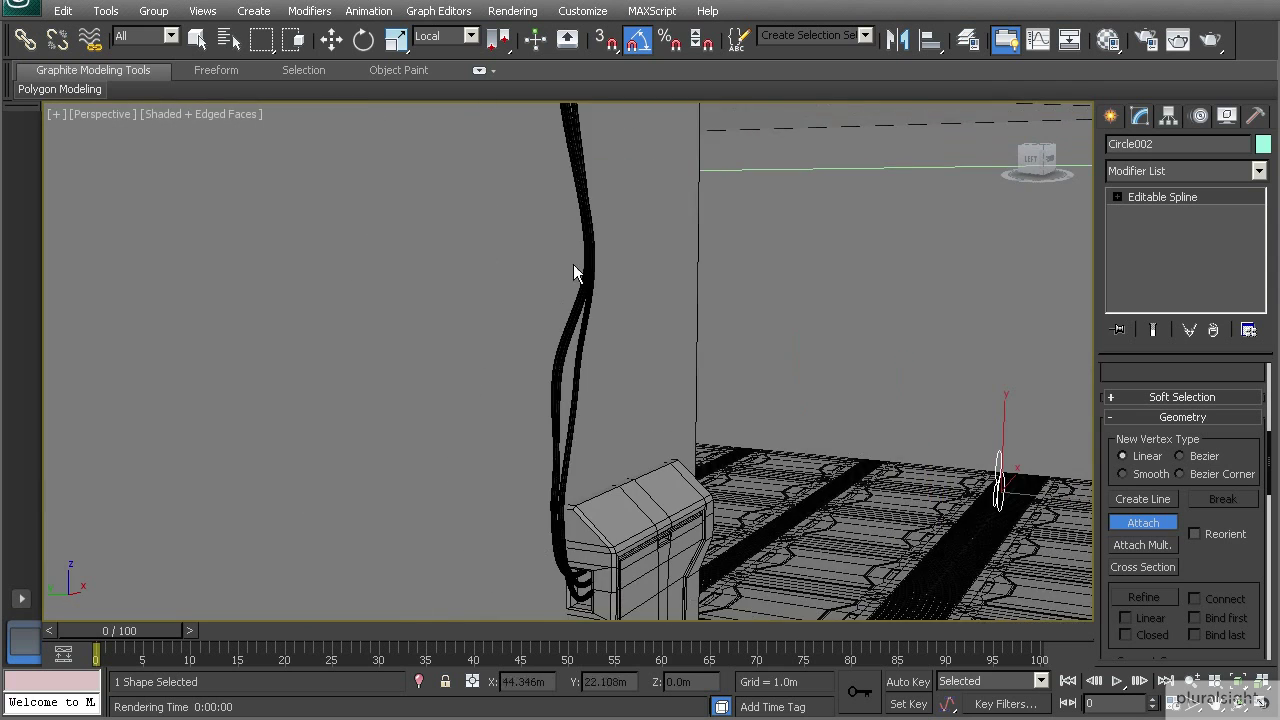
Step: Scale the attached three-circle shape up uniformly to about 302 % in X and Y
middle_click_drag(590, 387, 590, 274, "alt")
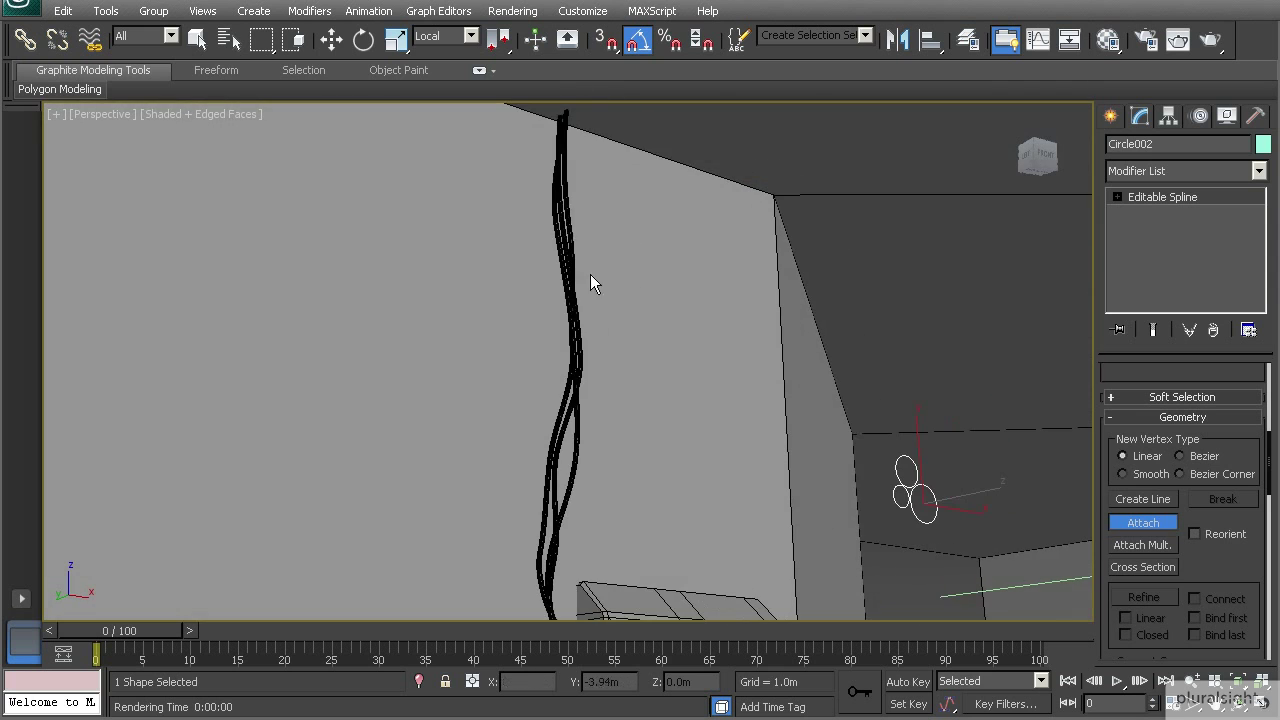
middle_click_drag(728, 506, 542, 450, "alt")
scroll(581, 451, "up", 3)
left_click(396, 38)
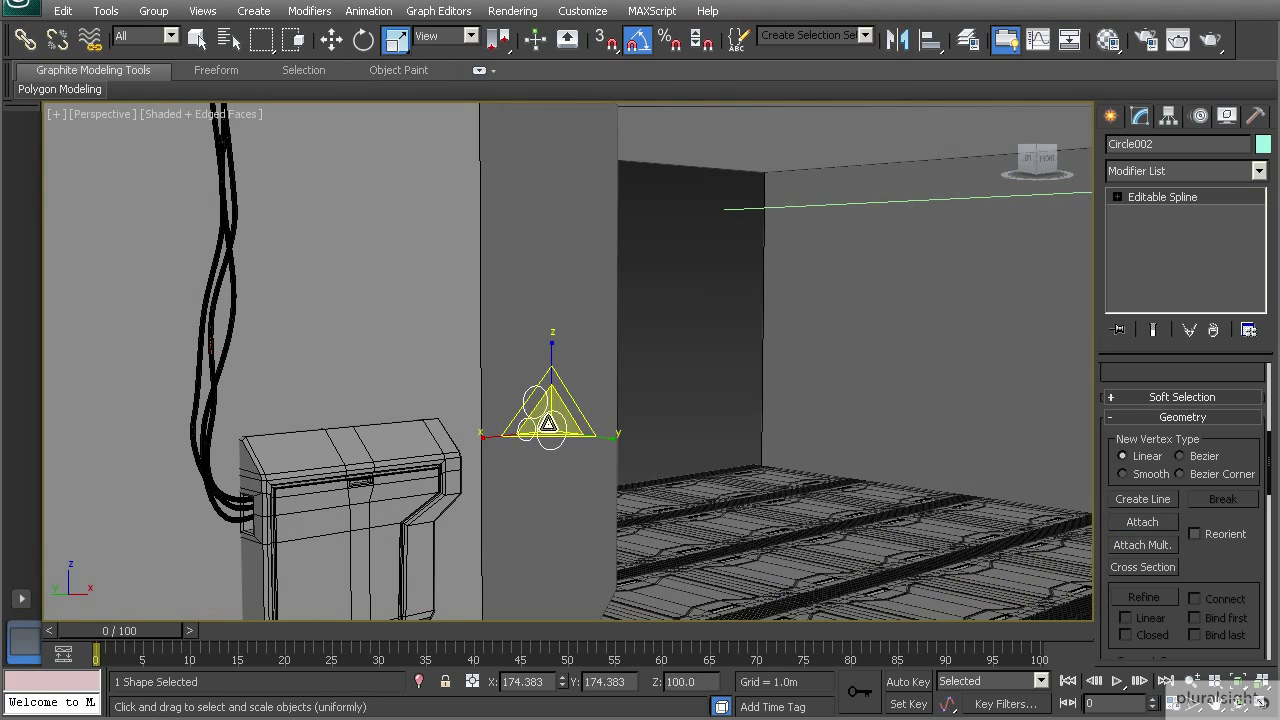
left_click_drag(533, 390, 526, 372)
mouse_move(526, 372)
middle_mouse_down("alt")
mouse_move(506, 389)
mouse_move(526, 391)
middle_mouse_up("alt")
scroll(530, 400, "up", 3)
left_click_drag(525, 494, 515, 470)
middle_click_drag(515, 470, 609, 478, "alt")
key("shift+z")
key("shift+z")
key("shift+z")
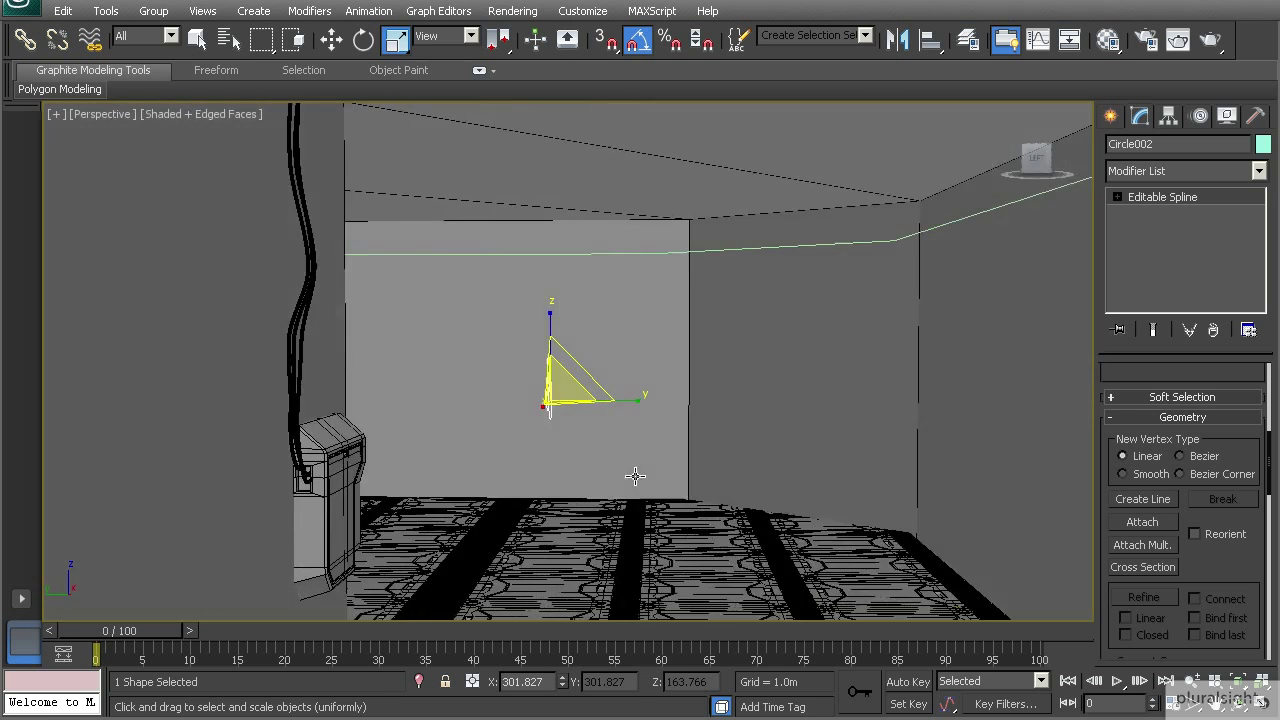
Step: Select the ceiling line and convert its two vertices at the corridor bend to Bezier Corner in the top view
right_click(827, 250)
left_click(628, 280)
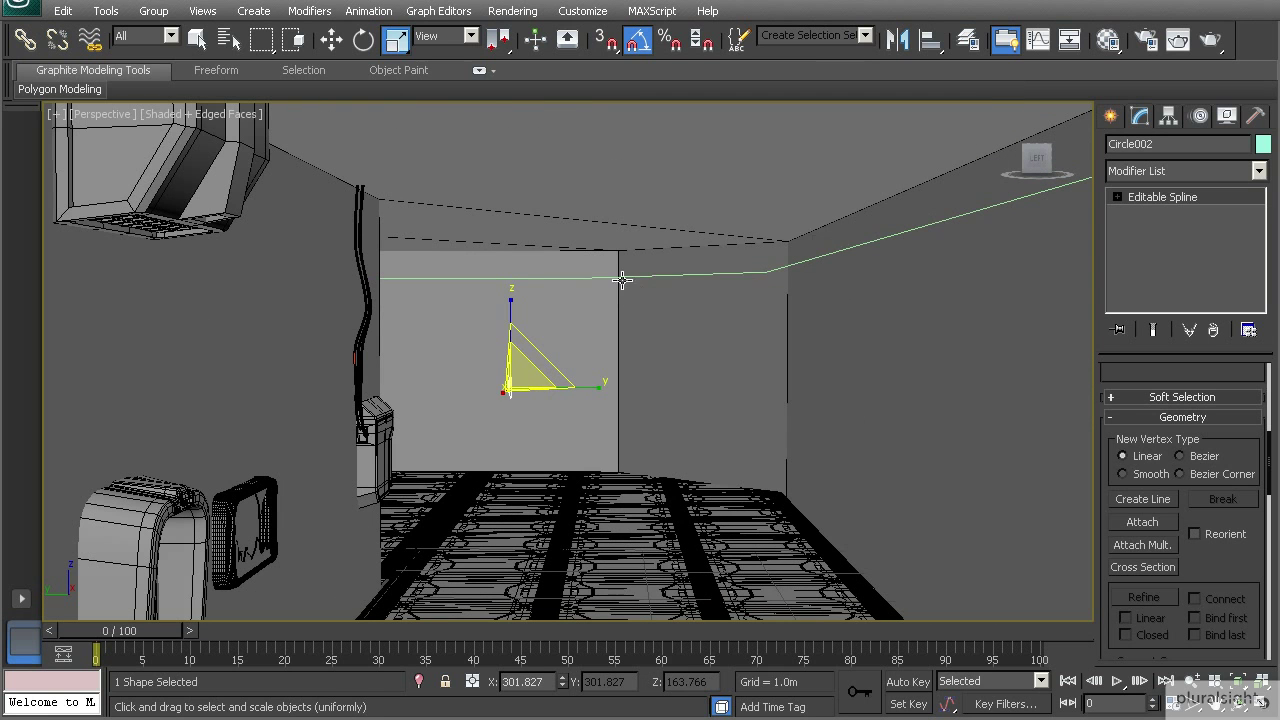
left_click(624, 277)
key("1")
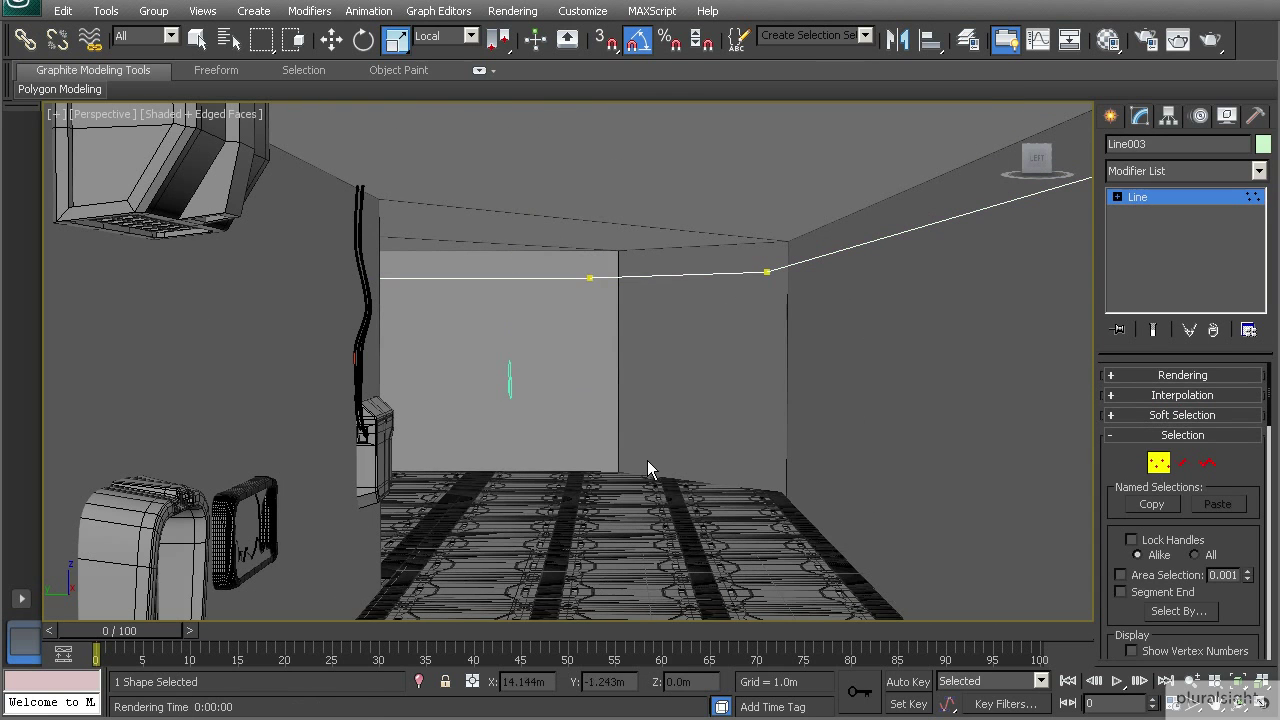
key("t")
key("F3")
middle_click_drag(722, 520, 619, 323)
left_click(655, 481)
scroll(694, 497, "up", 3)
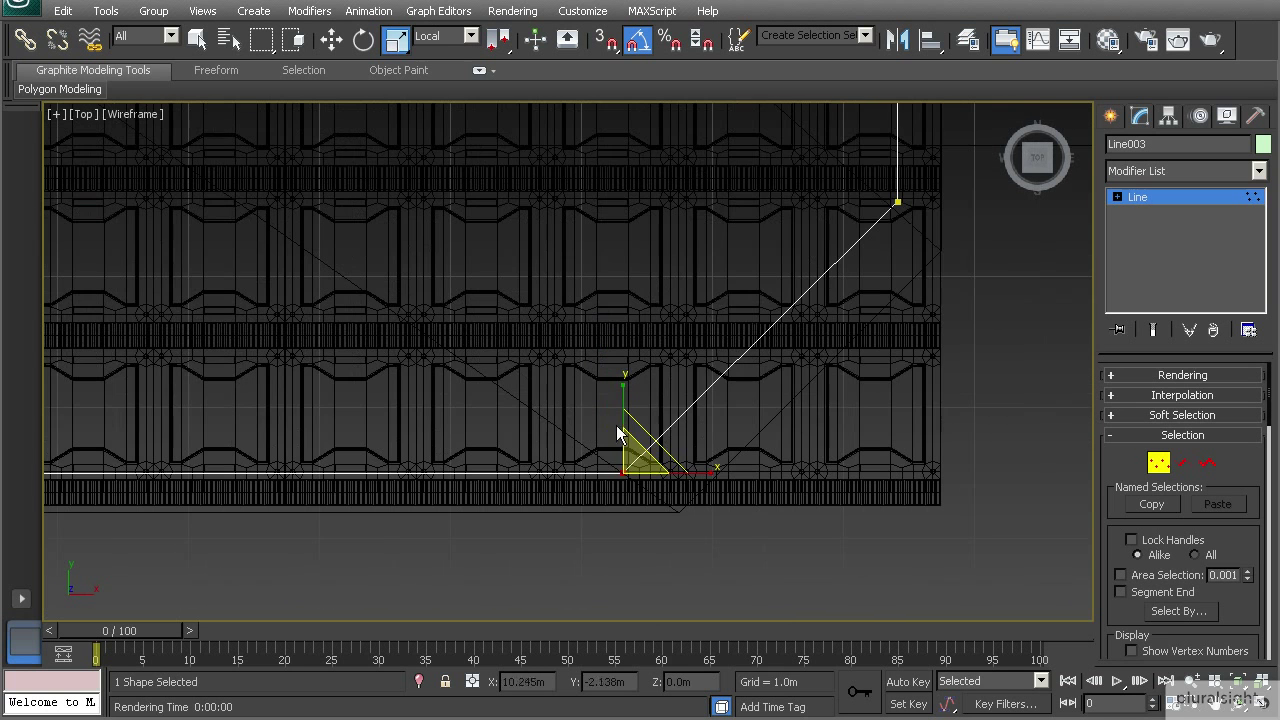
right_click(885, 210)
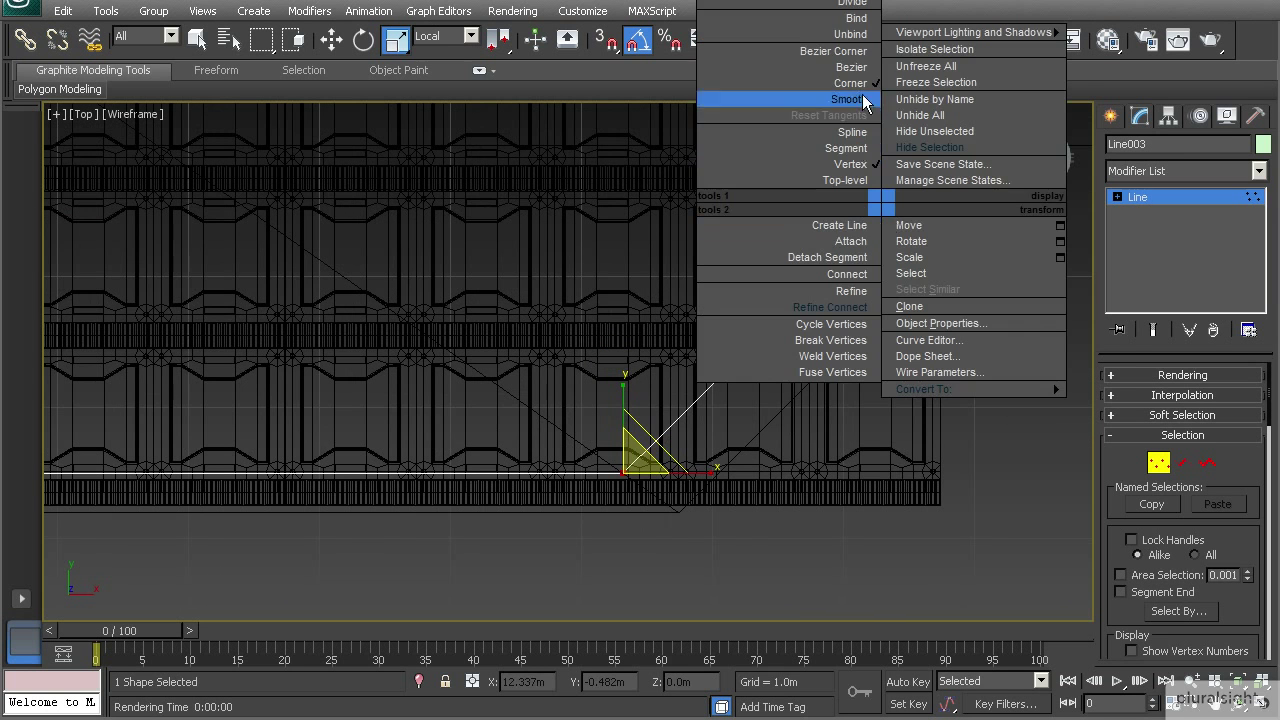
left_click(852, 60)
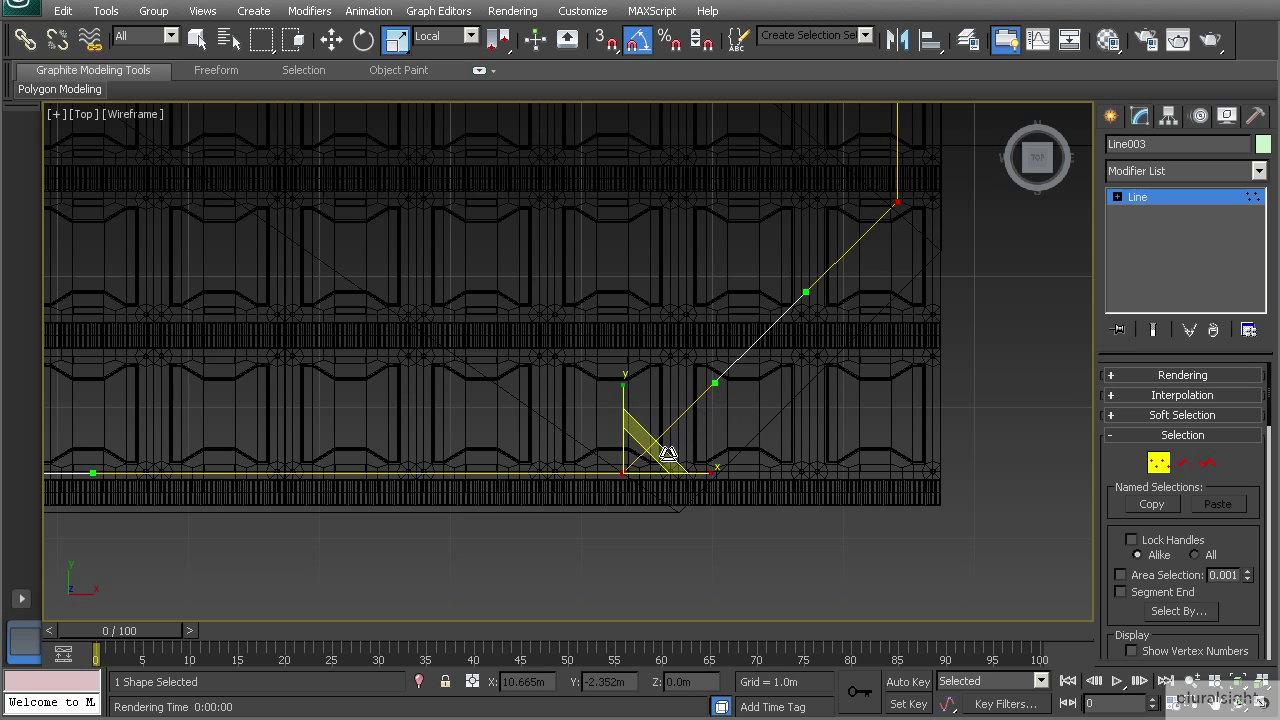
Step: Move the inner handles of the two bend vertices outward so the diagonal segment becomes a rounded curve, and finish vertex editing
key("w")
left_click_drag(714, 393, 755, 444)
left_click_drag(805, 292, 889, 288)
left_click(871, 299)
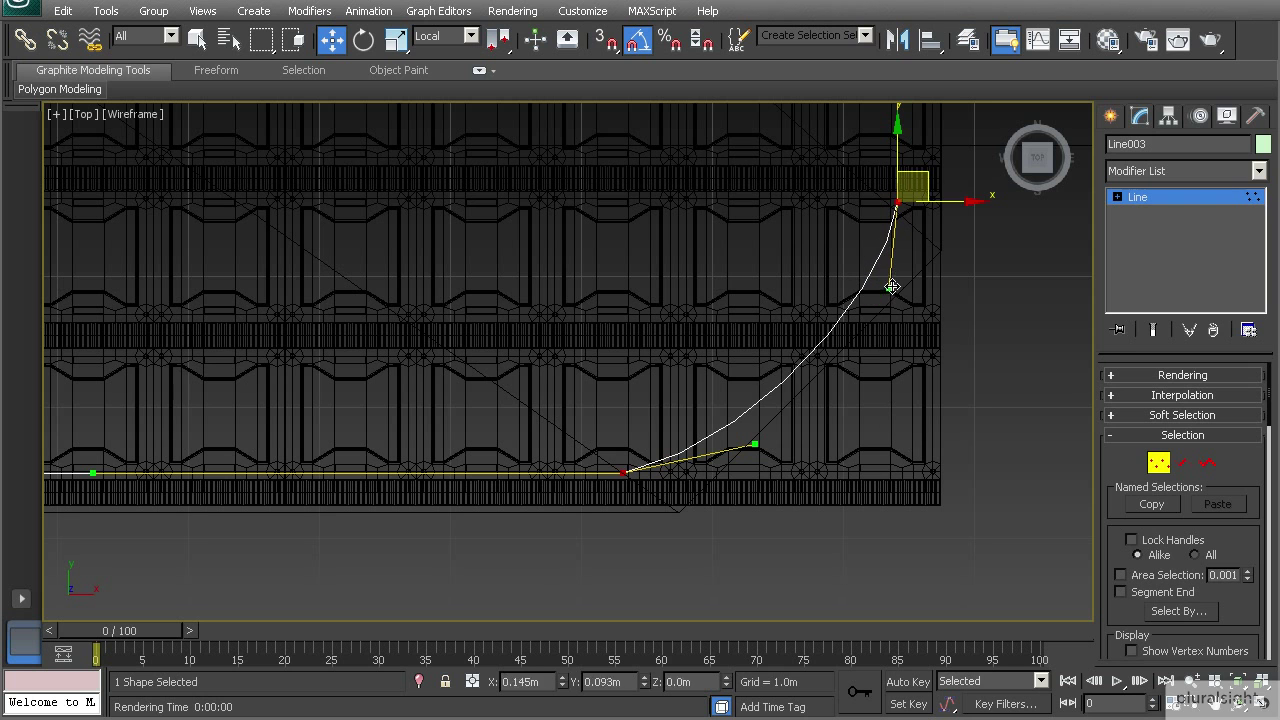
left_click_drag(754, 444, 744, 459)
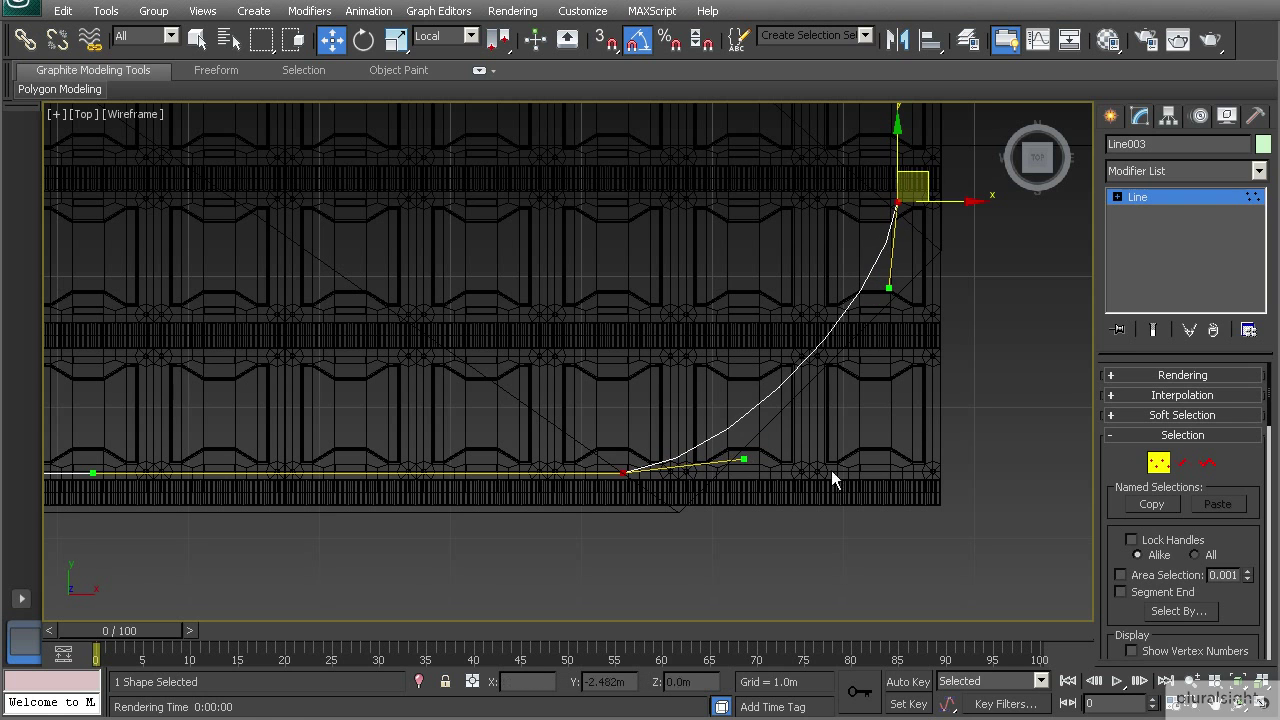
left_click(1154, 473)
Step: Loft the three-circle shape along the ceiling line in the shaded perspective view
scroll(811, 407, "down", 3)
key("p")
middle_click_drag(599, 428, 656, 355, "alt")
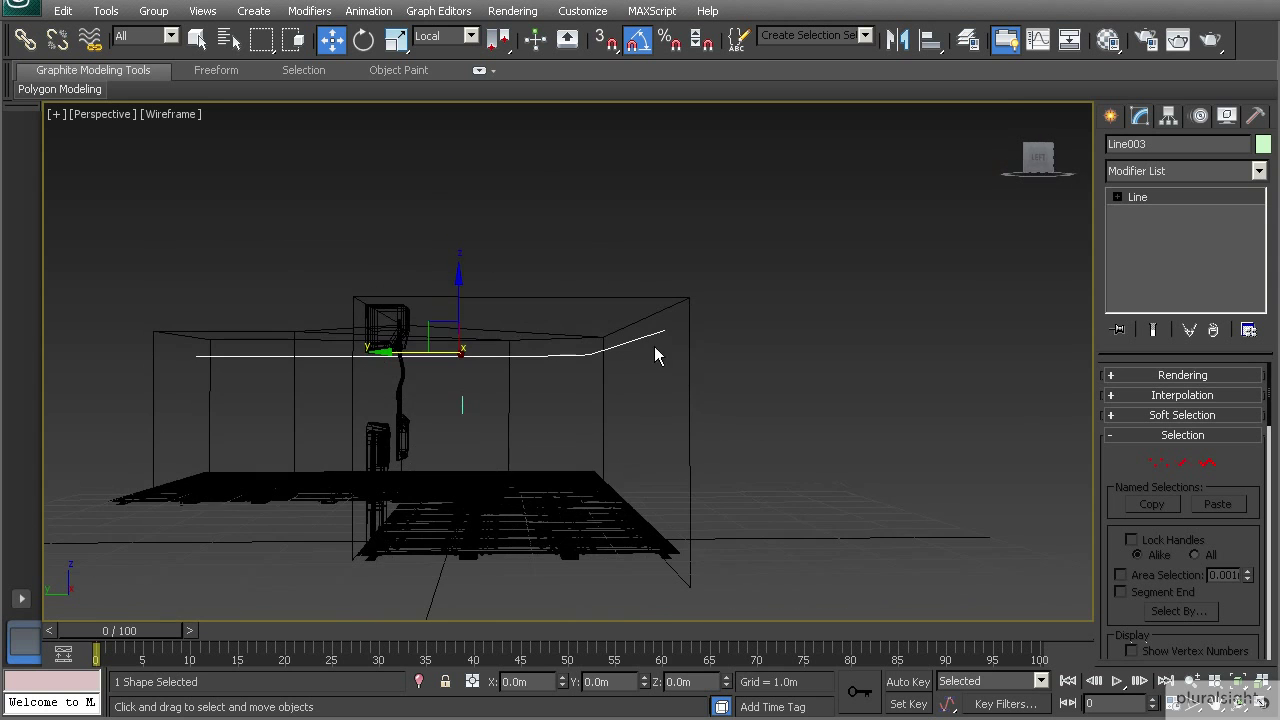
key("F3")
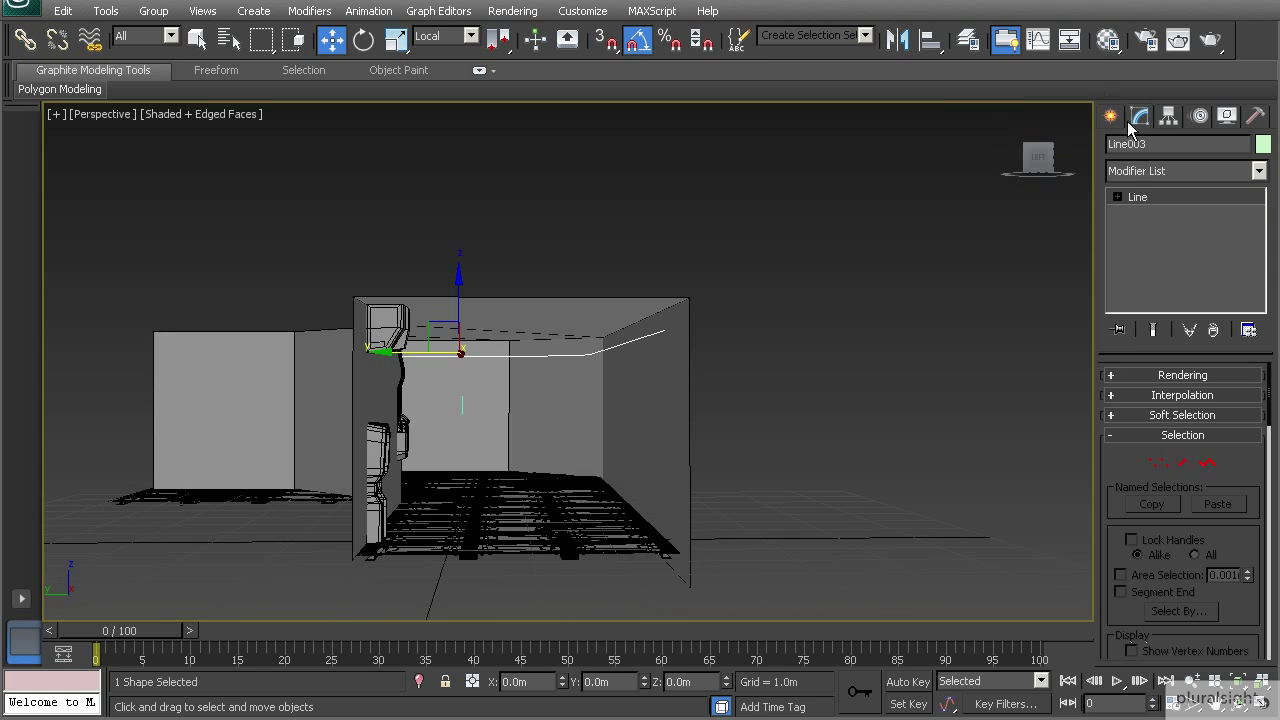
left_click(1111, 117)
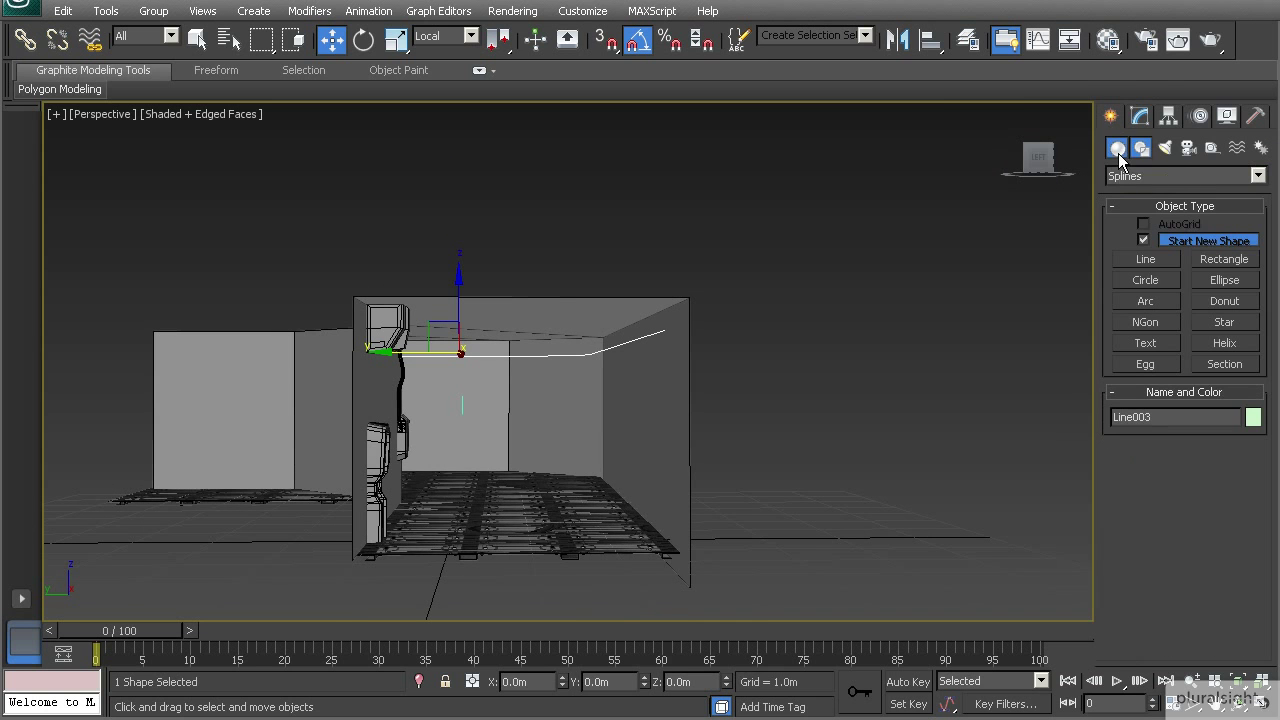
left_click(1118, 153)
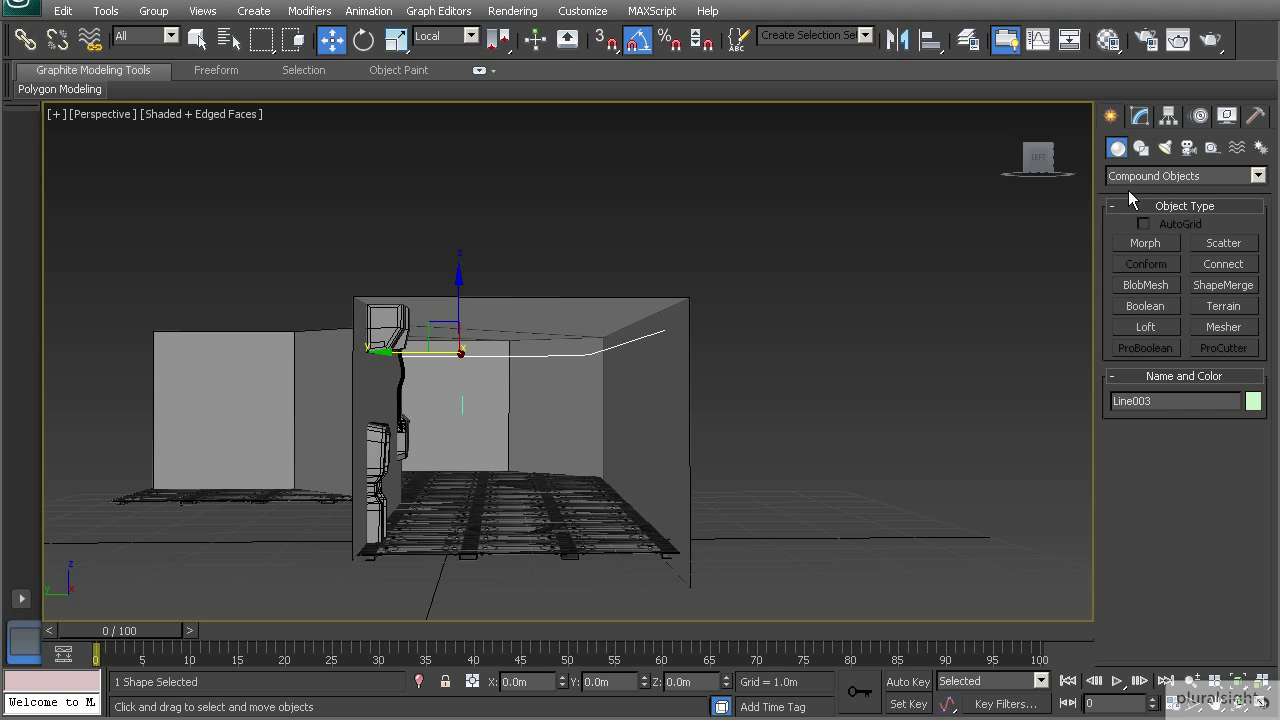
left_click(1145, 327)
middle_click_drag(632, 434, 655, 382)
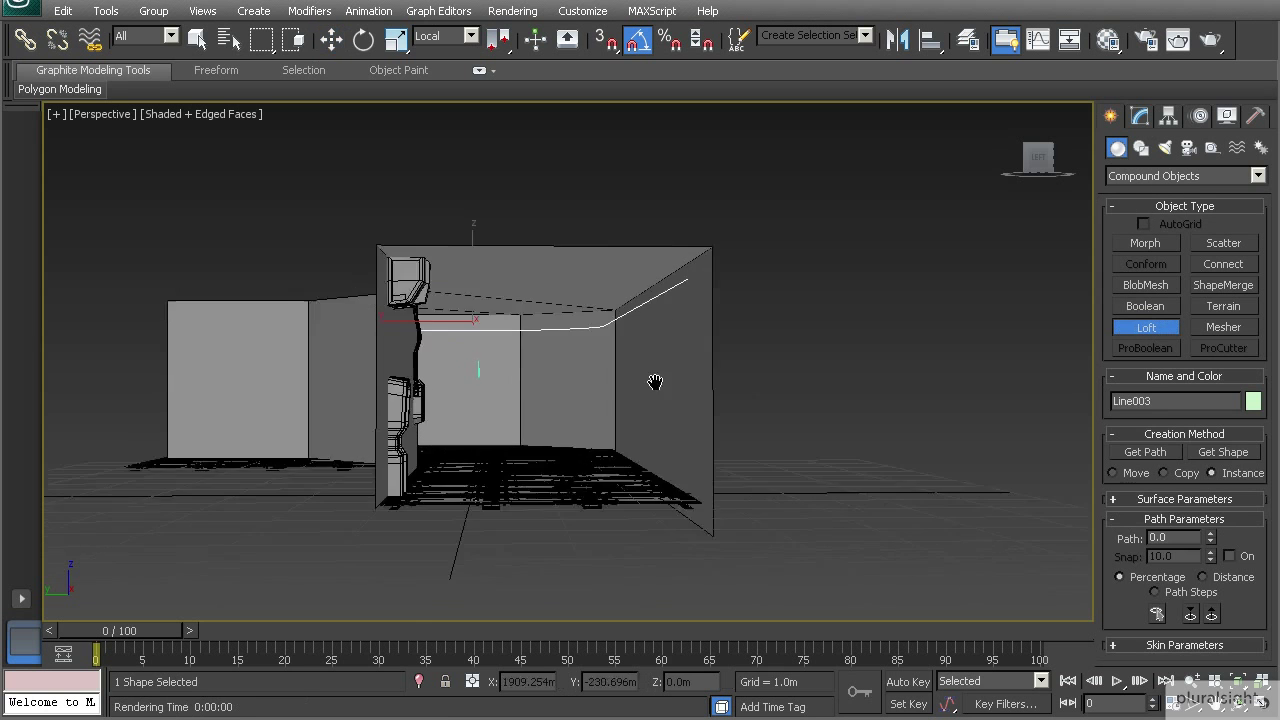
scroll(677, 370, "up", 8)
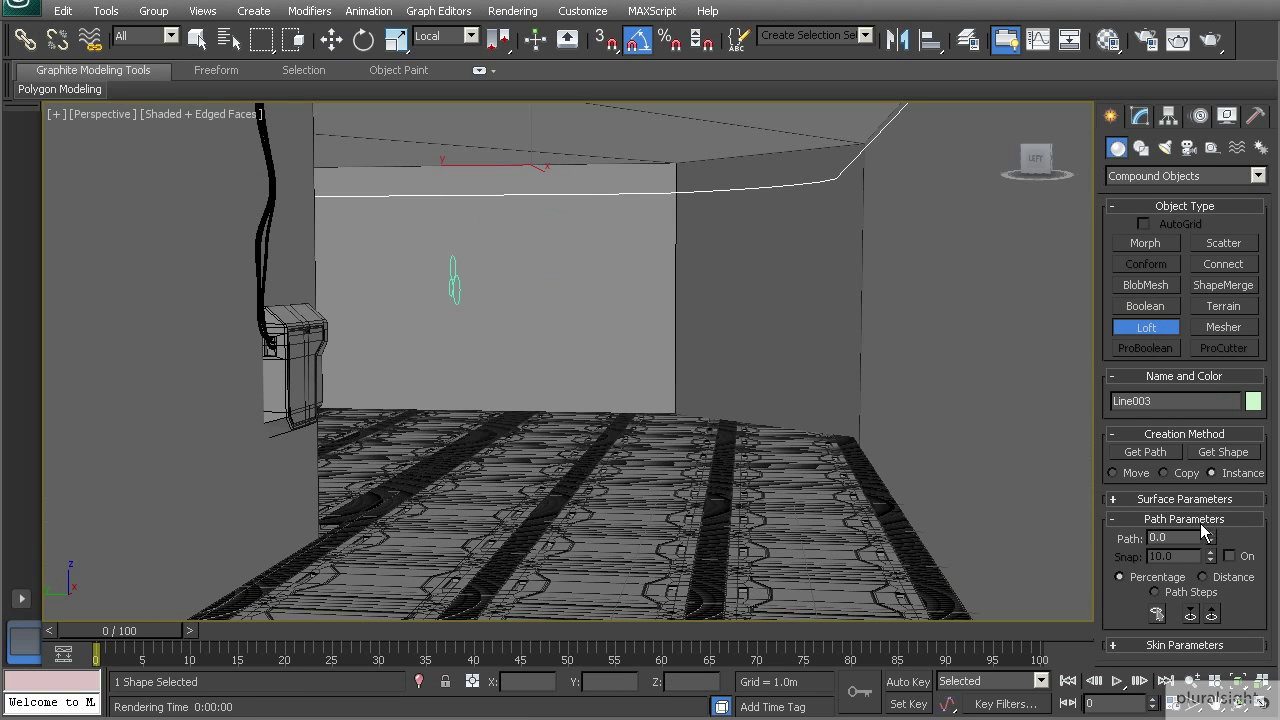
scroll(513, 260, "up", 3)
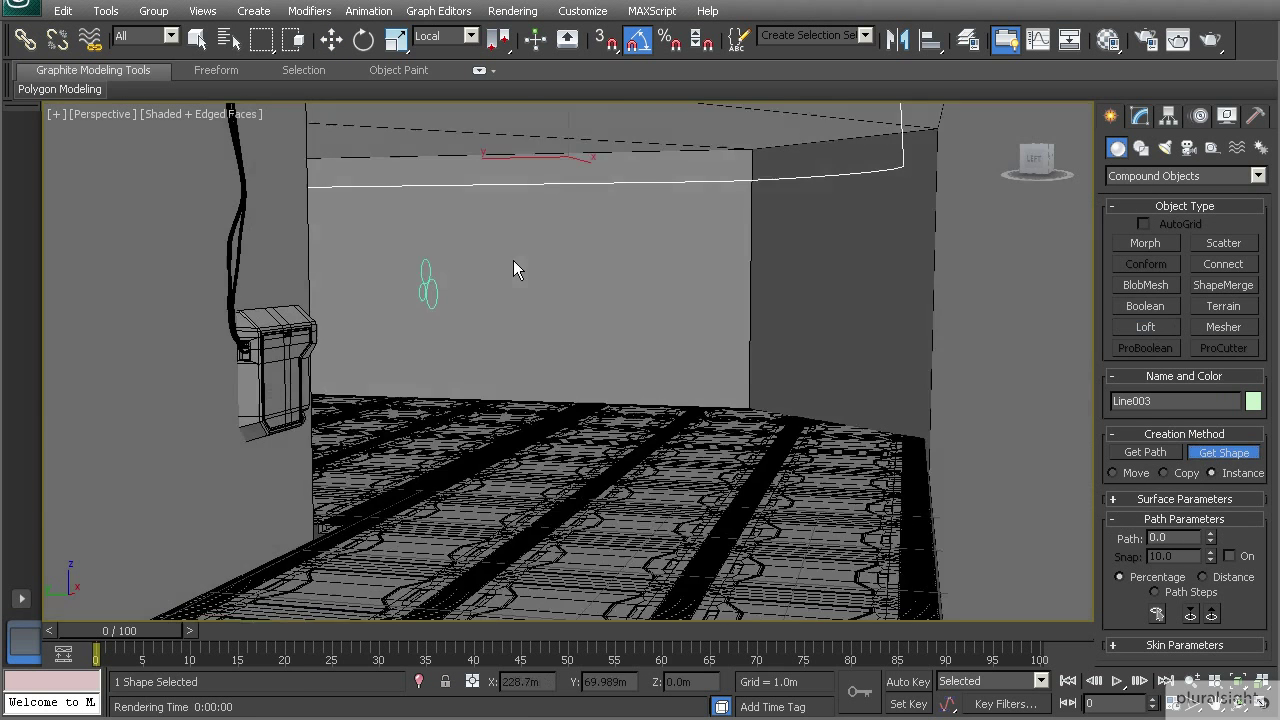
left_click(425, 286)
Step: Move the lofted pipes up toward the ceiling, slightly above their path line
middle_click_drag(498, 276, 807, 197, "alt")
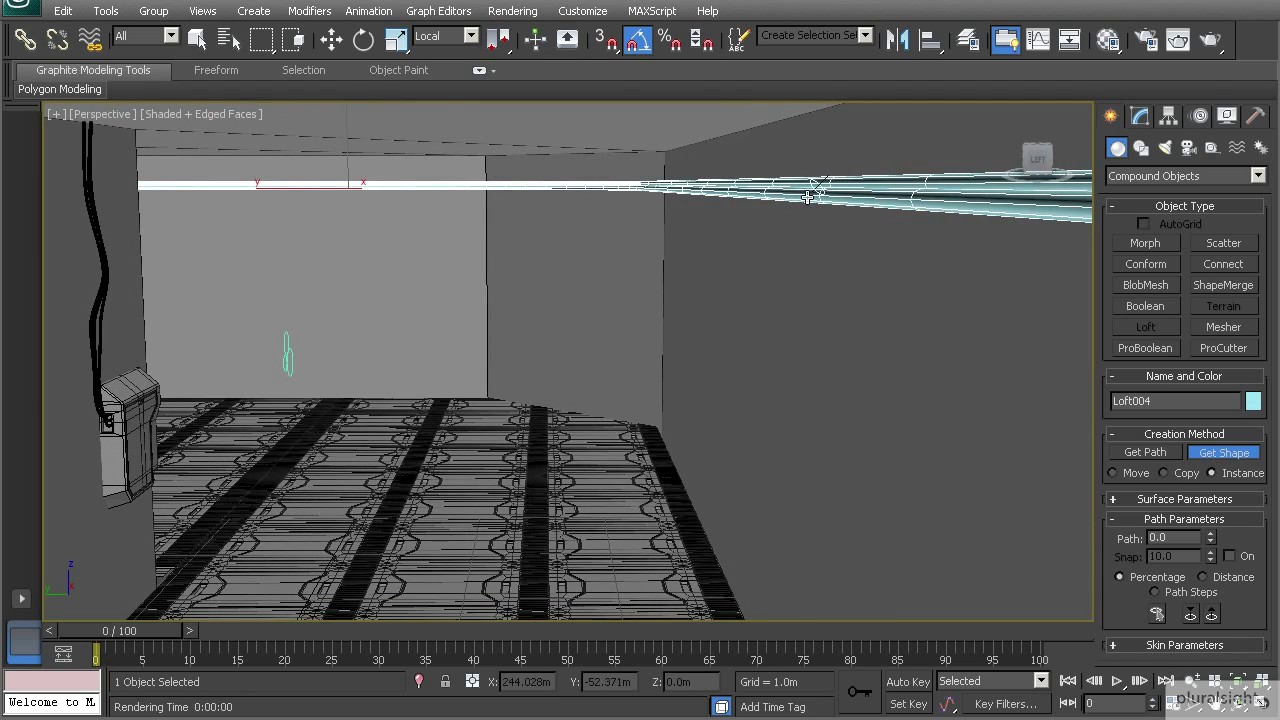
key("w")
left_click(748, 191)
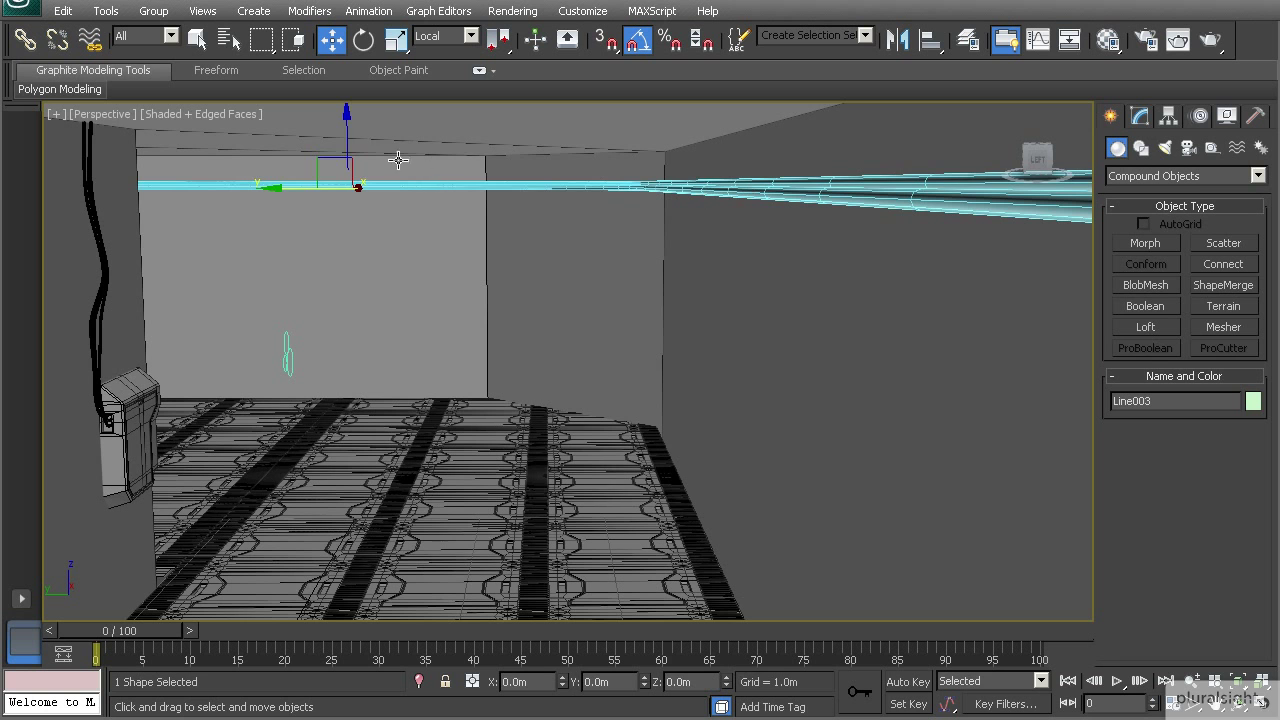
left_click_drag(348, 138, 349, 116)
left_click(737, 192)
left_click_drag(349, 142, 349, 117)
middle_click_drag(558, 183, 466, 208)
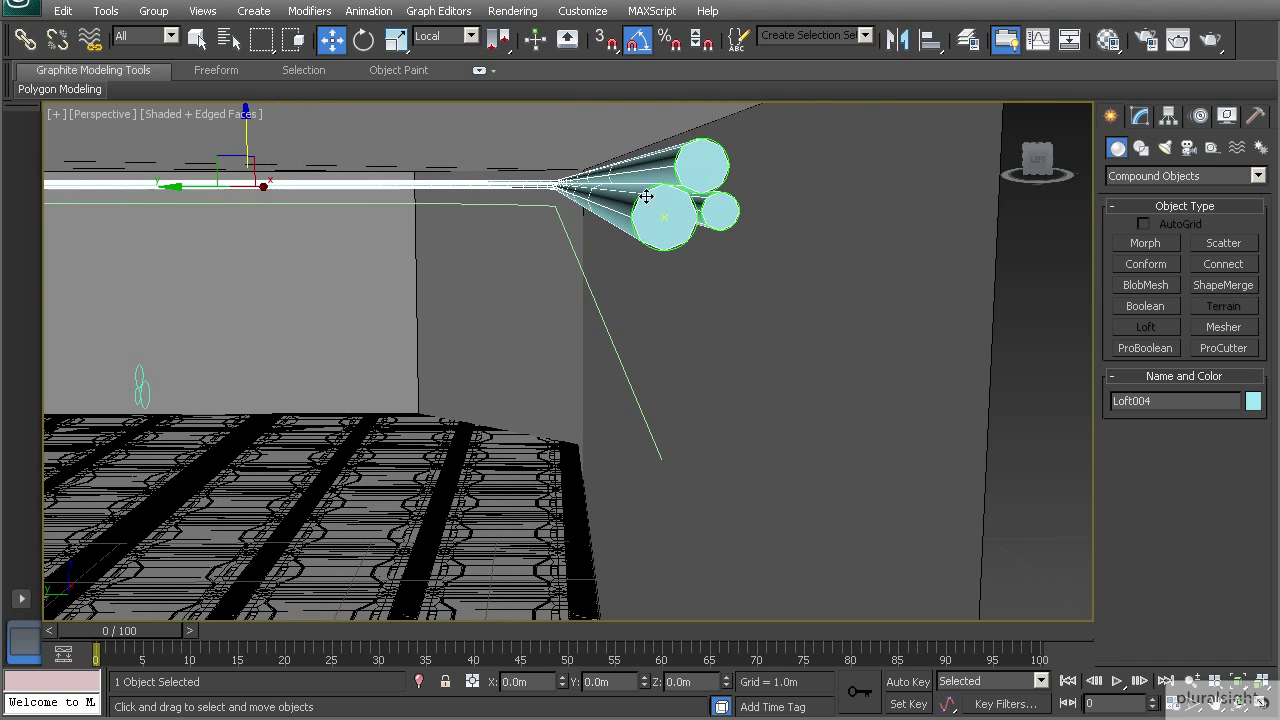
Step: Select the cross-section shape inside the loft and scale it up uniformly to make the pipes thicker
left_click(1140, 116)
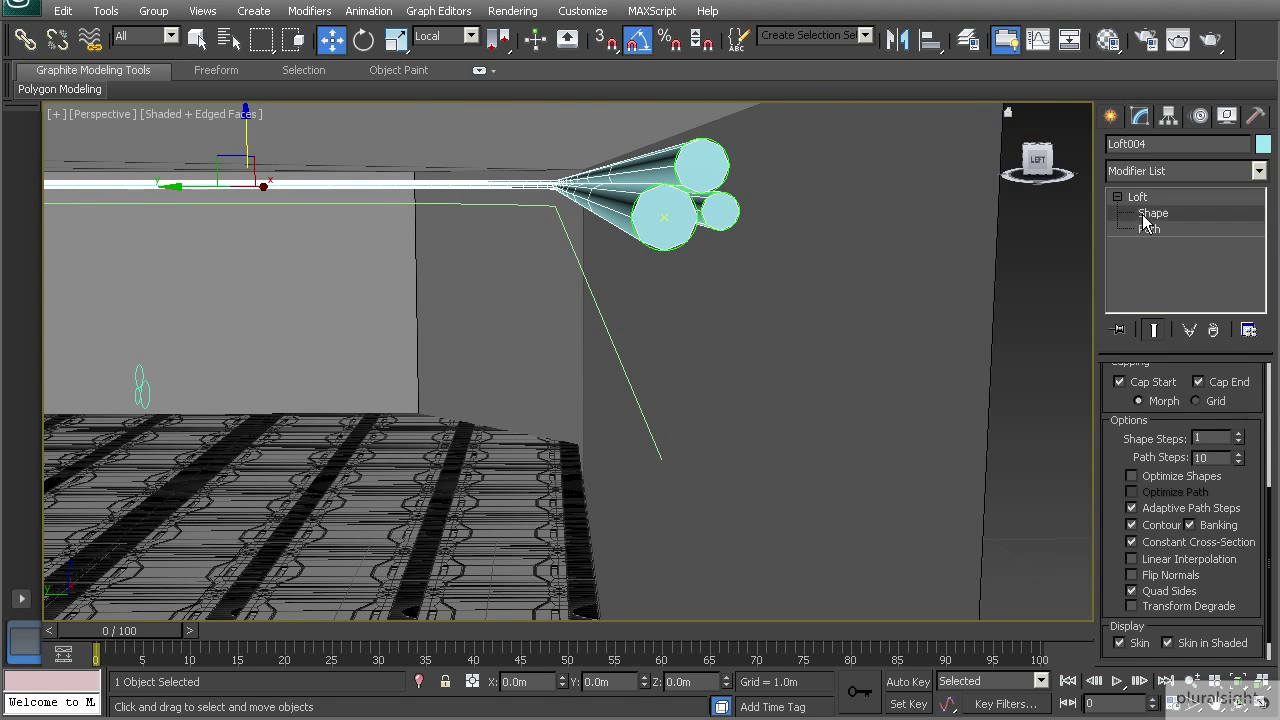
left_click(1152, 213)
left_click(686, 197)
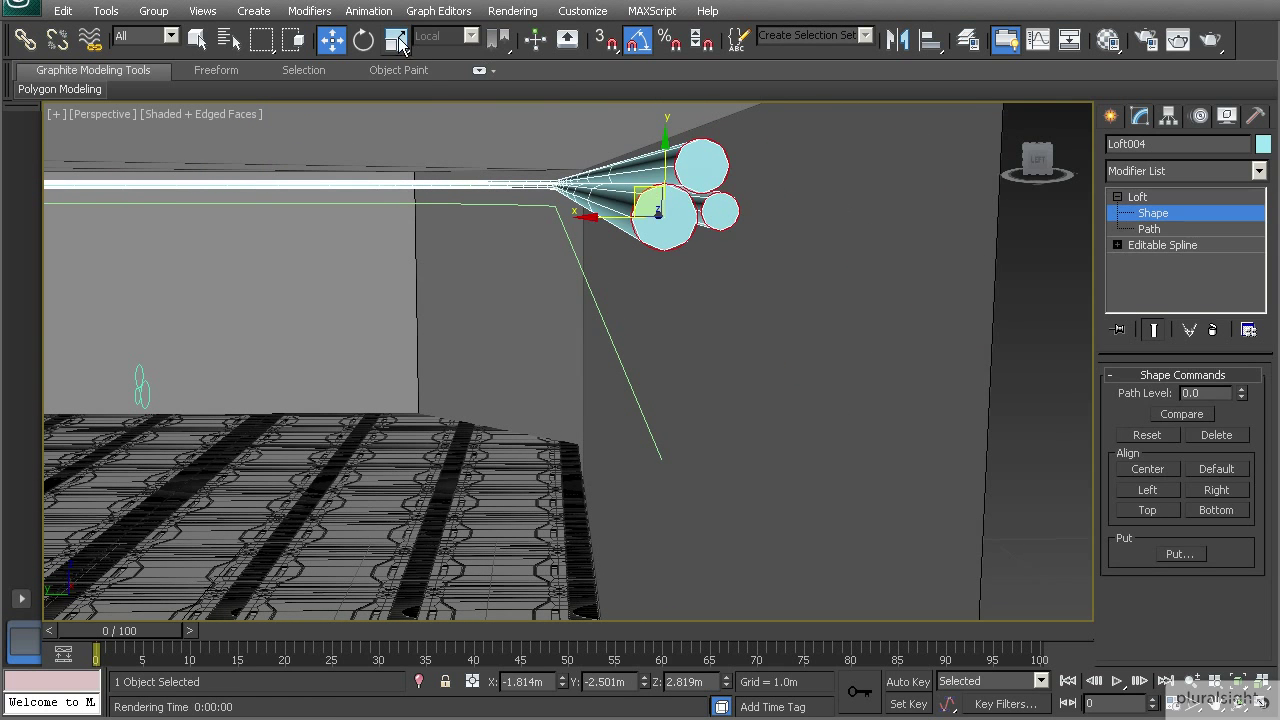
left_click_drag(642, 183, 624, 116)
scroll(635, 211, "down", 6)
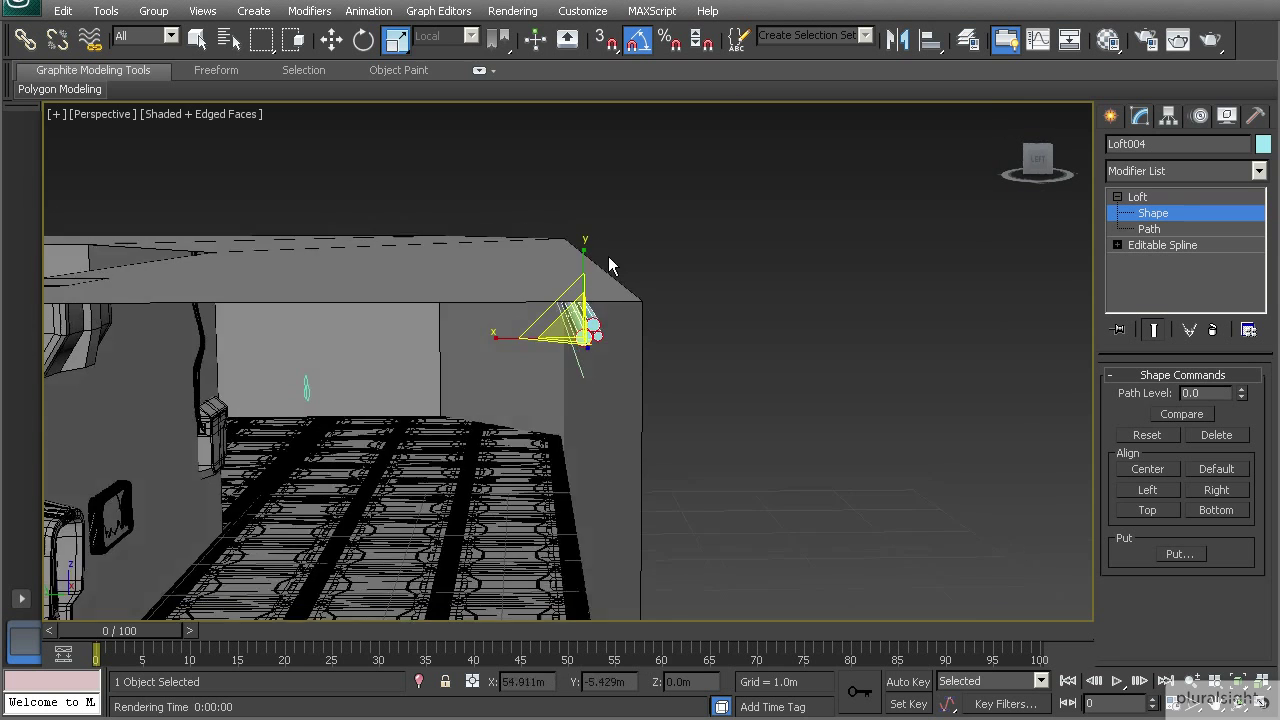
left_click_drag(564, 318, 546, 222)
middle_click_drag(621, 326, 663, 393, "alt")
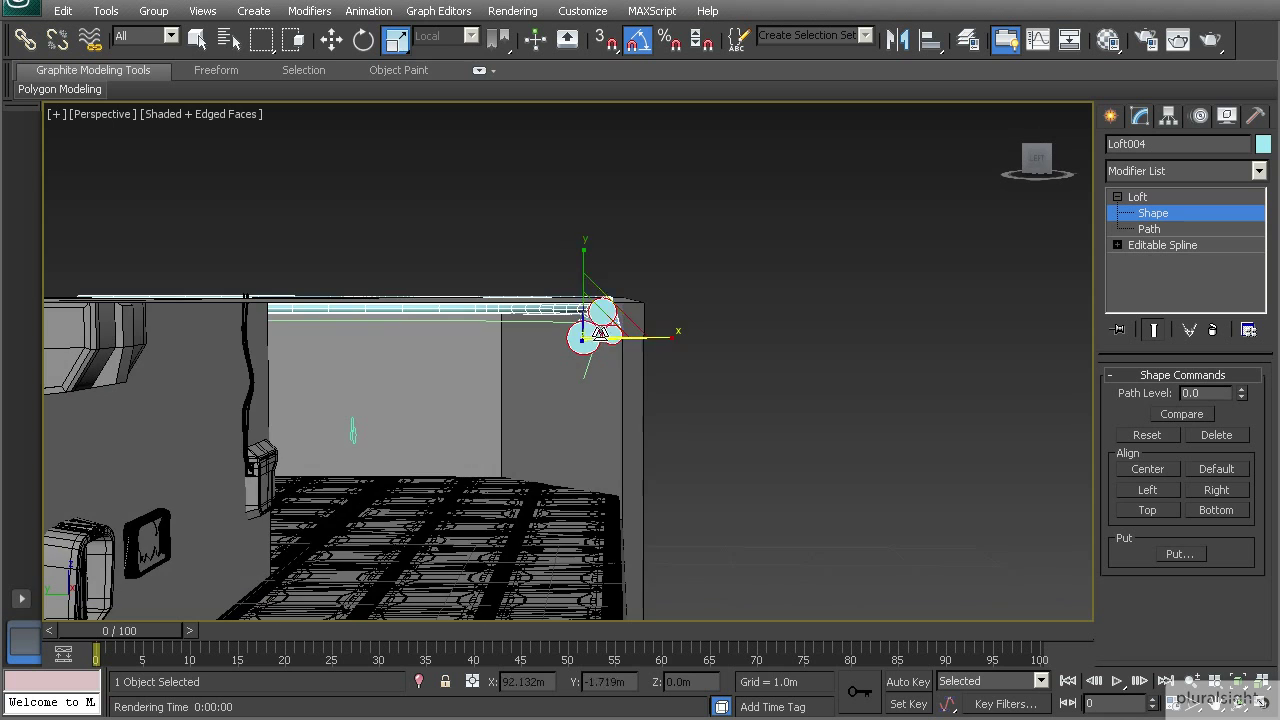
Step: Move the loft's cross-section shape along its local X axis, ending with a shift of about 0.14 m away from the outer wall
key("w")
scroll(635, 384, "up", 6)
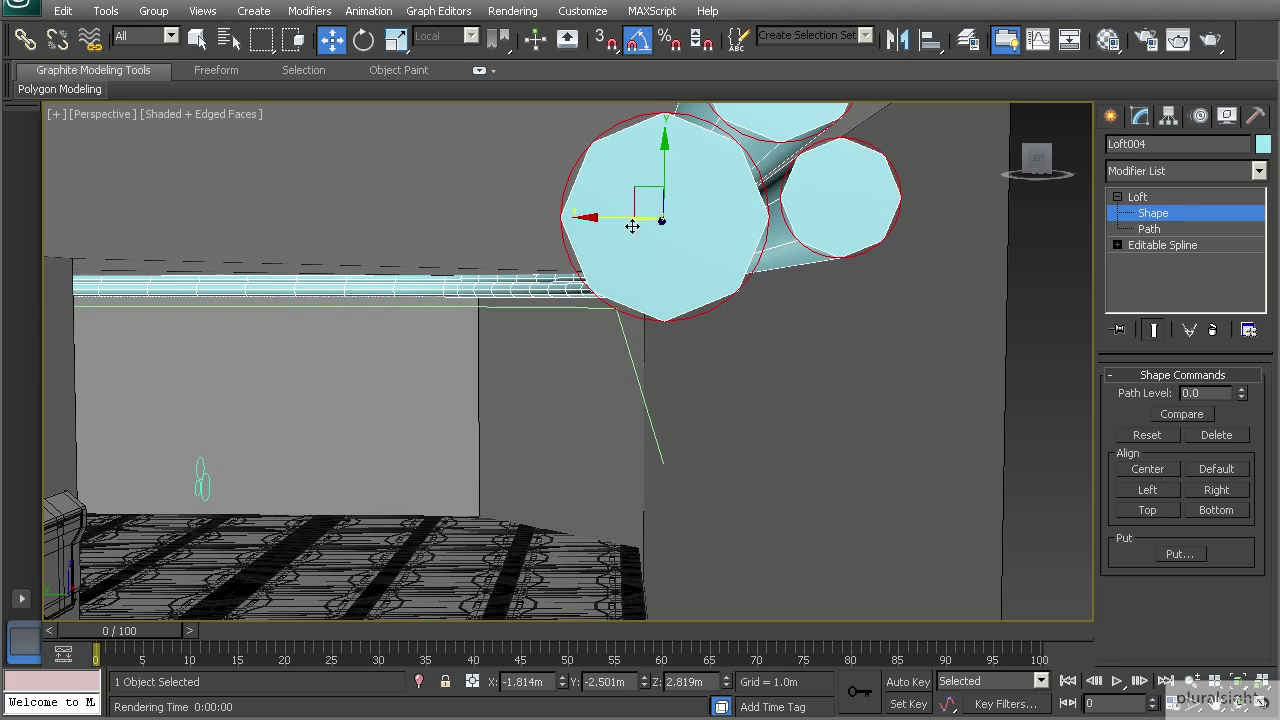
left_click_drag(613, 220, 624, 220)
middle_click_drag(708, 239, 593, 306, "alt")
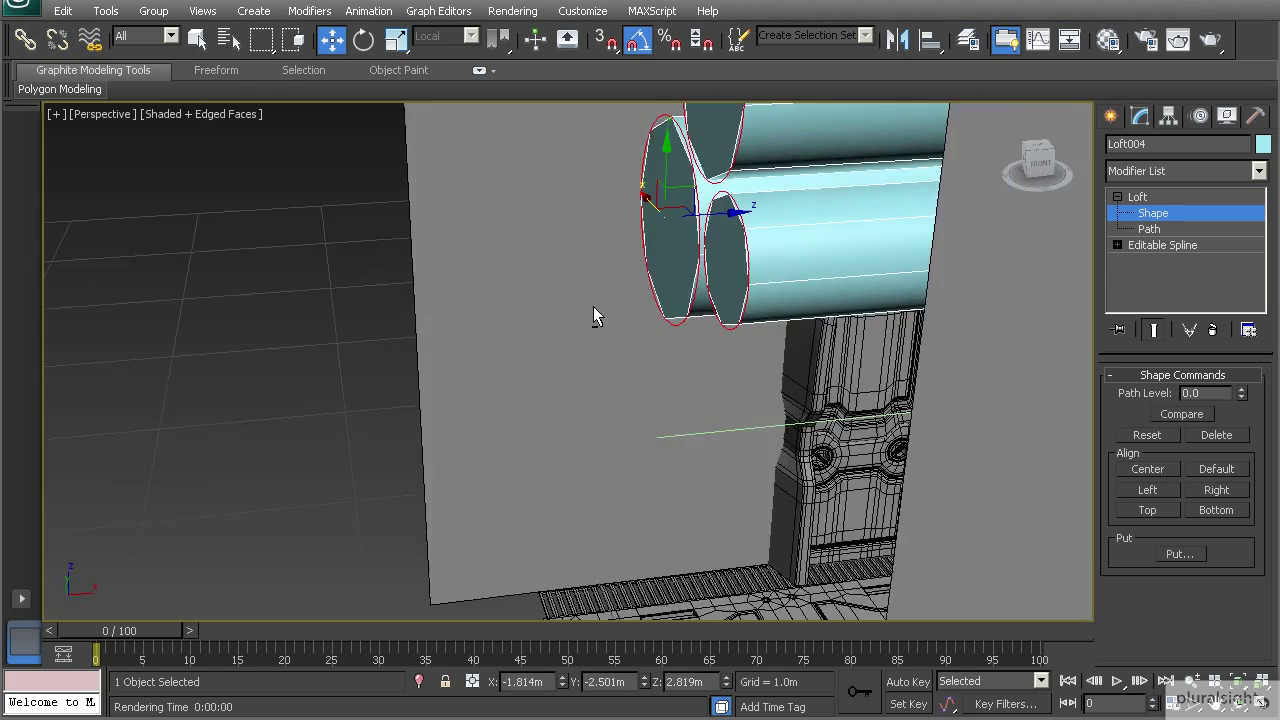
scroll(593, 306, "down", 6)
middle_click_drag(806, 312, 472, 356)
scroll(672, 356, "down", 3)
middle_click_drag(676, 356, 343, 334, "alt")
left_click_drag(316, 328, 315, 322)
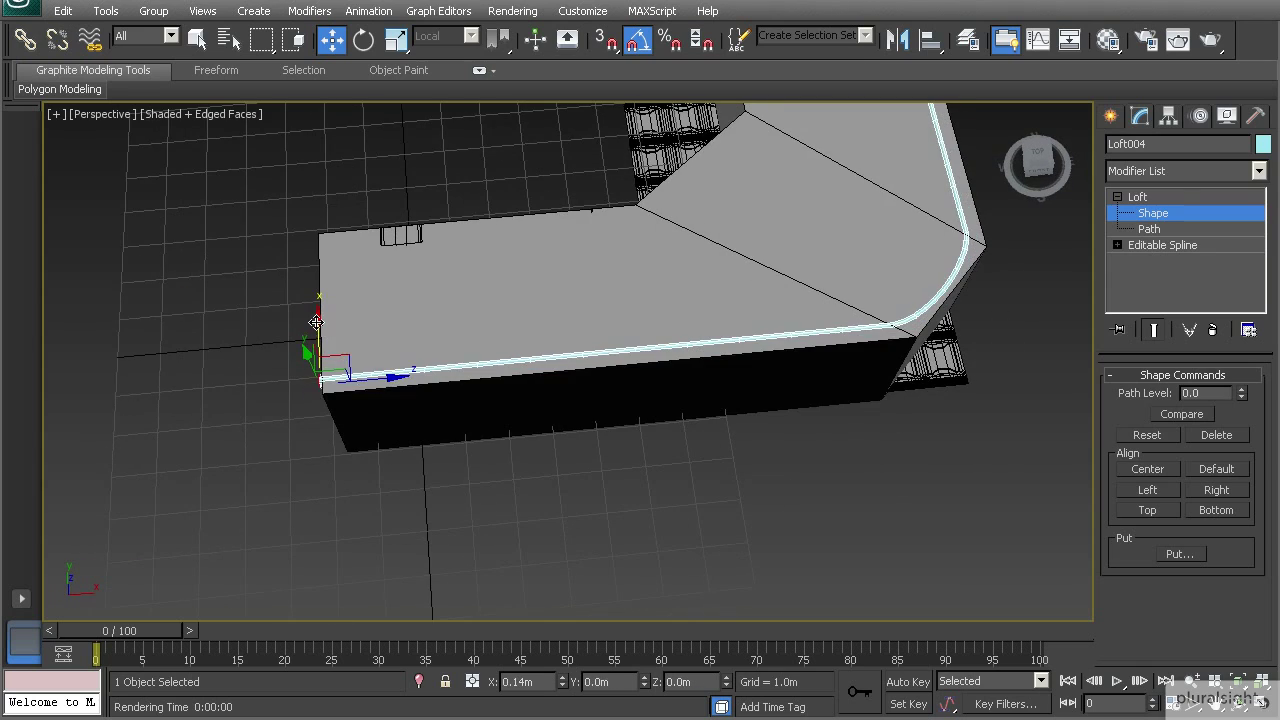
Step: Examine how the lofted pipes run along the corridor ceiling and around the bend
middle_click_drag(341, 325, 422, 394, "alt")
scroll(561, 254, "down", 2)
scroll(653, 310, "up", 4)
middle_click_drag(422, 394, 746, 180)
middle_click_drag(746, 180, 602, 324, "alt")
left_click(944, 329)
middle_click_drag(841, 424, 822, 399)
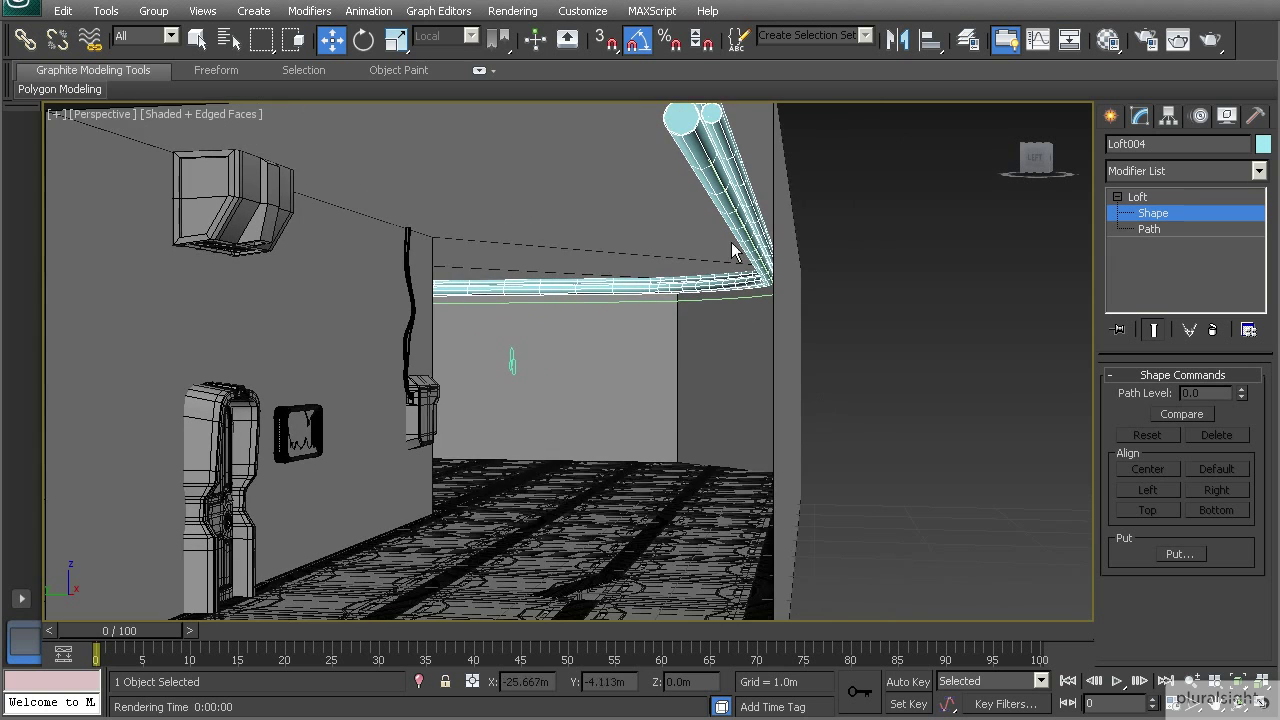
middle_click_drag(707, 294, 733, 293)
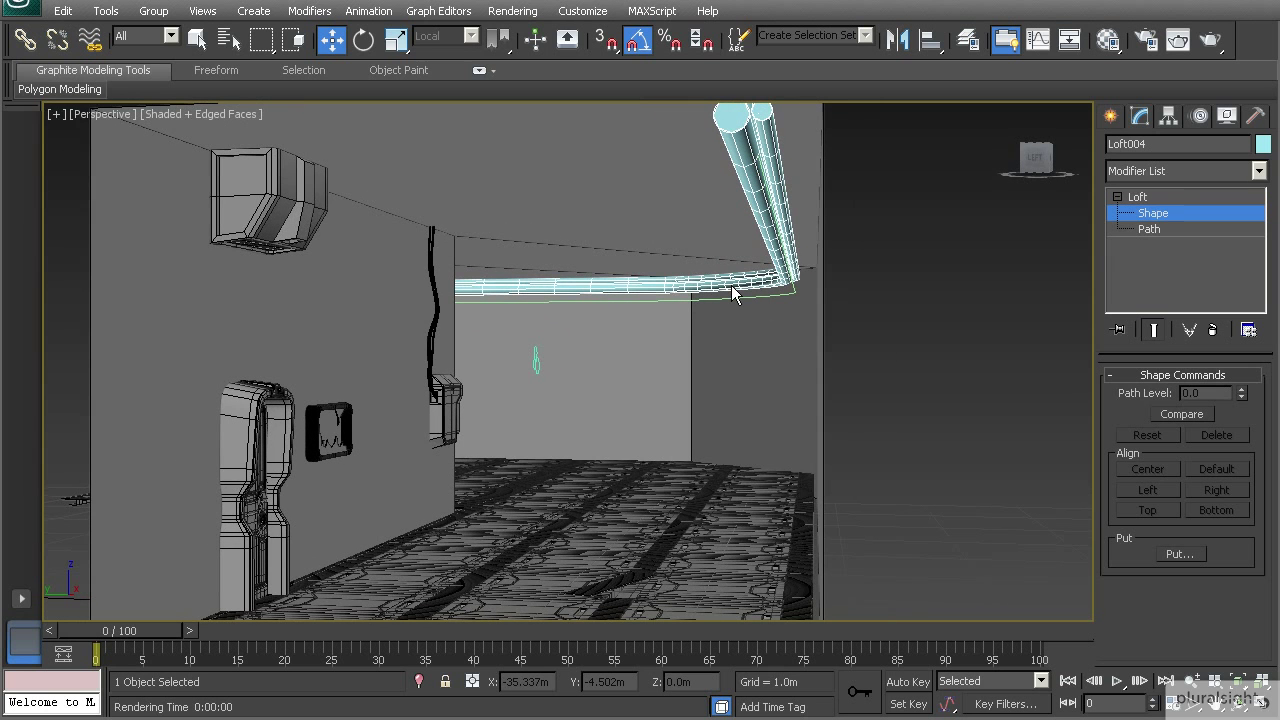